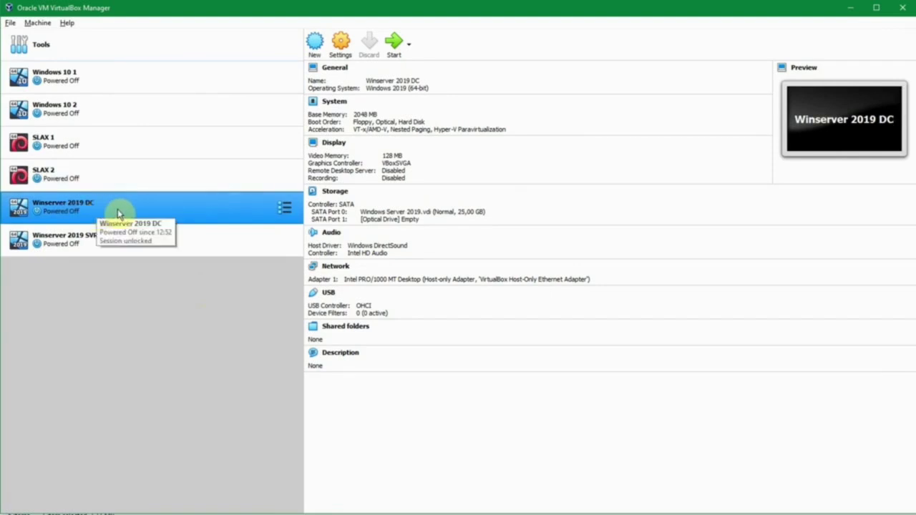
- Open the Settings dialog of the Winserver 2019 DC machine, typed Windows 2019 (64-bit)
right_click(147, 210)
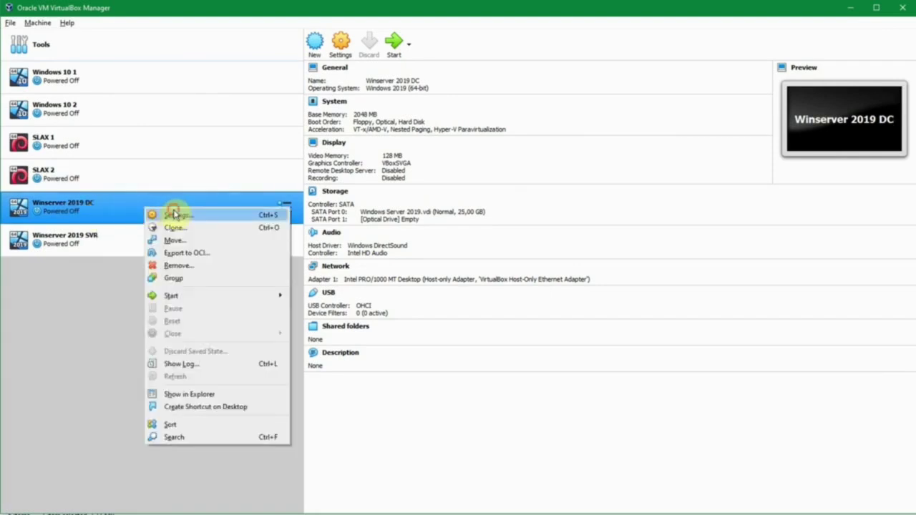
left_click(174, 214)
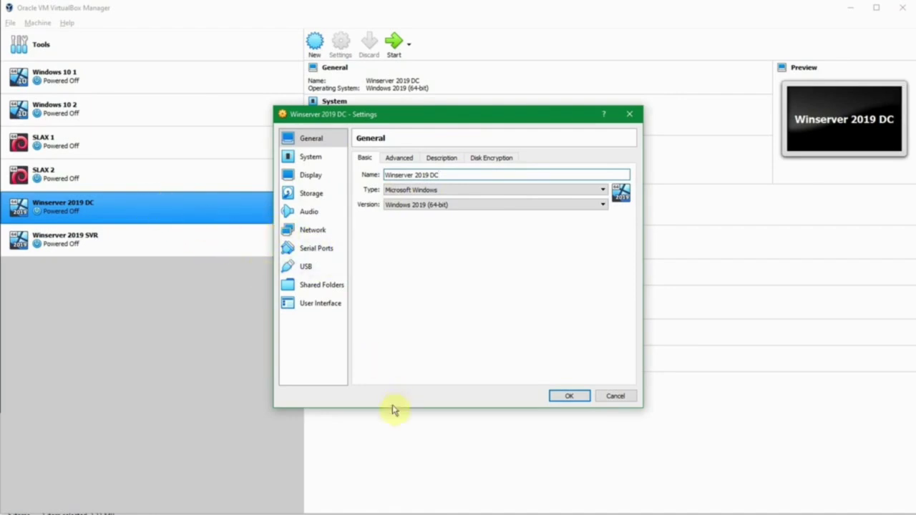
mouse_move(349, 513)
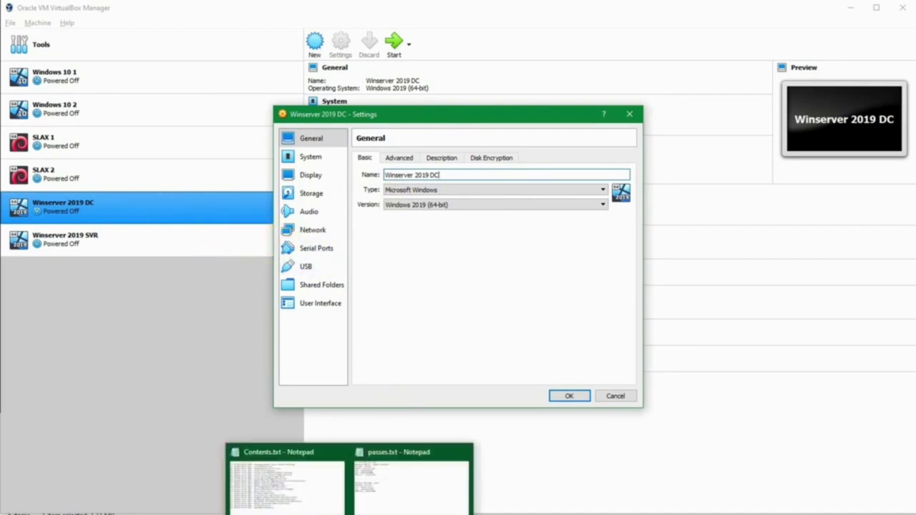
left_click(377, 503)
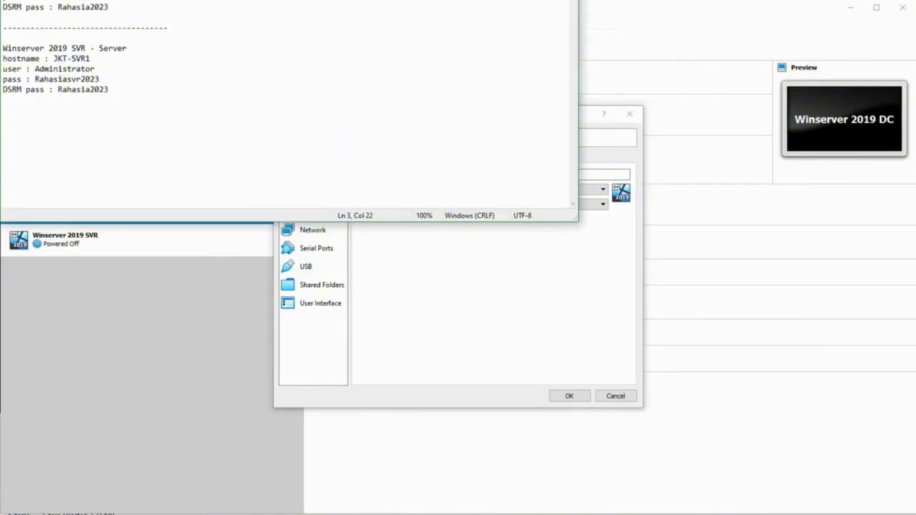
left_click_drag(289, 0, 291, 12)
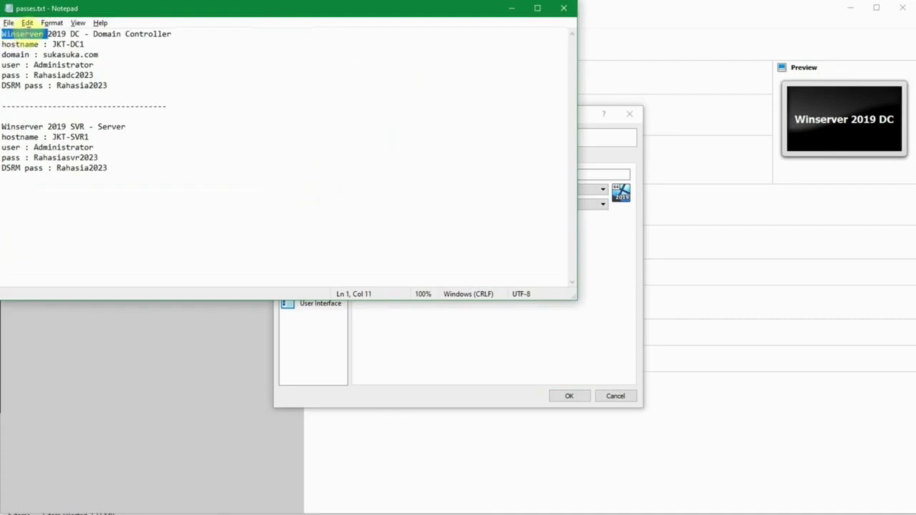
left_click_drag(27, 23, 179, 38)
left_click(14, 41)
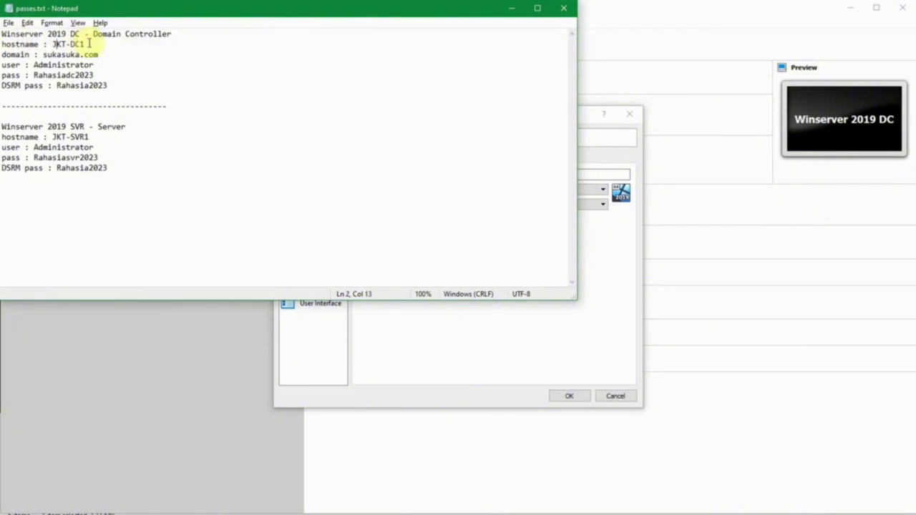
double_click(47, 55)
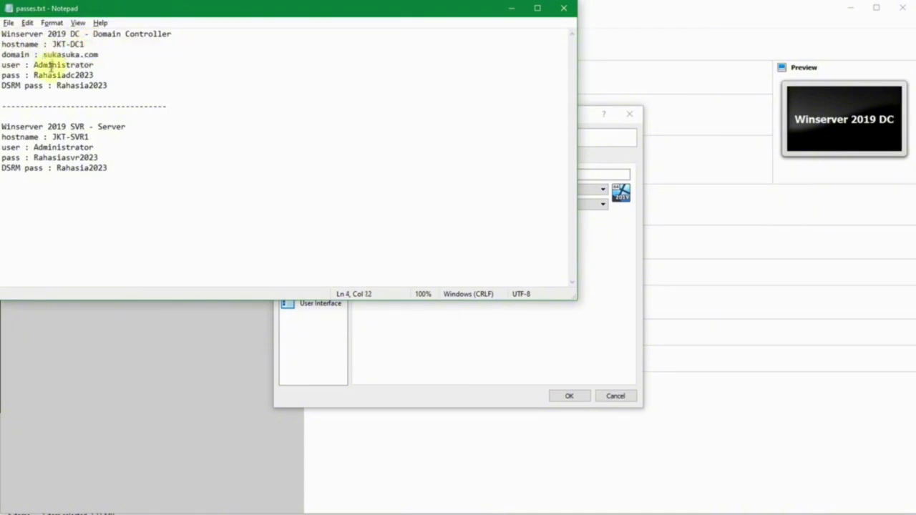
double_click(49, 65)
double_click(49, 75)
left_click(100, 74)
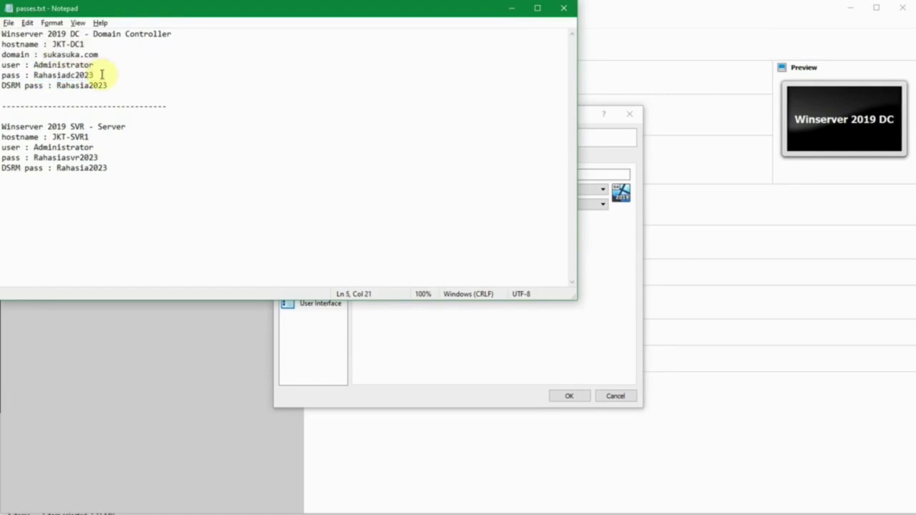
double_click(81, 85)
left_click(119, 75)
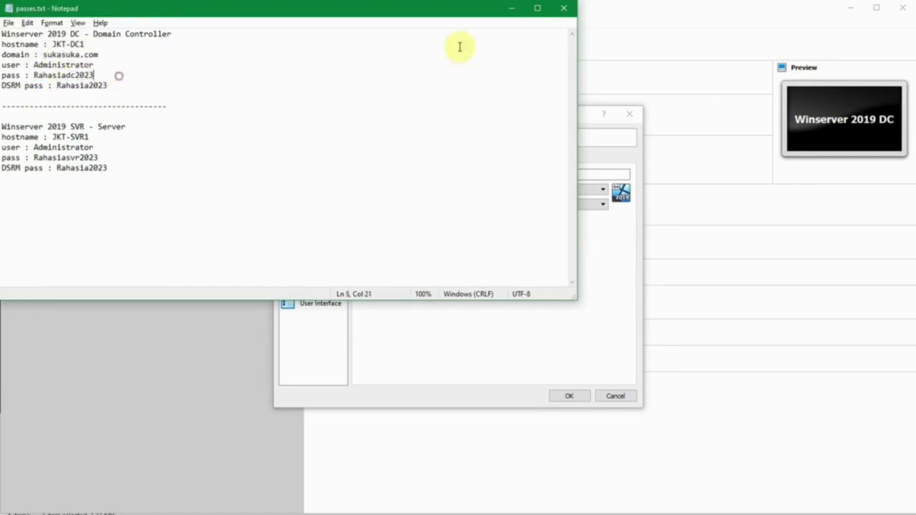
left_click(510, 8)
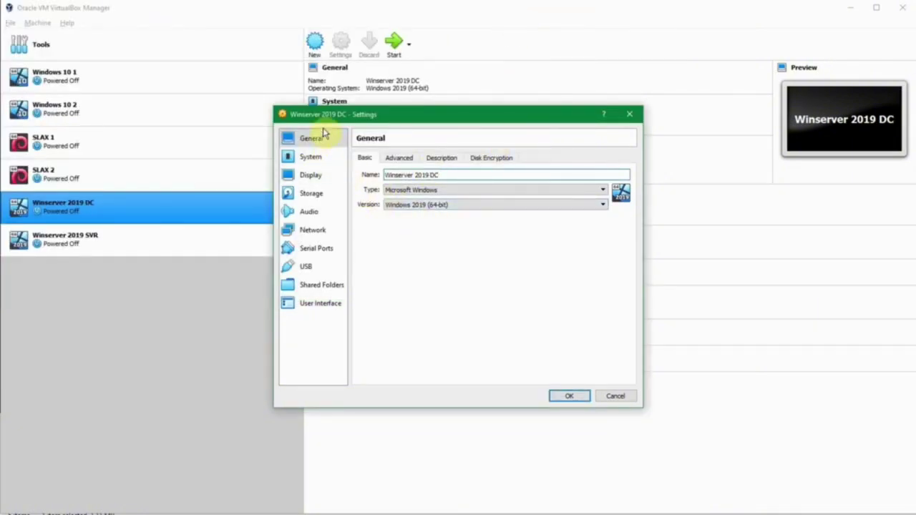
- Keep Adapter 1 attached to Host-only Adapter on VirtualBox Host-Only Ethernet Adapter and save
left_click_drag(326, 125, 322, 126)
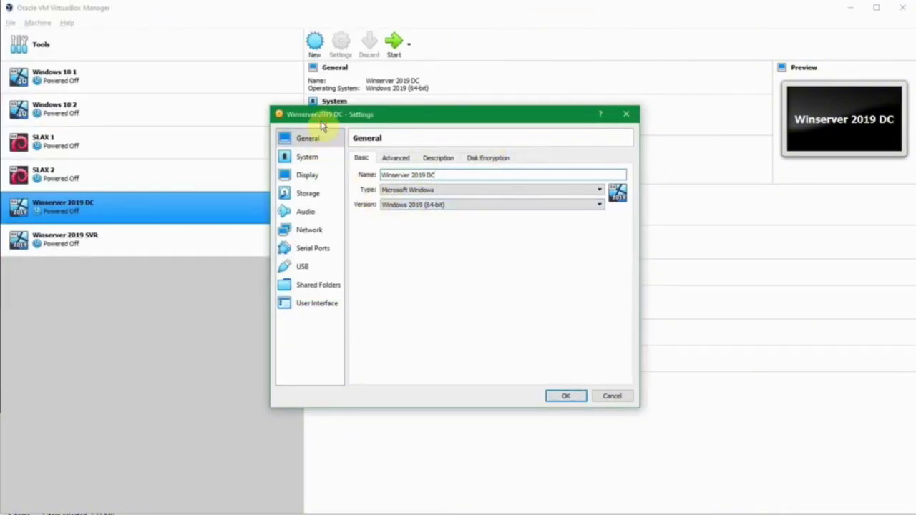
left_click(320, 232)
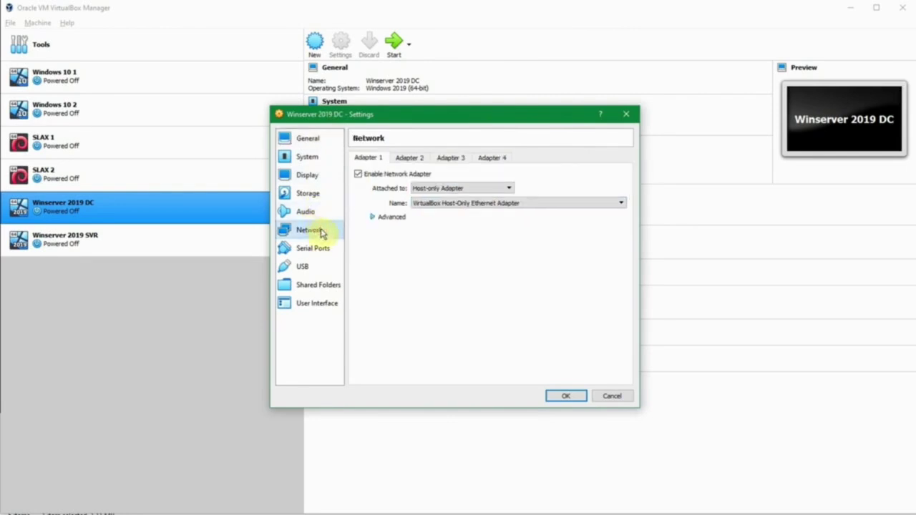
left_click(452, 190)
left_click(453, 191)
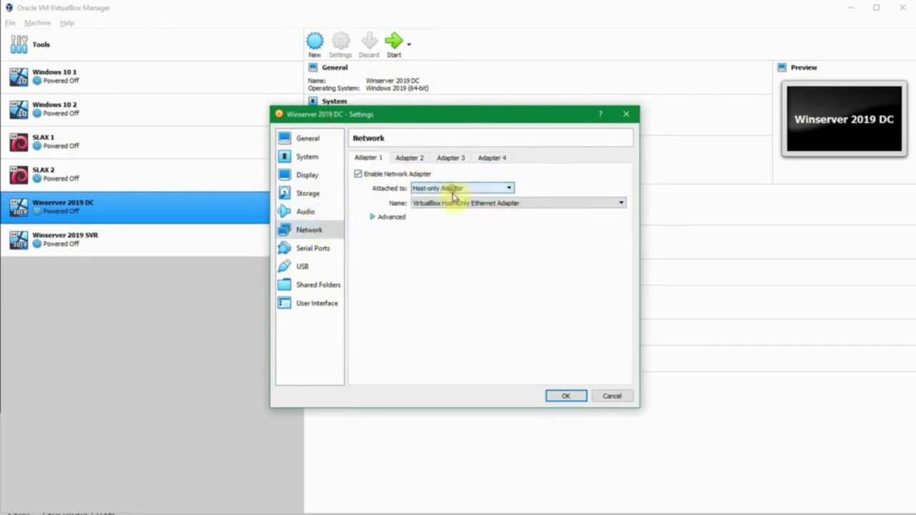
left_click(454, 203)
left_click(454, 204)
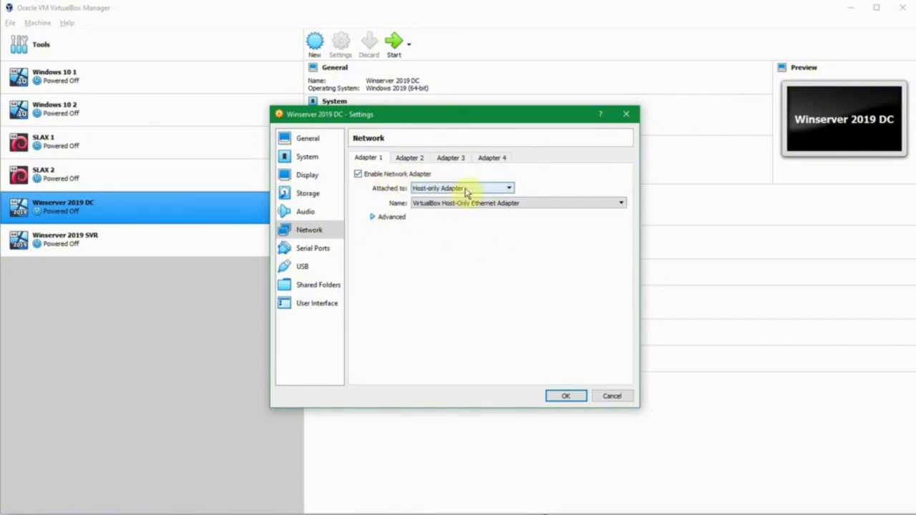
left_click(466, 204)
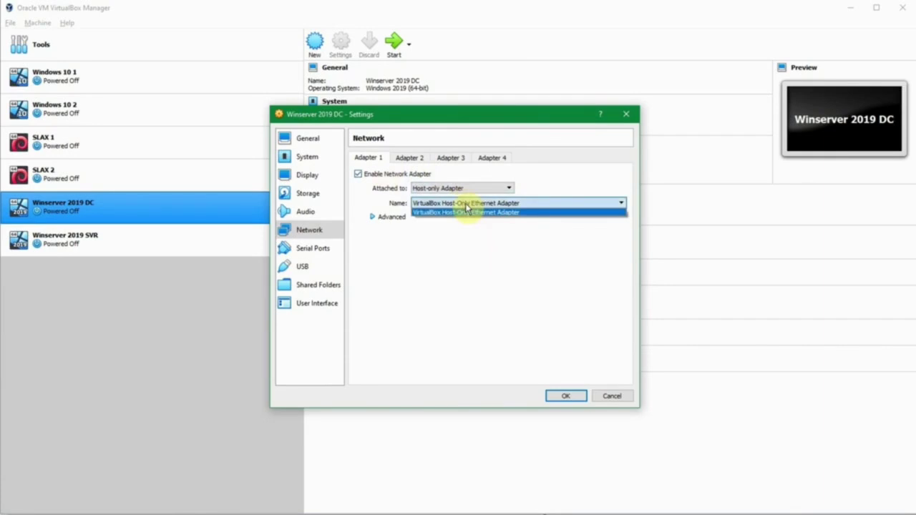
left_click(466, 212)
left_click(564, 396)
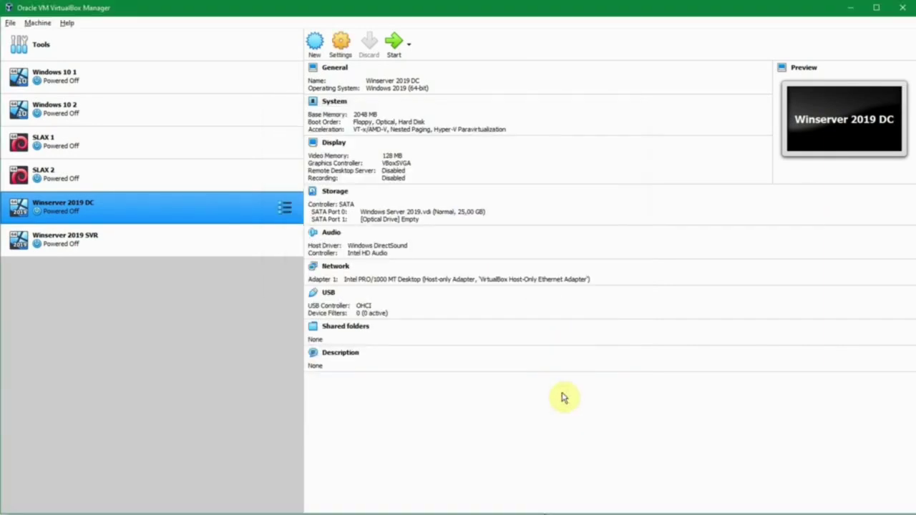
- Verify the host-only DHCP range 192.168.56.101–192.168.56.254, then boot Winserver 2019 DC
left_click(11, 23)
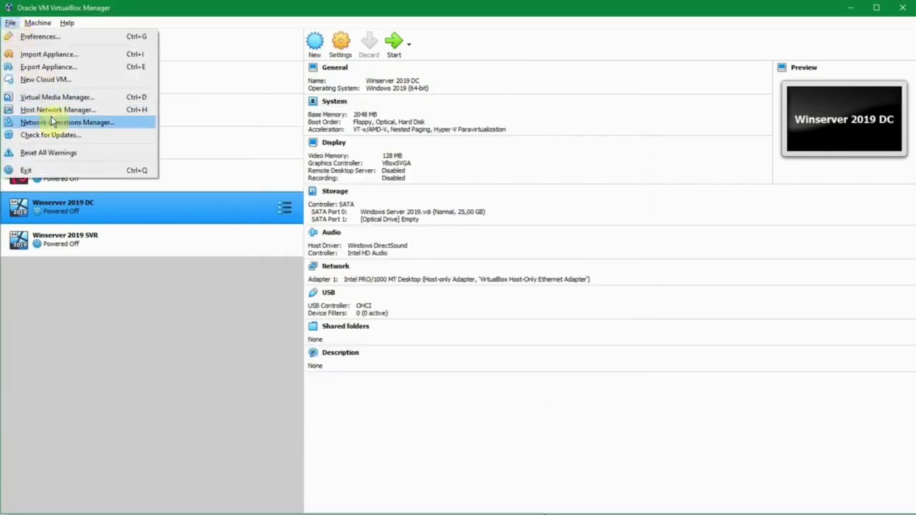
left_click(102, 109)
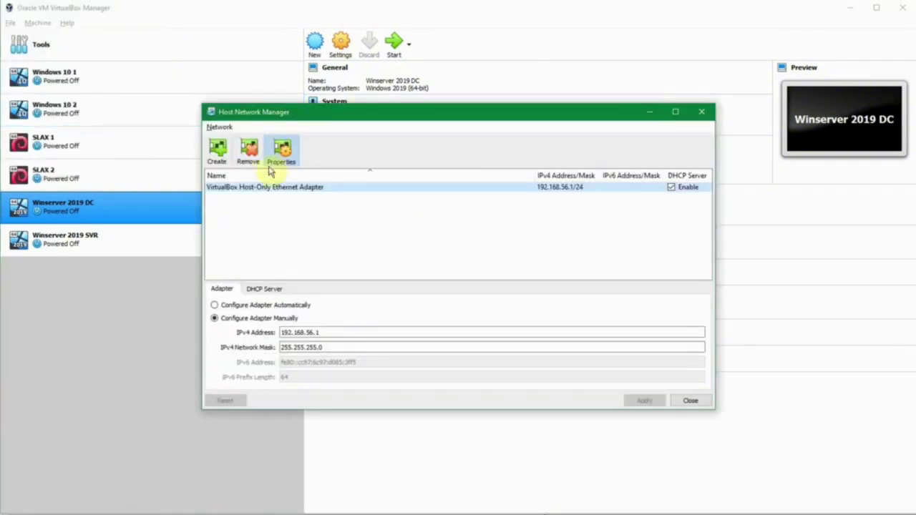
left_click(317, 331)
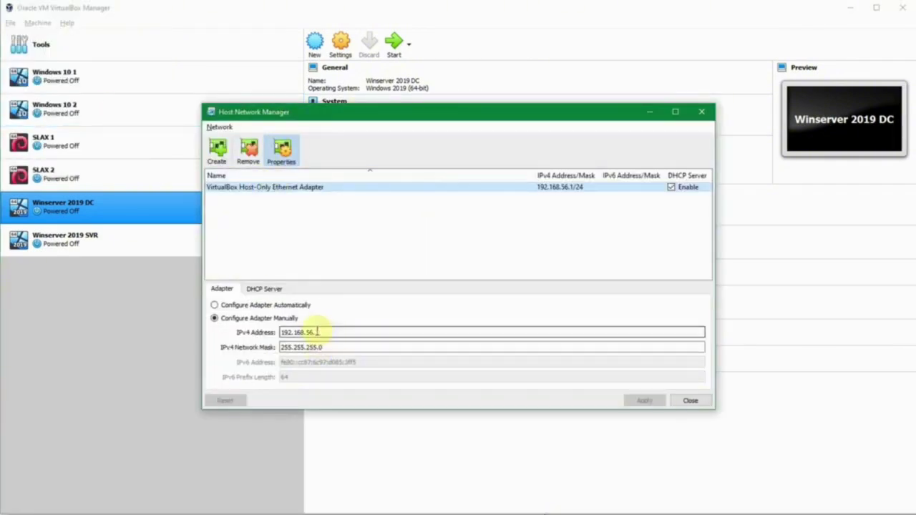
left_click(274, 290)
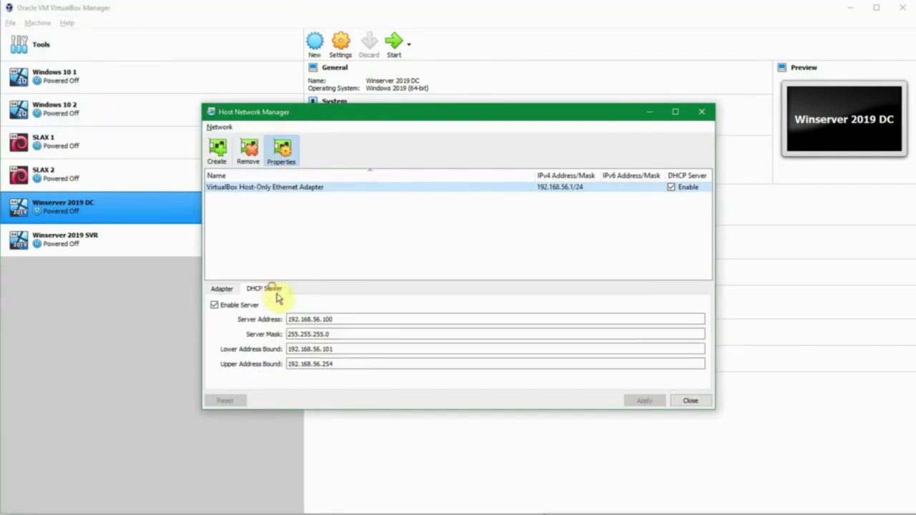
left_click(331, 349)
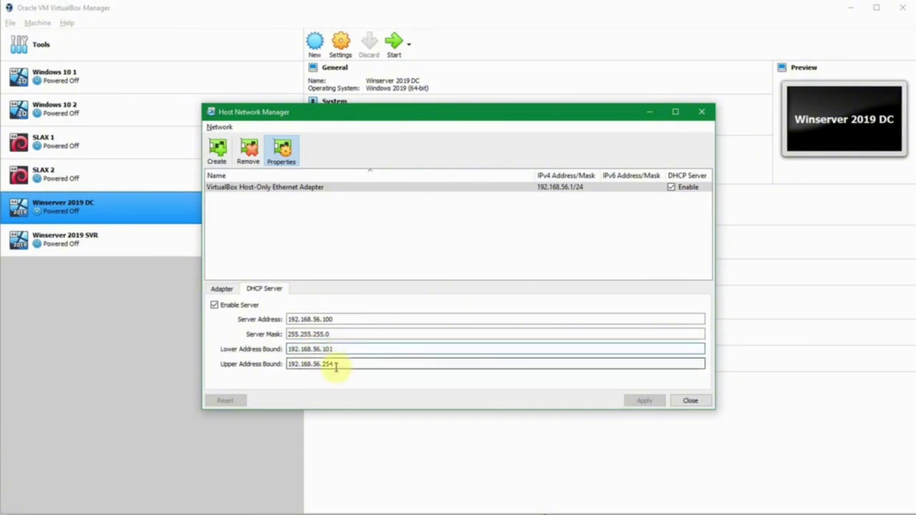
left_click(333, 365)
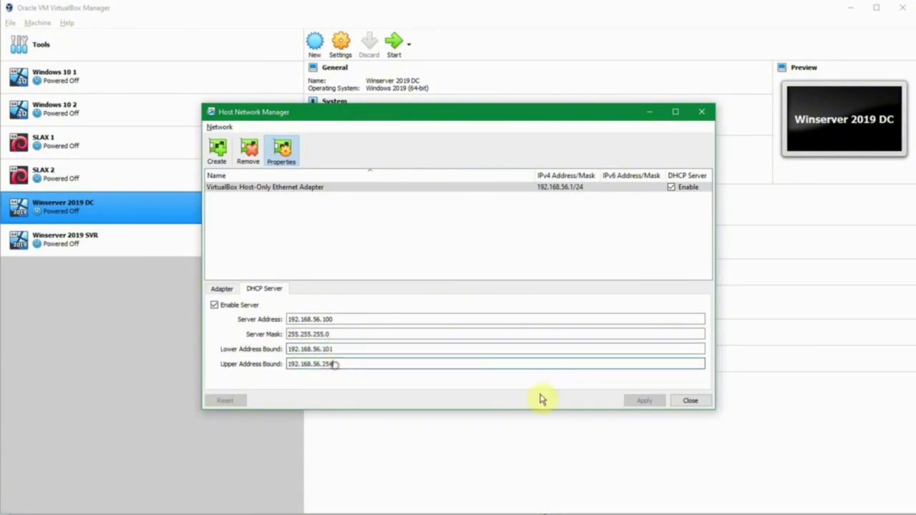
left_click(683, 400)
left_click(393, 46)
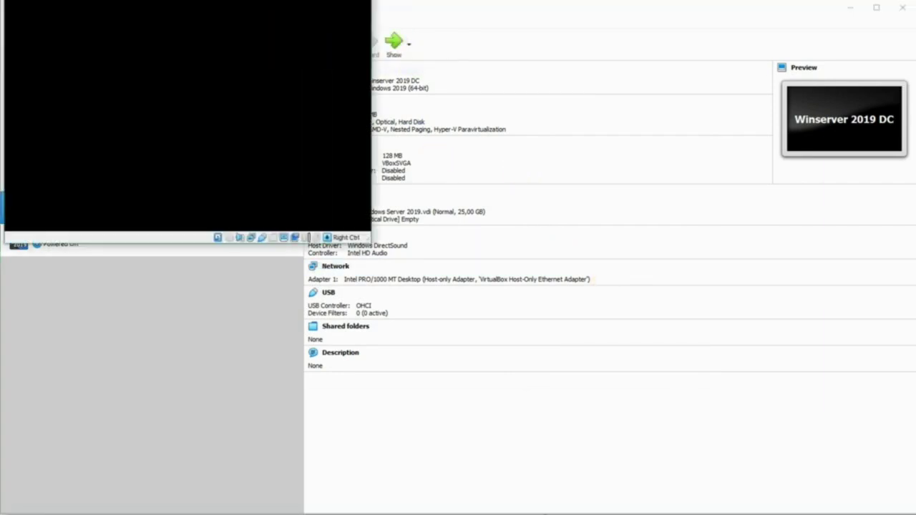
- Move and enlarge the VM window, then sign in as Administrator with the account password
mouse_move(116, 0)
left_mouse_down()
mouse_move(122, 29)
mouse_move(111, 14)
left_mouse_up()
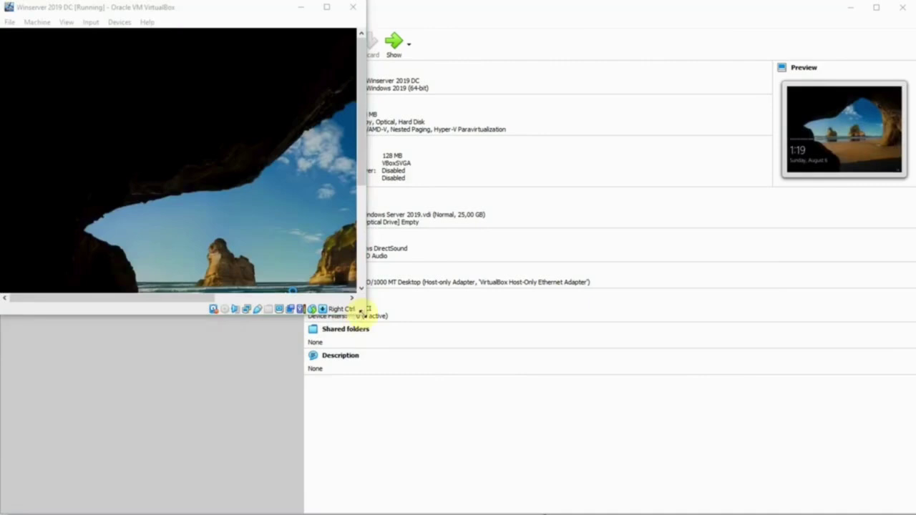
left_click_drag(364, 312, 583, 493)
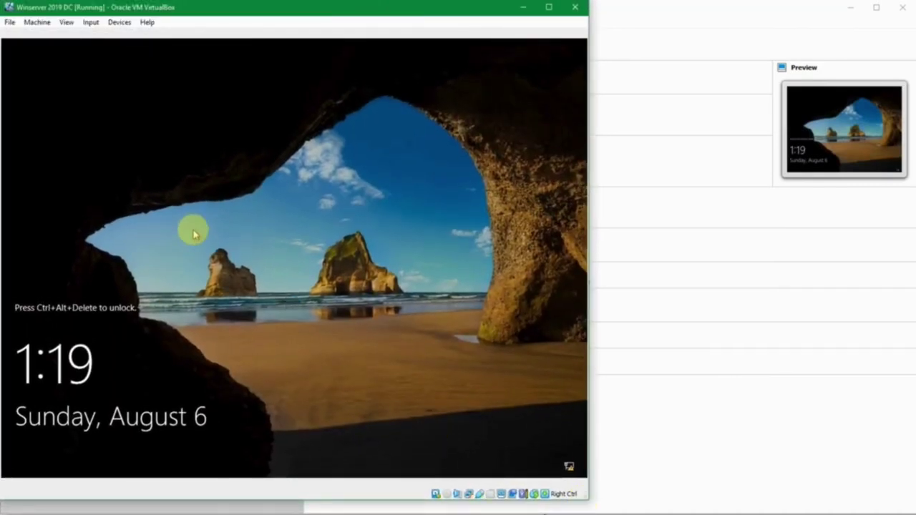
key("ctrl+alt+Delete")
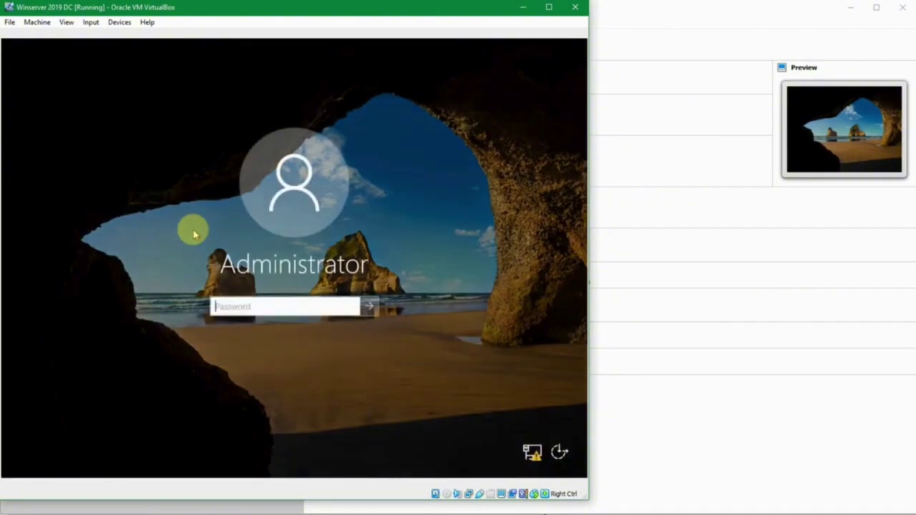
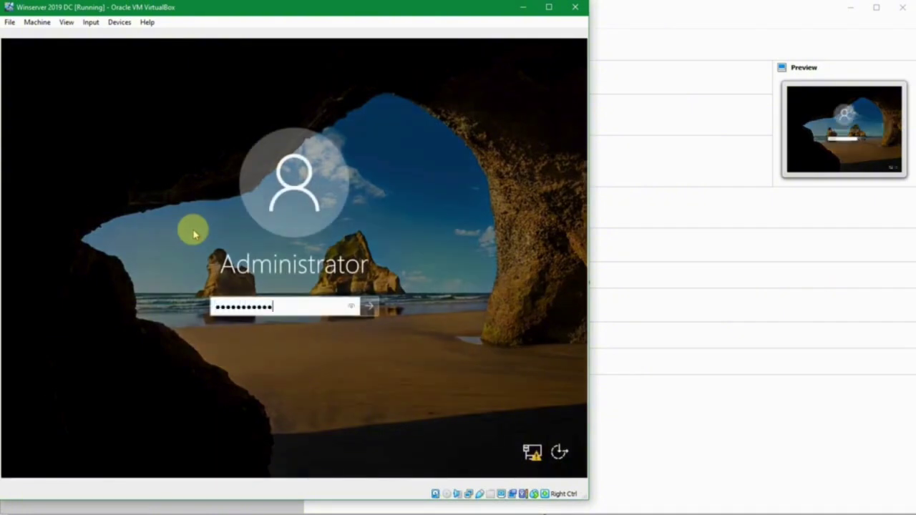
key("Return")
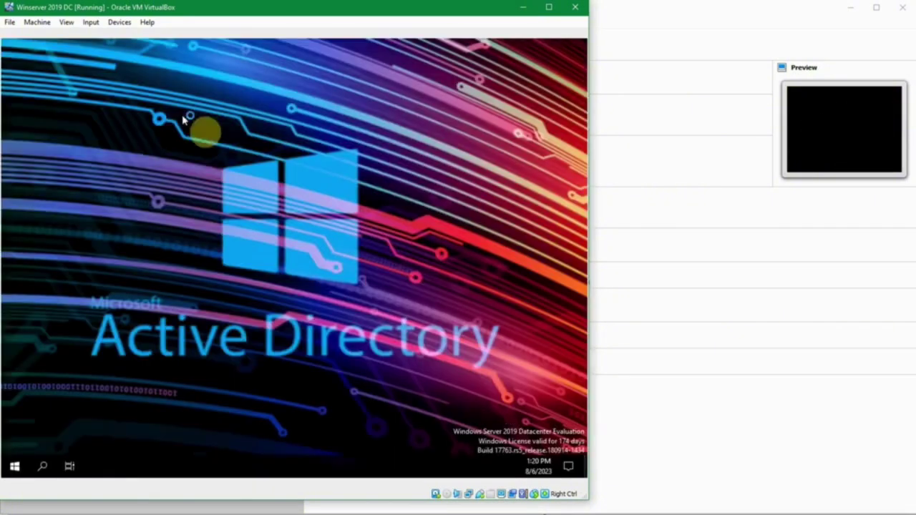
- Search the Start menu for 'computer' to open Computer Management
left_click(23, 467)
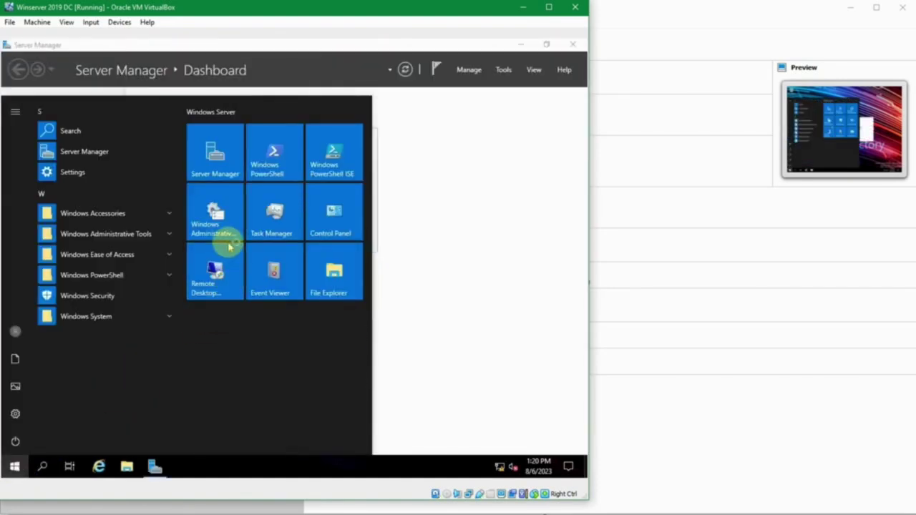
type("co")
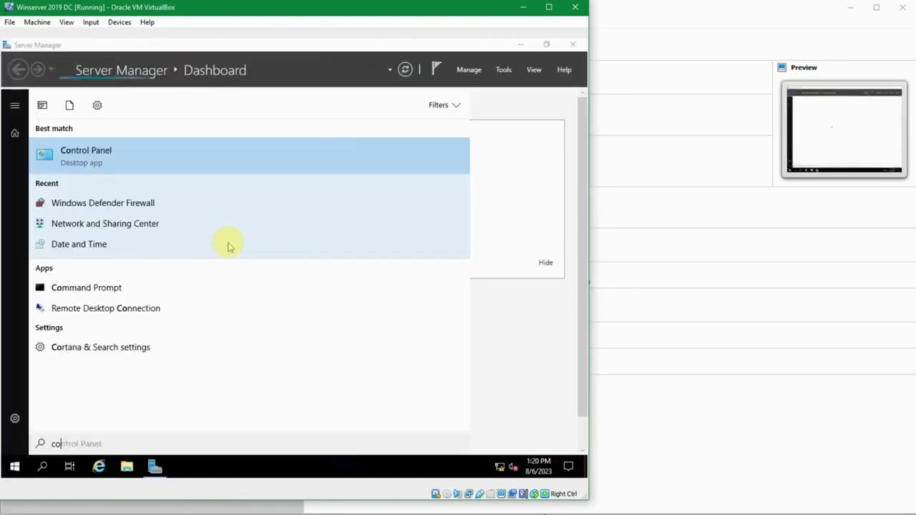
key("BackSpace")
key("BackSpace")
type("comput")
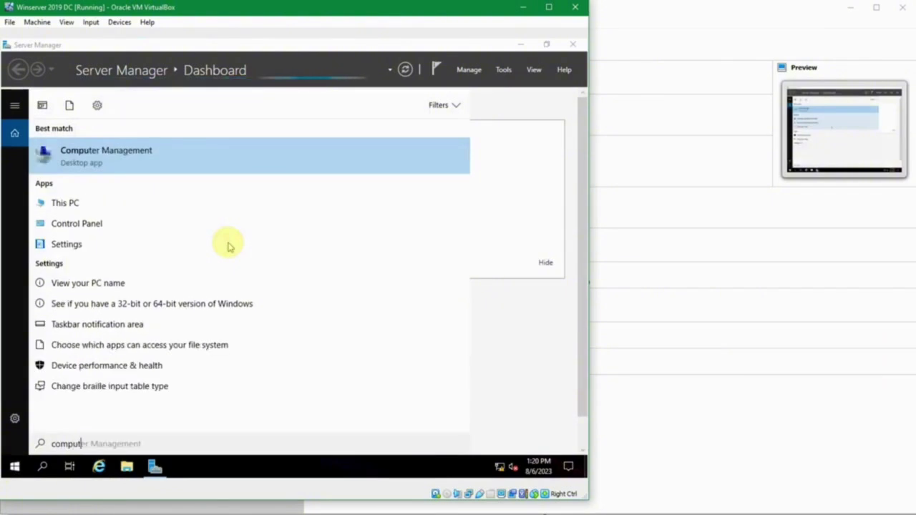
type("er")
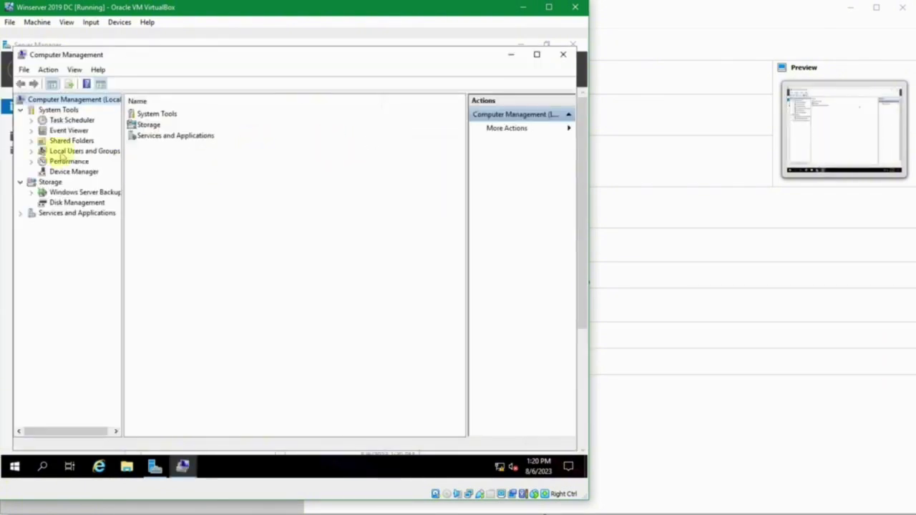
- Under Local Users and Groups > Users, choose Set Password for Administrator
left_click(30, 151)
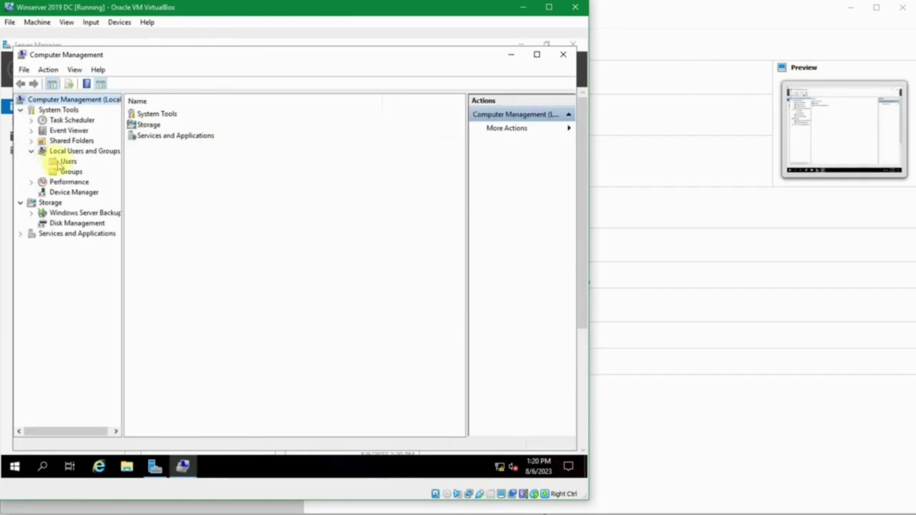
left_click(64, 161)
left_click(150, 115)
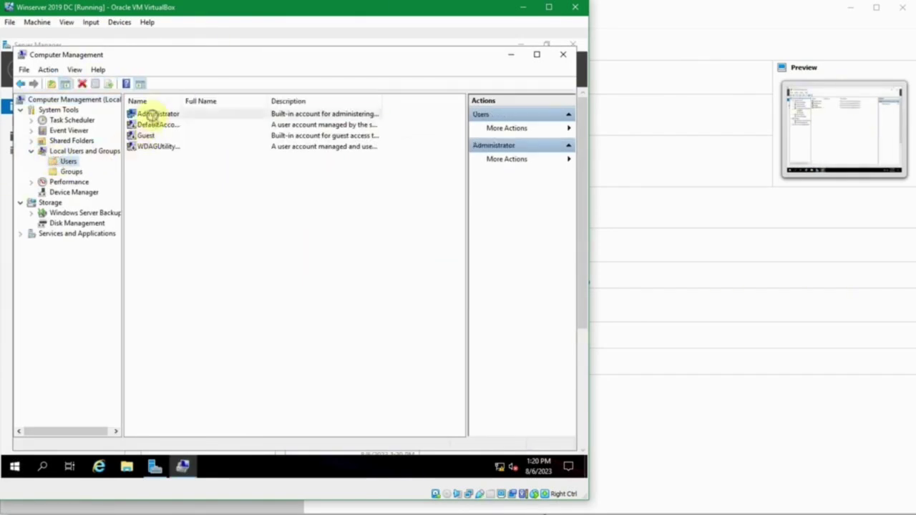
right_click(151, 115)
left_click(176, 123)
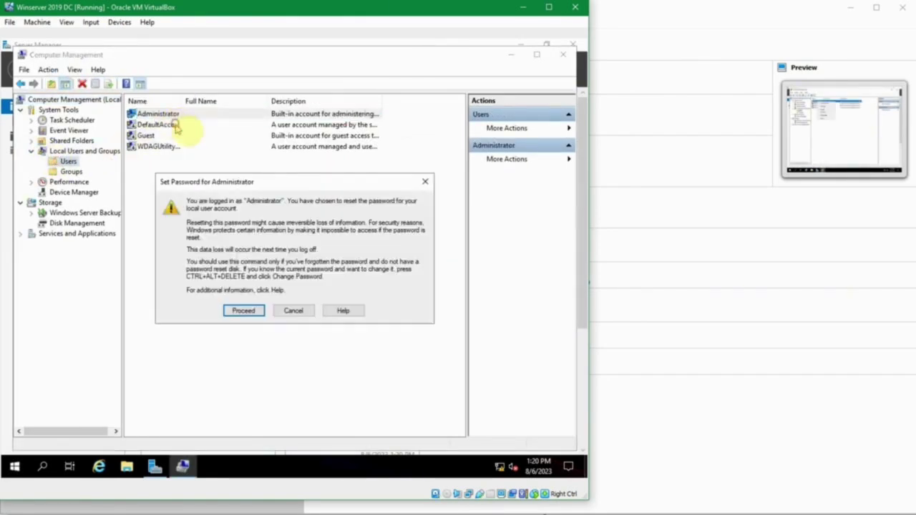
- Proceed past the warning and set the Administrator password copied from passes.txt
left_click(243, 310)
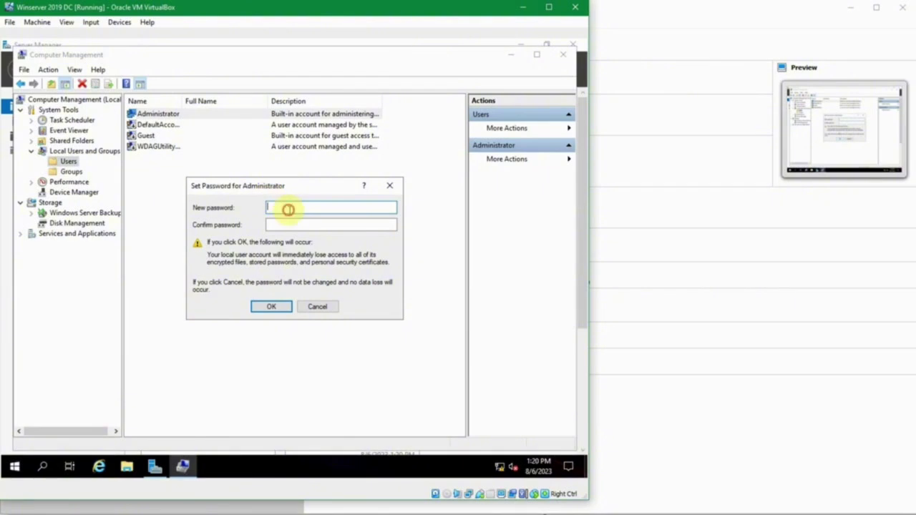
mouse_move(347, 509)
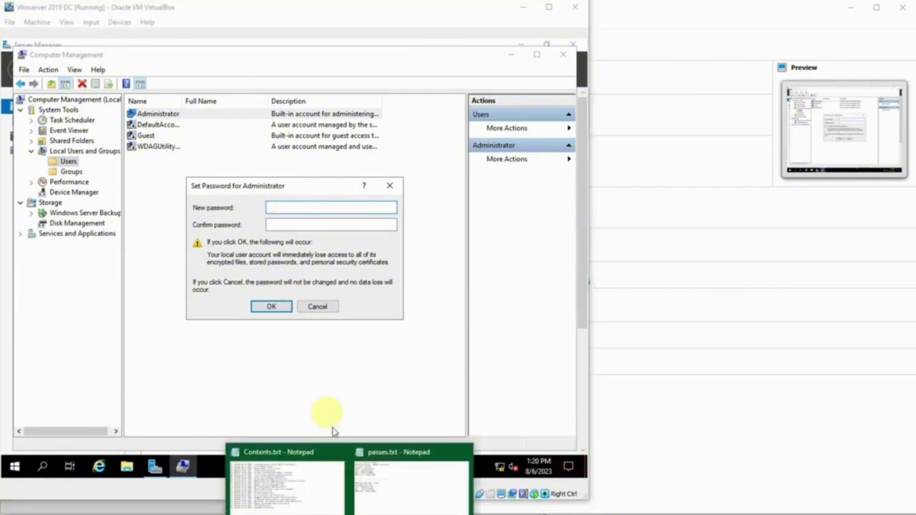
left_click(408, 493)
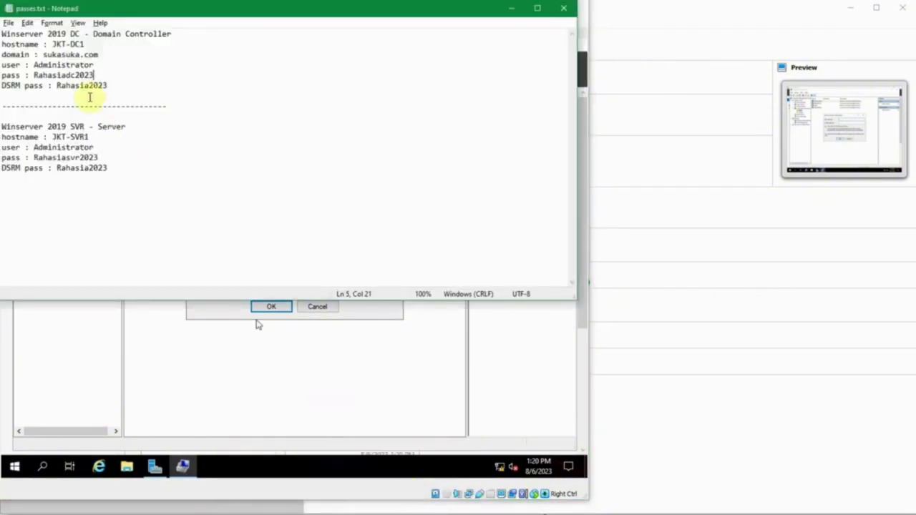
double_click(48, 75)
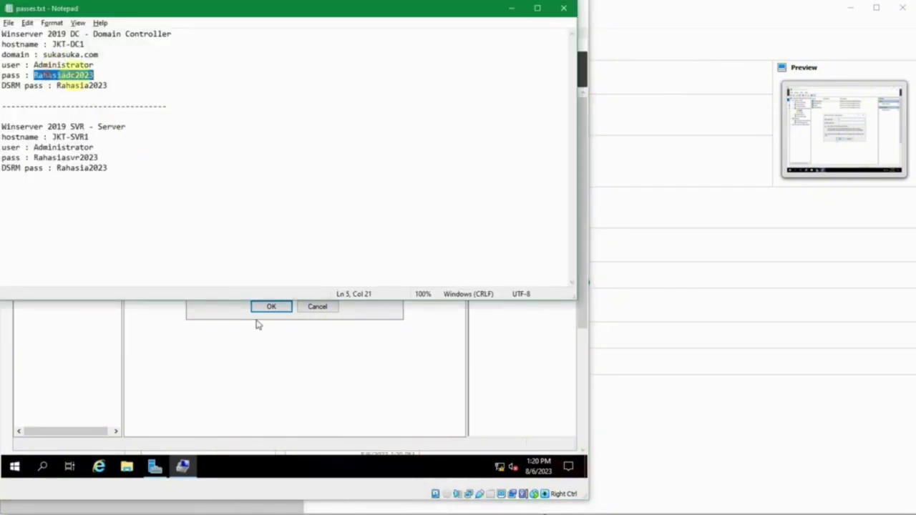
left_click(509, 8)
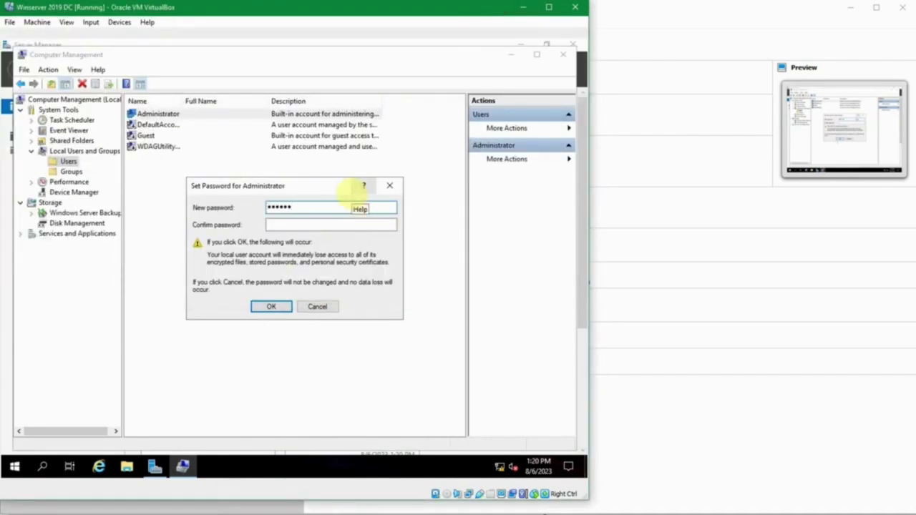
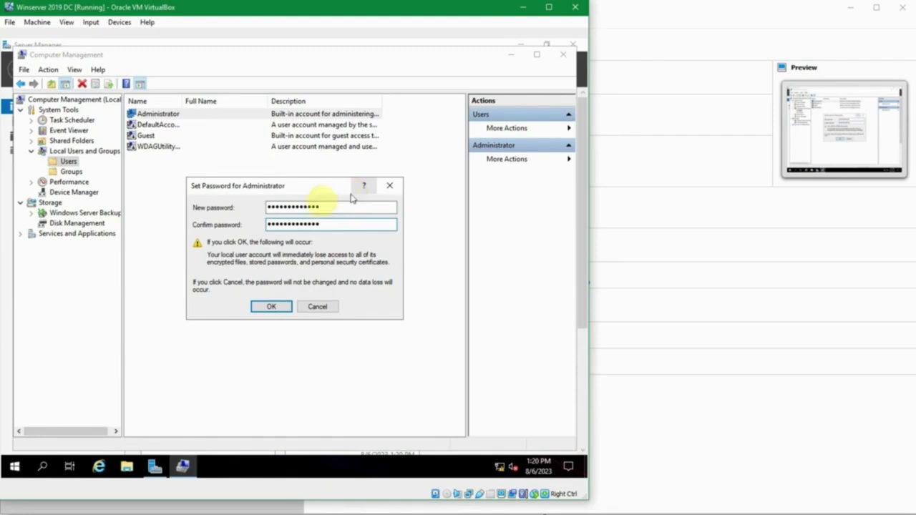
left_click(268, 306)
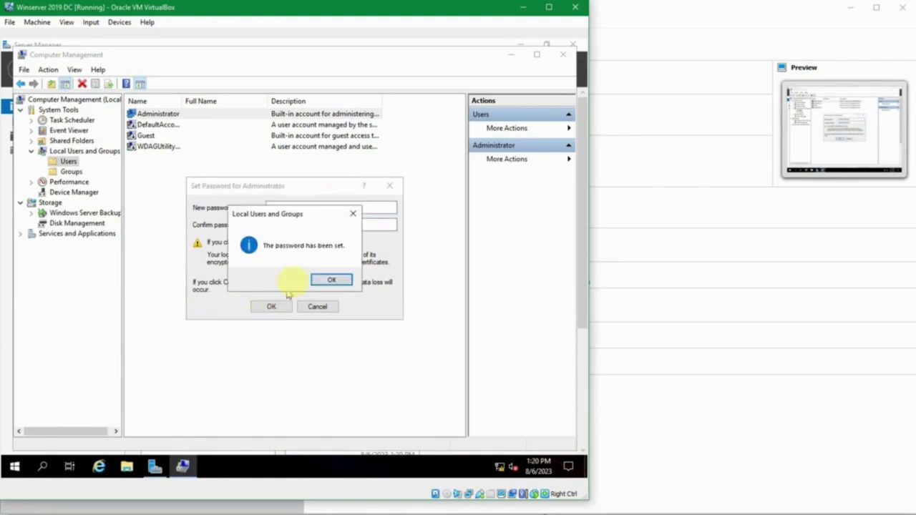
left_click(322, 279)
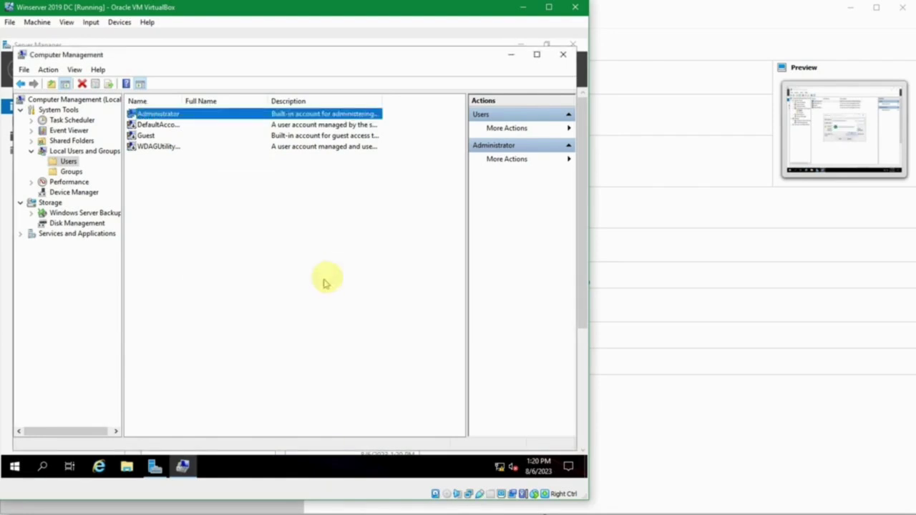
- Close Computer Management and dismiss the Windows Admin Center pop-up
left_click(563, 54)
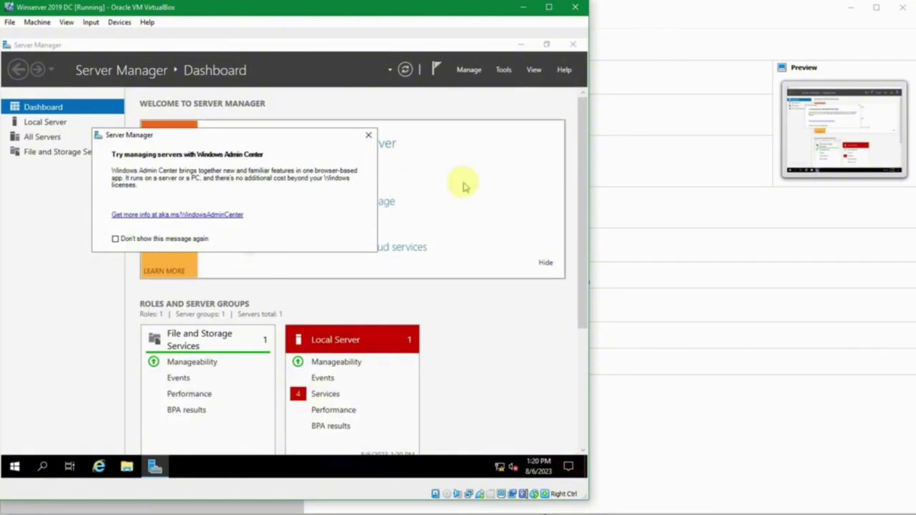
key("Escape")
left_click(290, 128)
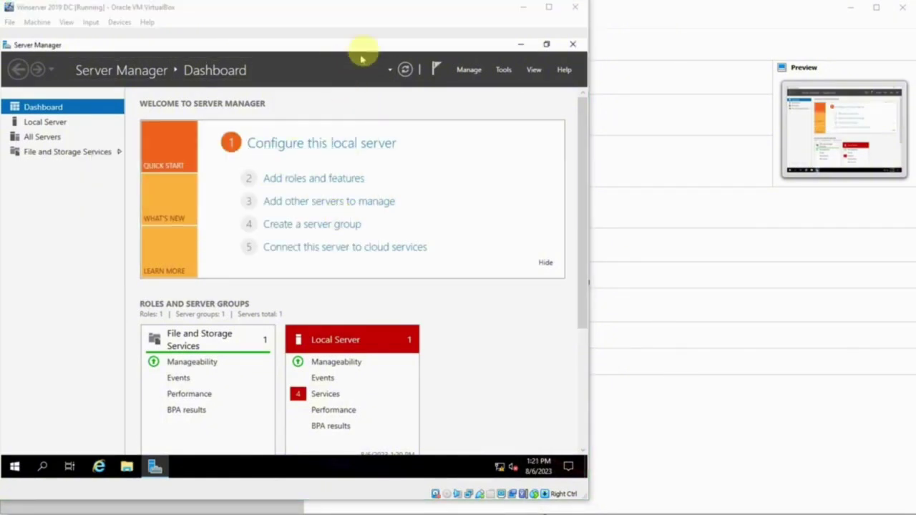
left_click(373, 42)
- Run ipconfig in a cmd prompt to confirm IPv4 192.168.56.11, then close it
key("super+r")
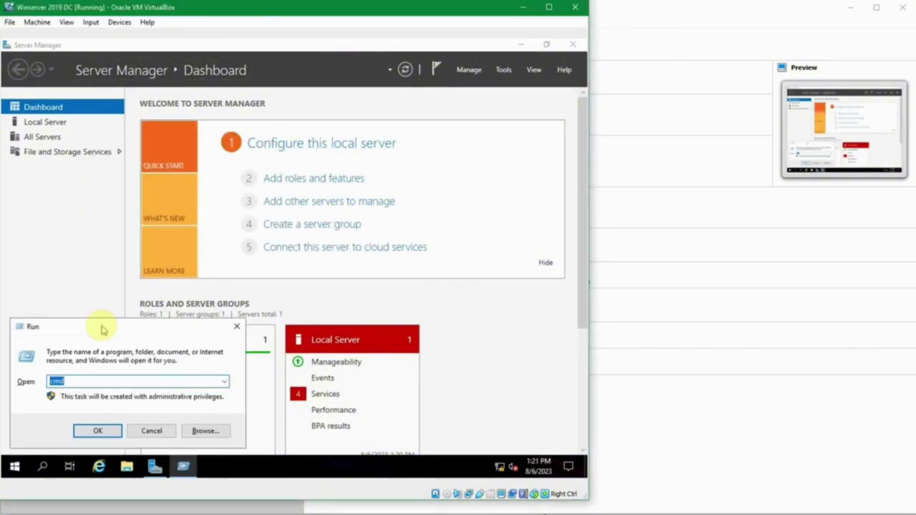
key("Return")
type("i")
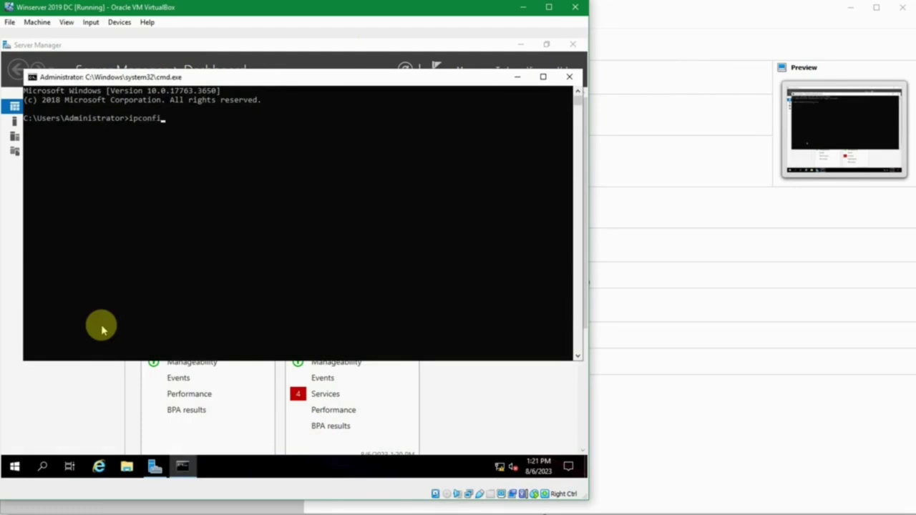
type("pconfig")
key("Return")
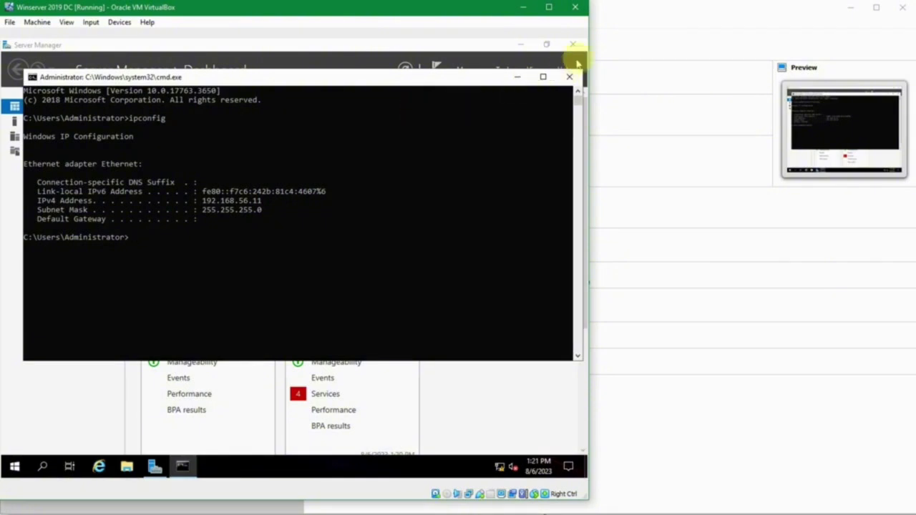
left_click(569, 77)
- Run control and open Network and Sharing Center from All Control Panel Items
key("super+r")
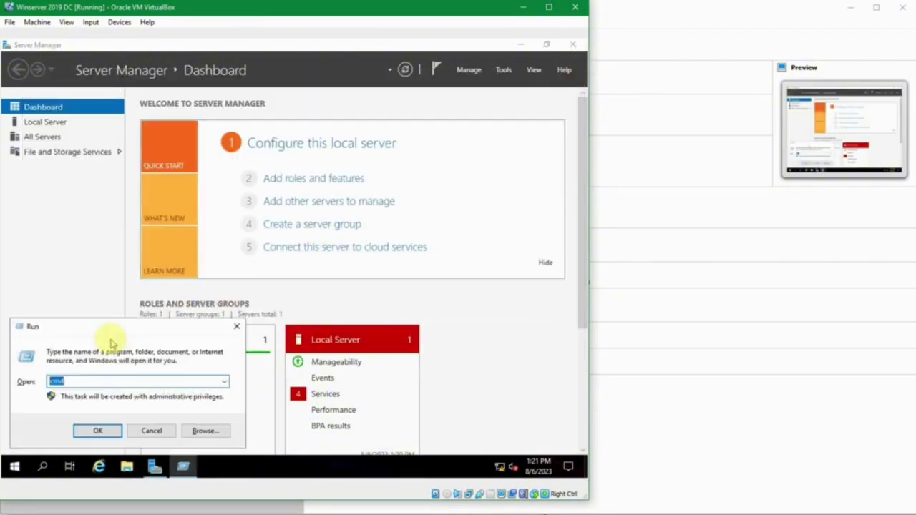
type("control")
key("Return")
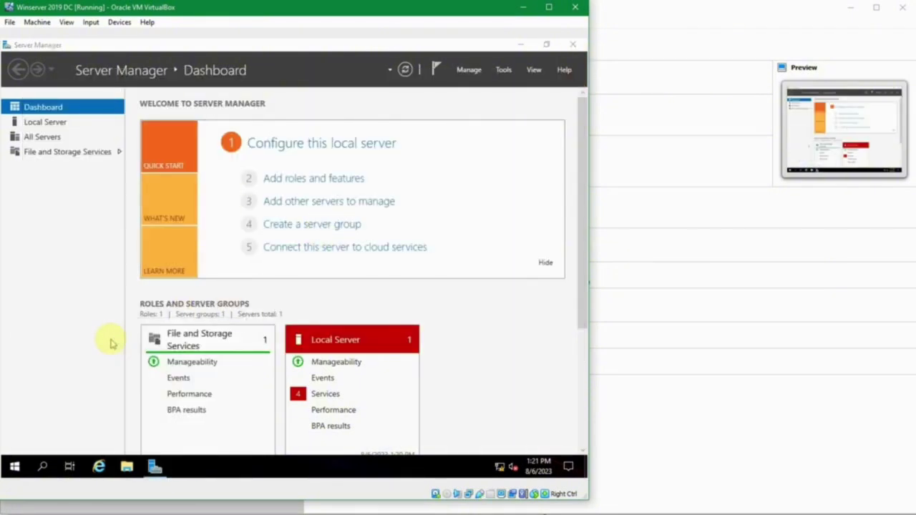
scroll(343, 309, "down", 2)
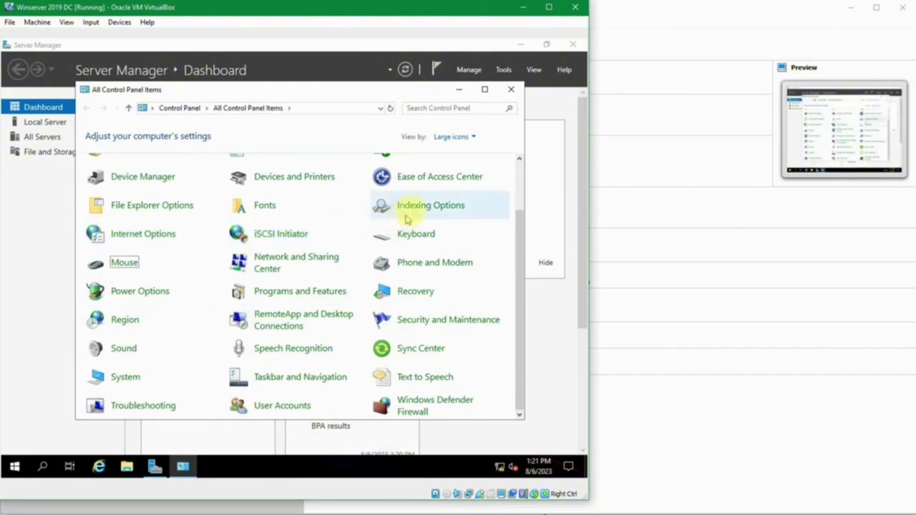
scroll(420, 218, "up", 1)
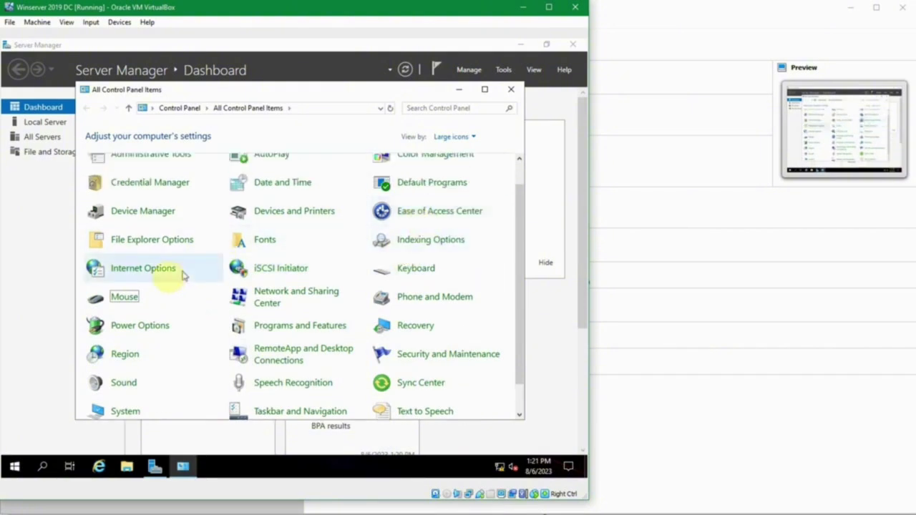
left_click(259, 294)
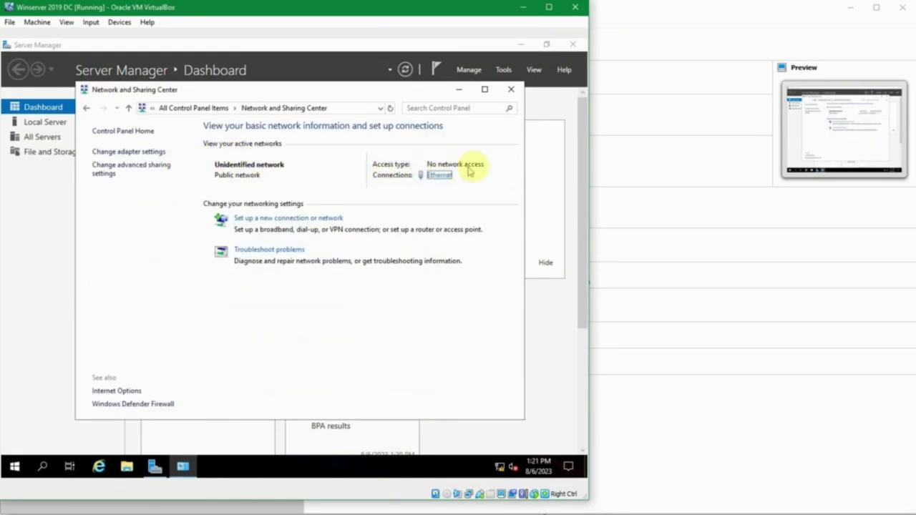
- Open the Ethernet adapter's IPv4 properties and review static address 192.168.56.11
left_click(430, 175)
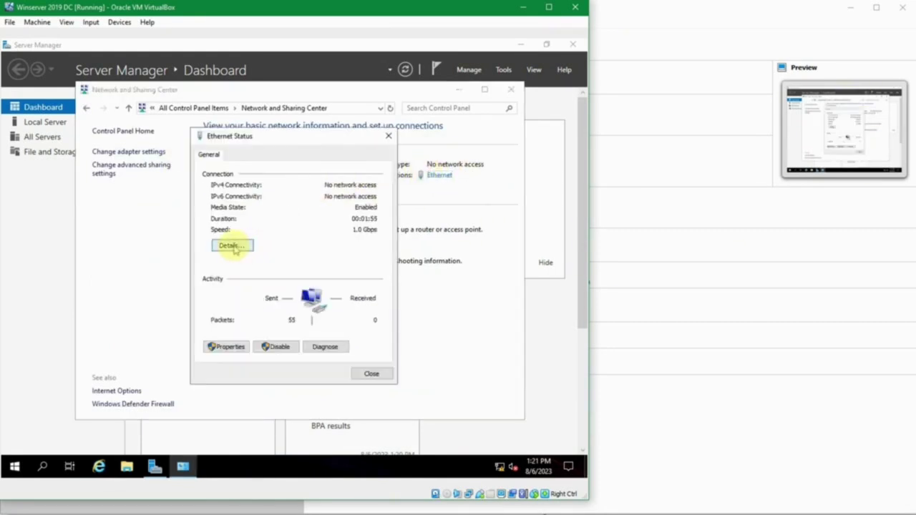
left_click(230, 347)
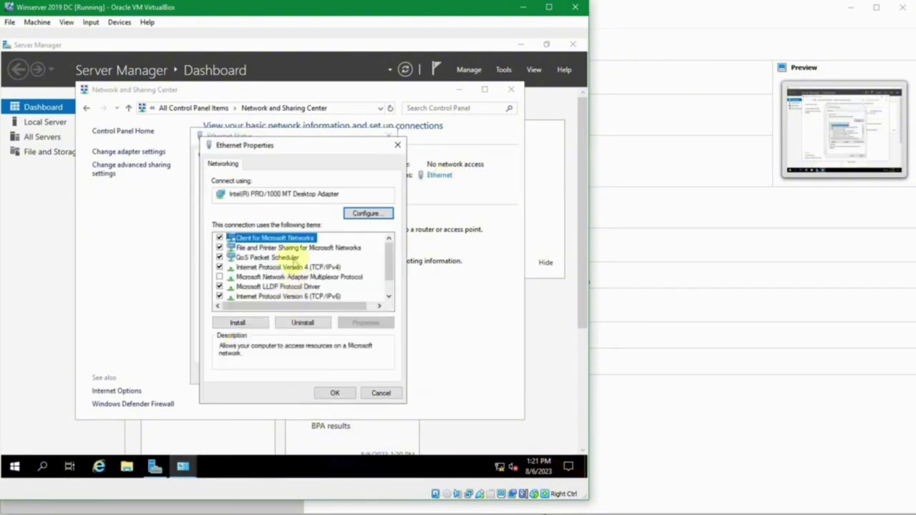
double_click(276, 267)
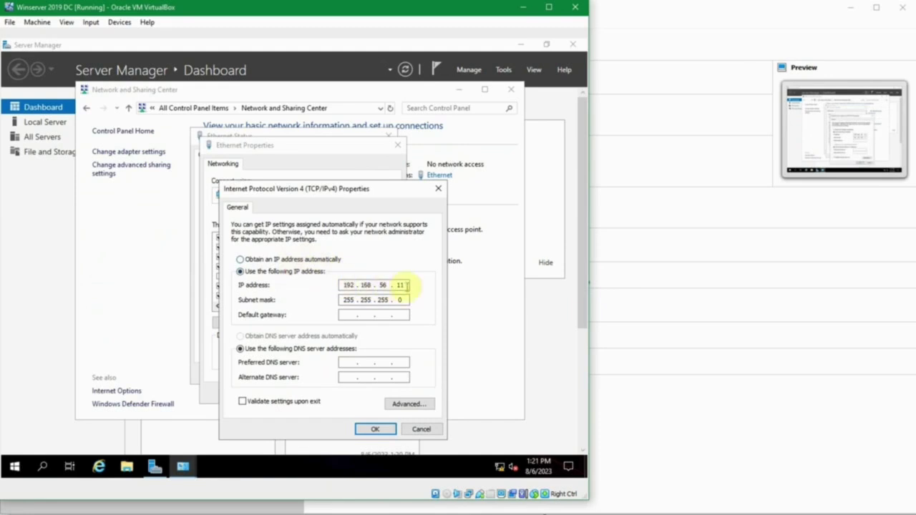
left_click(346, 285)
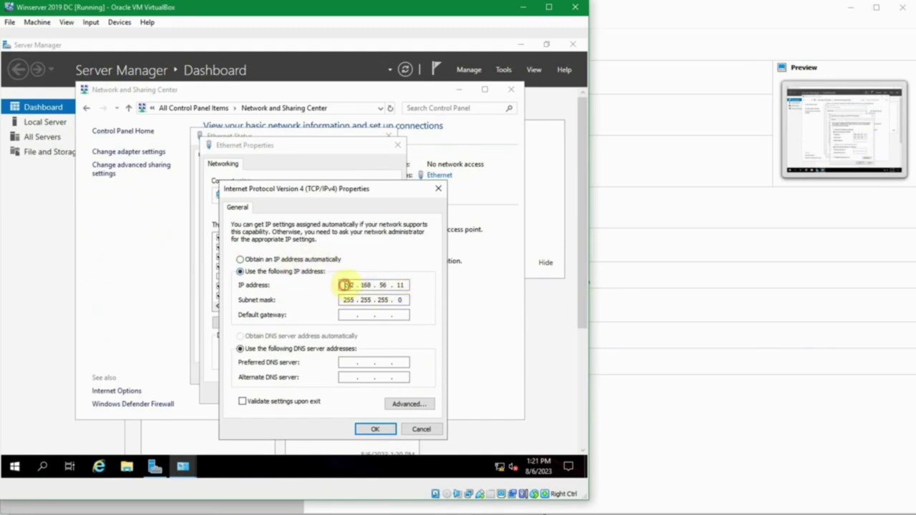
double_click(401, 285)
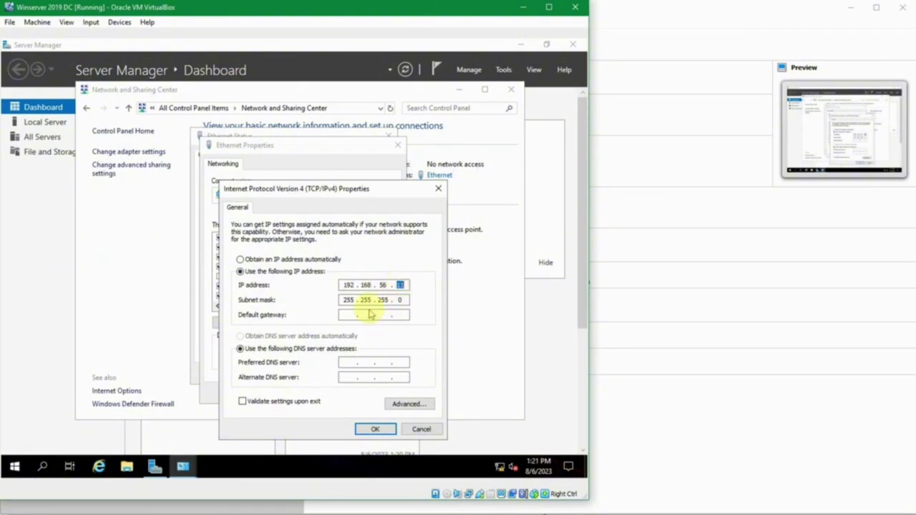
- Set preferred DNS server 127.0.0.1, save, and close the Ethernet dialogs
left_click(345, 362)
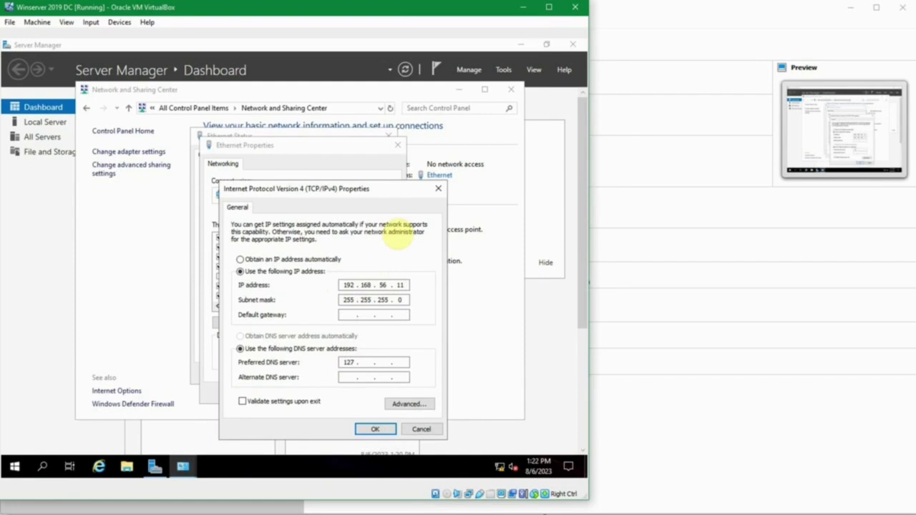
type("127 . 0 . 0 . 1")
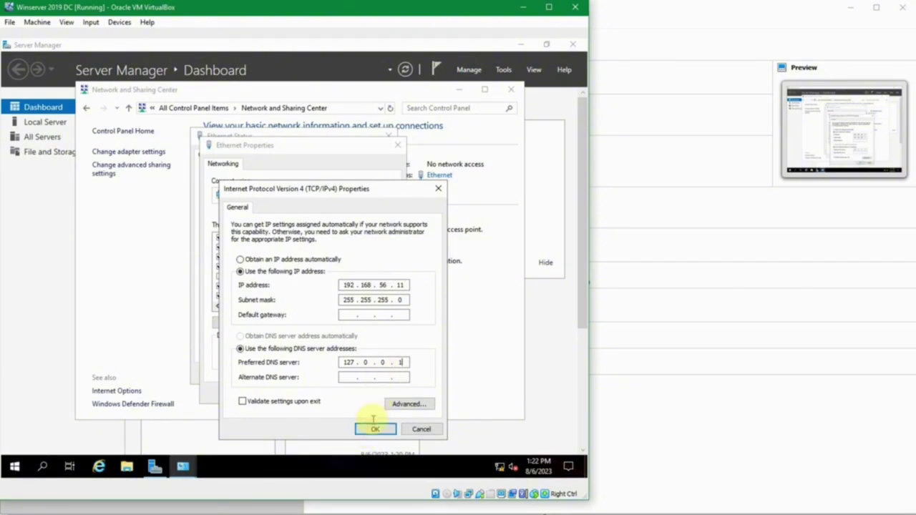
left_click(373, 430)
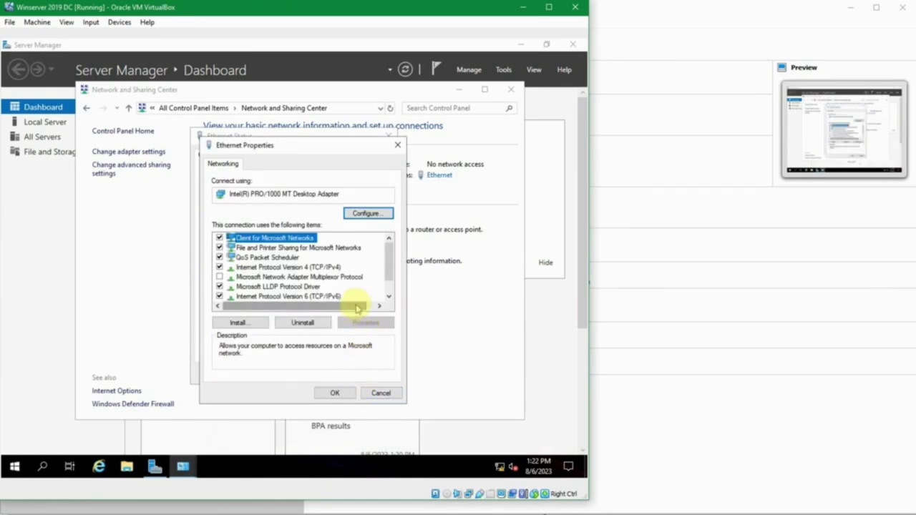
left_click(334, 390)
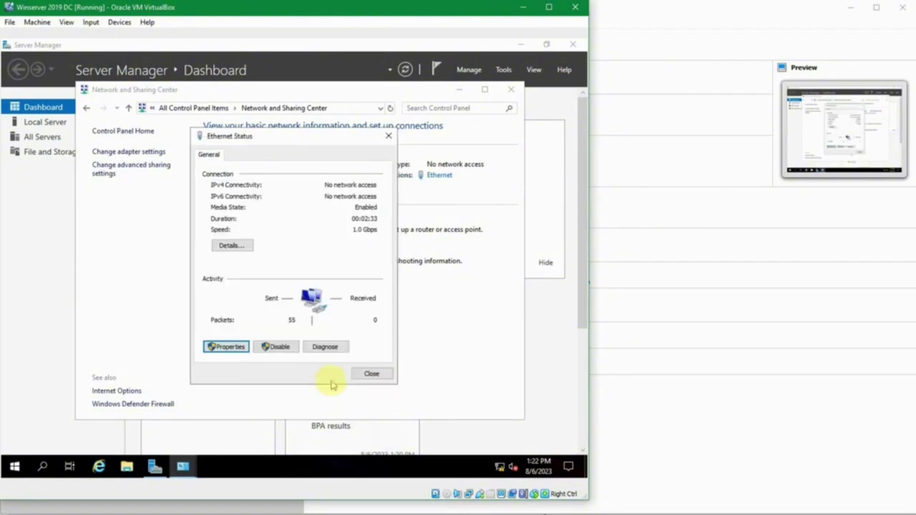
left_click(366, 371)
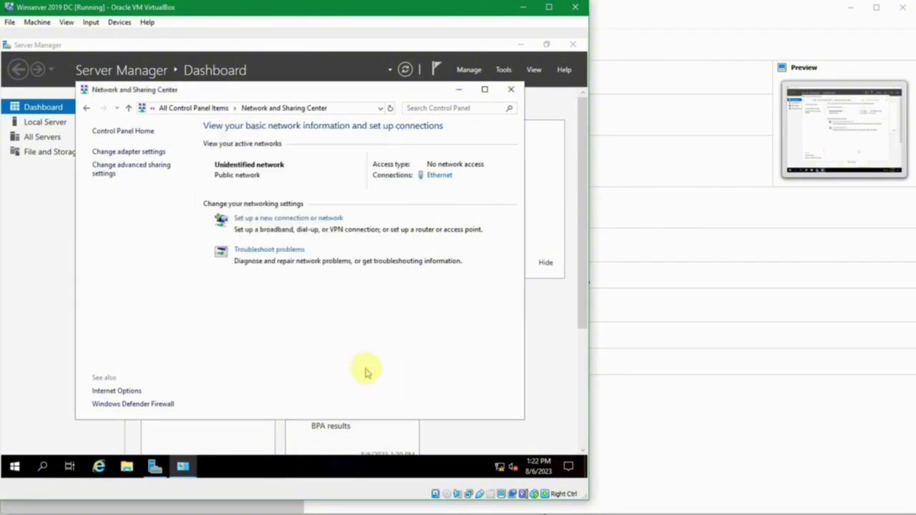
- Close Network and Sharing Center and open the computer name Change... dialog from Local Server
left_click(508, 90)
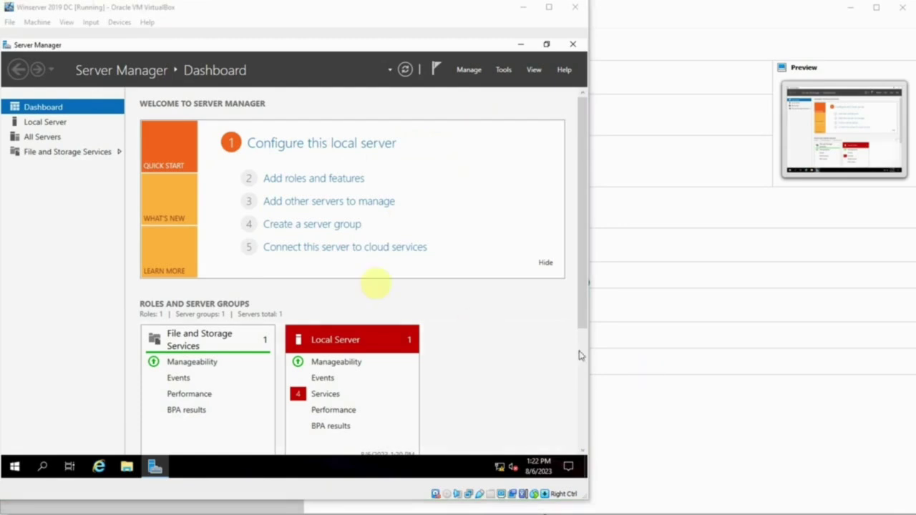
left_click(60, 121)
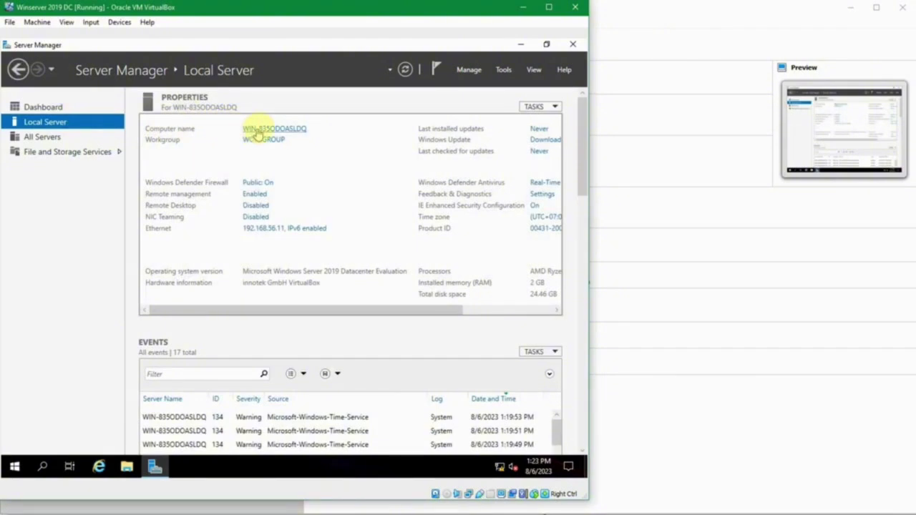
left_click(297, 131)
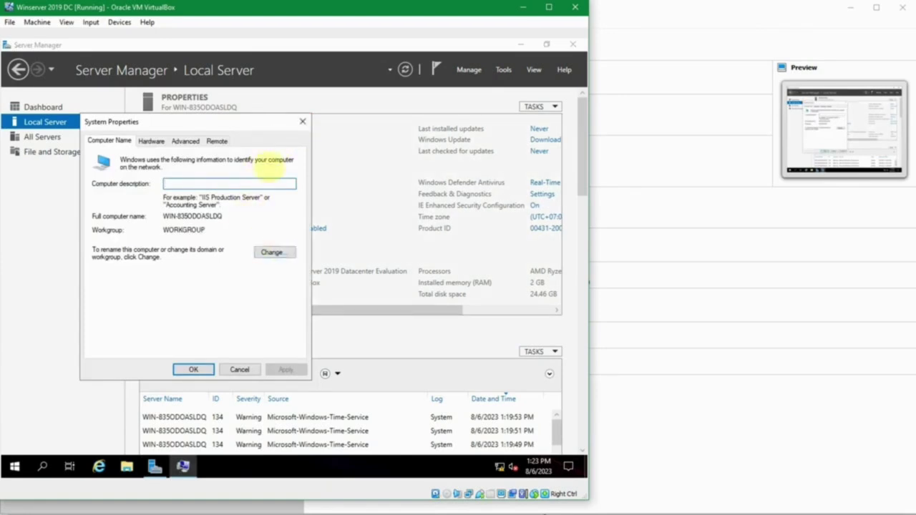
left_click(302, 123)
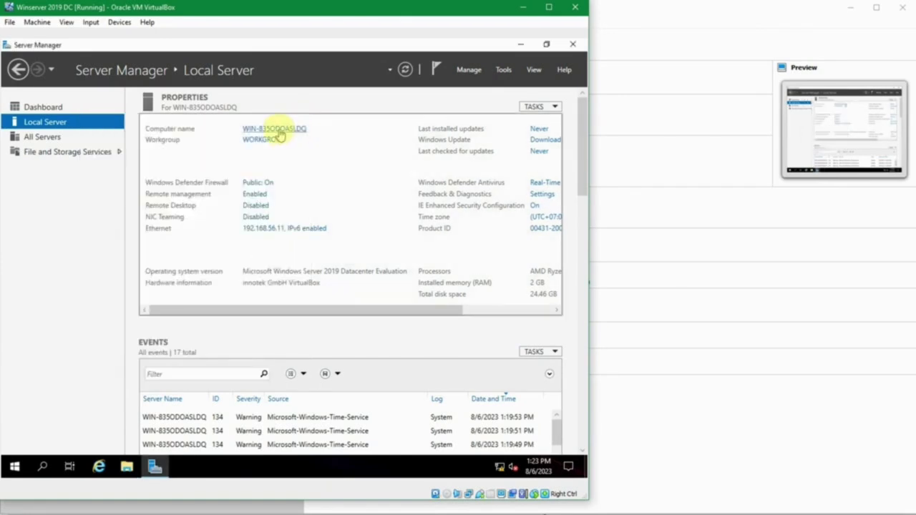
left_click(277, 131)
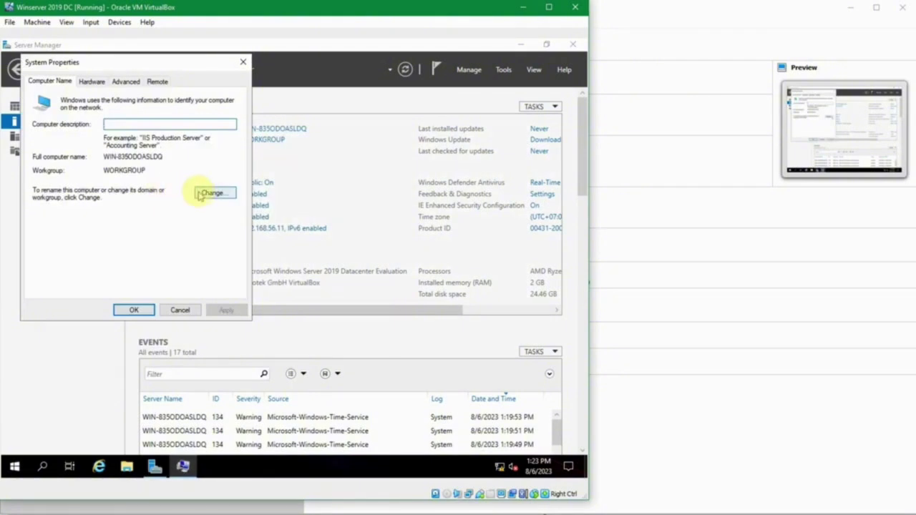
left_click(206, 194)
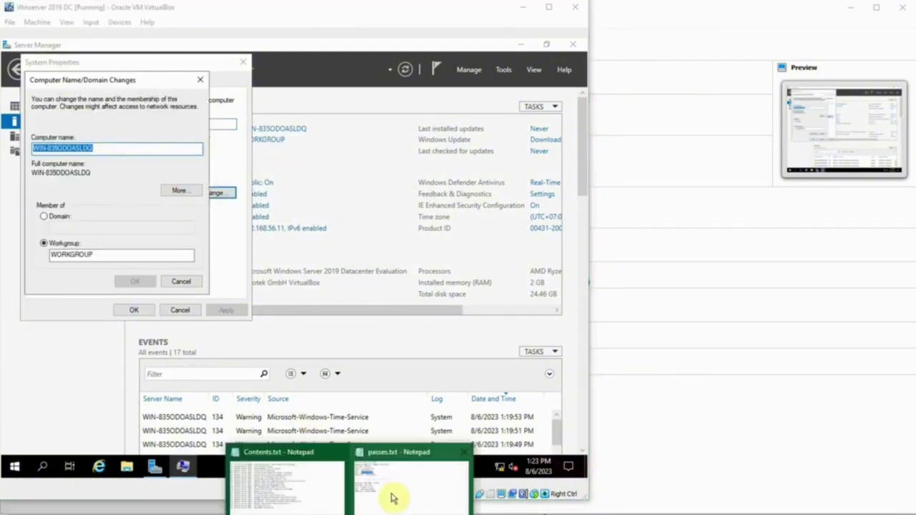
- Check passes.txt for the hostname, set the computer name to JKT-DC1, acknowledge the notice, and close System Properties
left_click(392, 492)
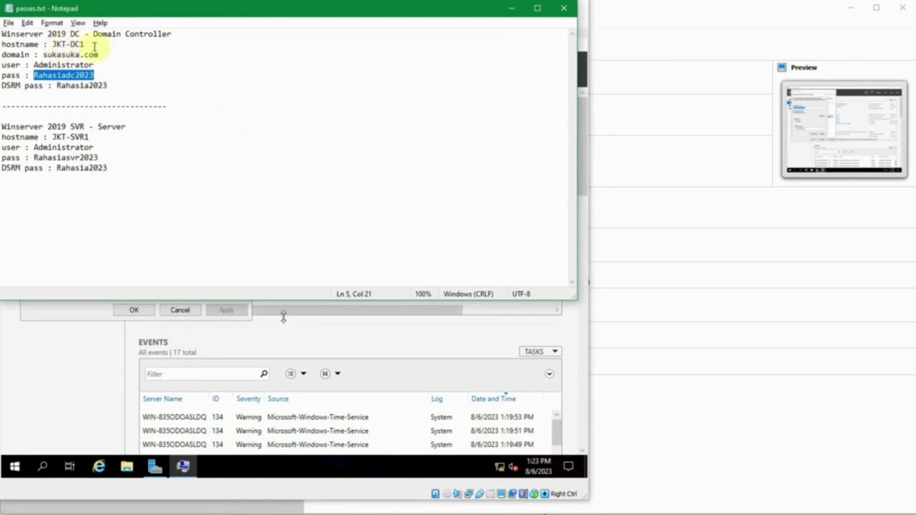
left_click(510, 9)
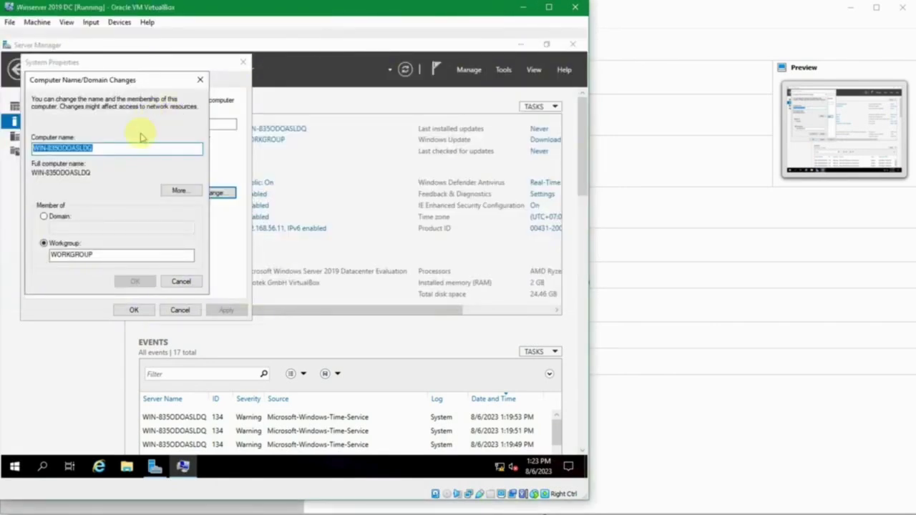
type("d")
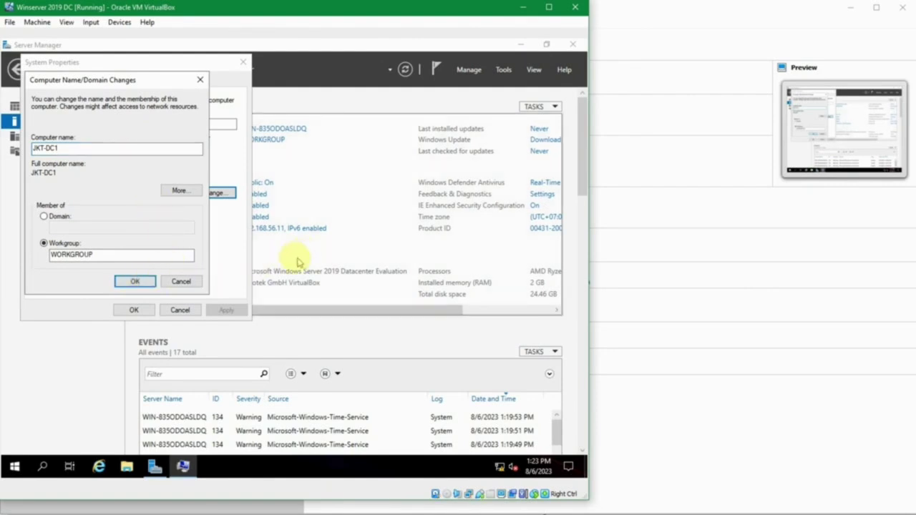
left_click(148, 277)
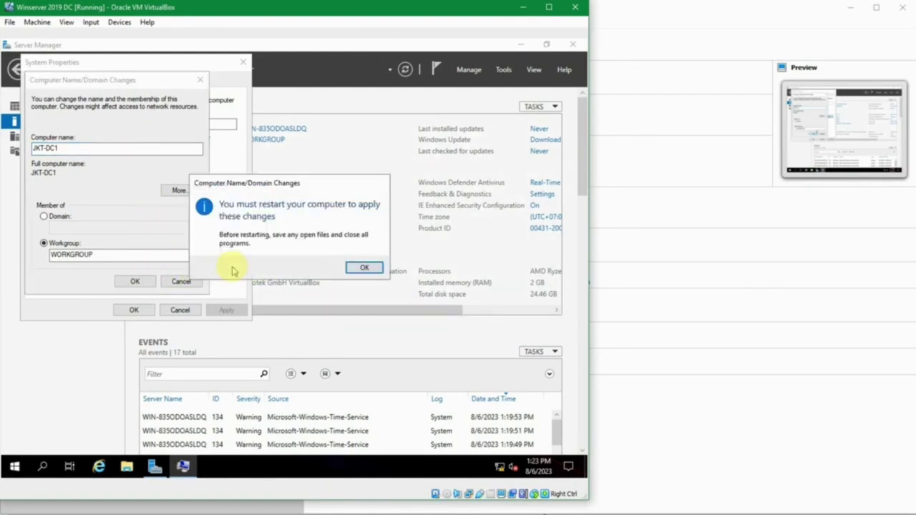
left_click(360, 270)
left_click(142, 310)
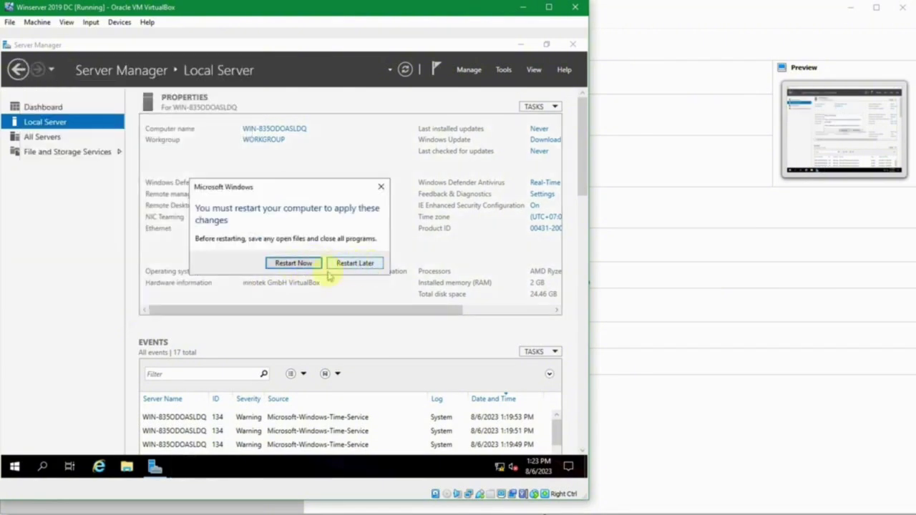
- Restart the server now, then sign in as Administrator with Ctrl+Alt+Del and the account password
left_click(295, 262)
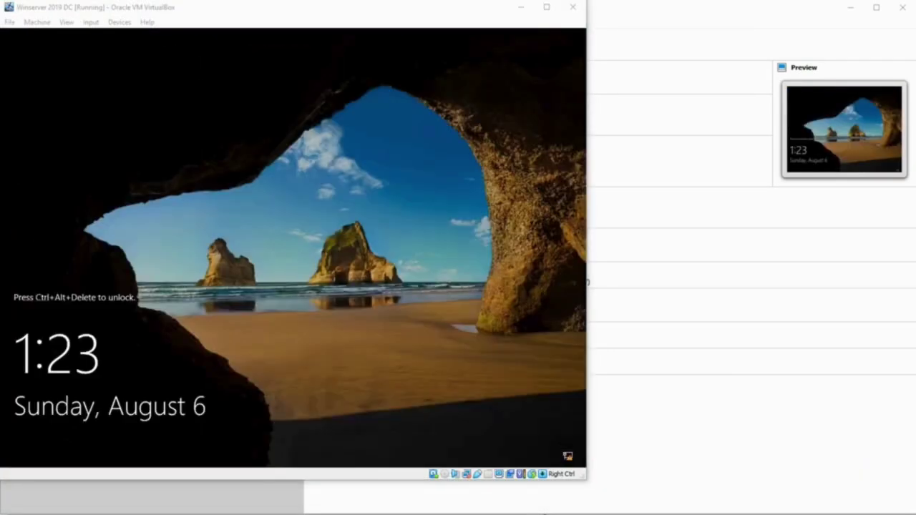
left_click(460, 317)
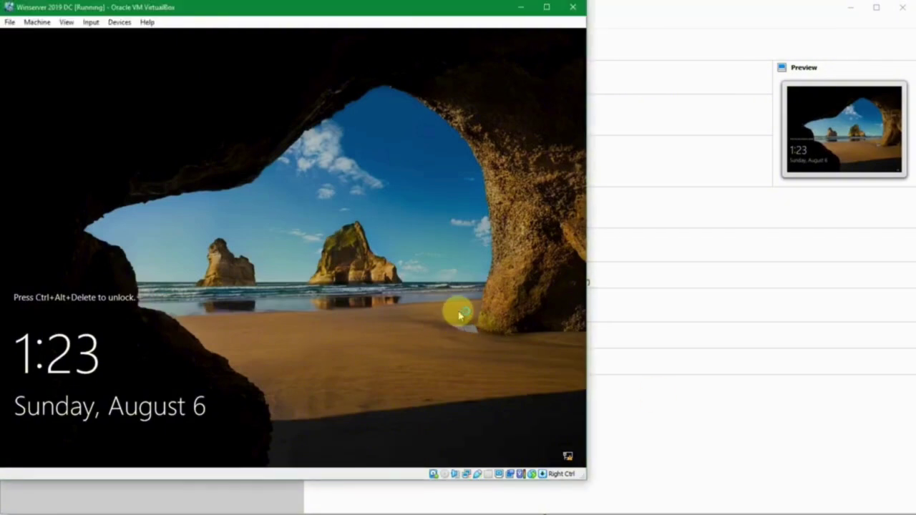
key("ctrl+alt+Delete")
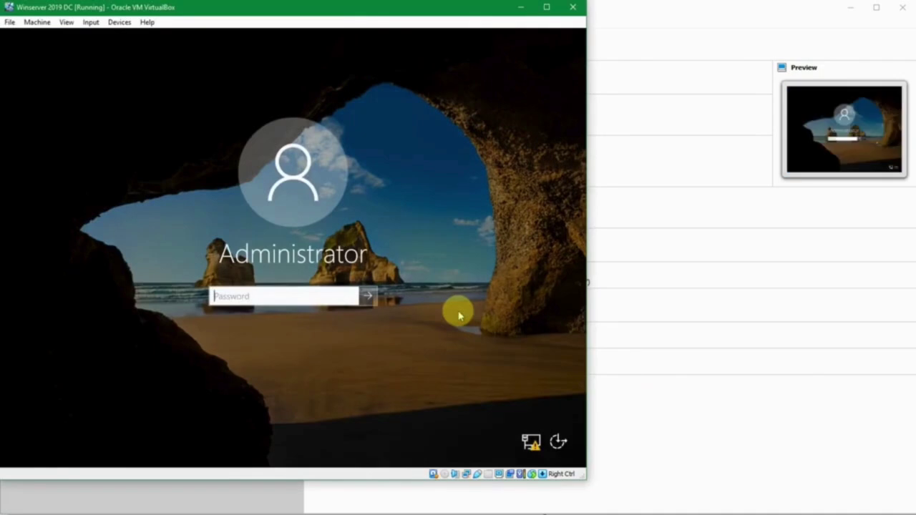
type("**************")
key("Return")
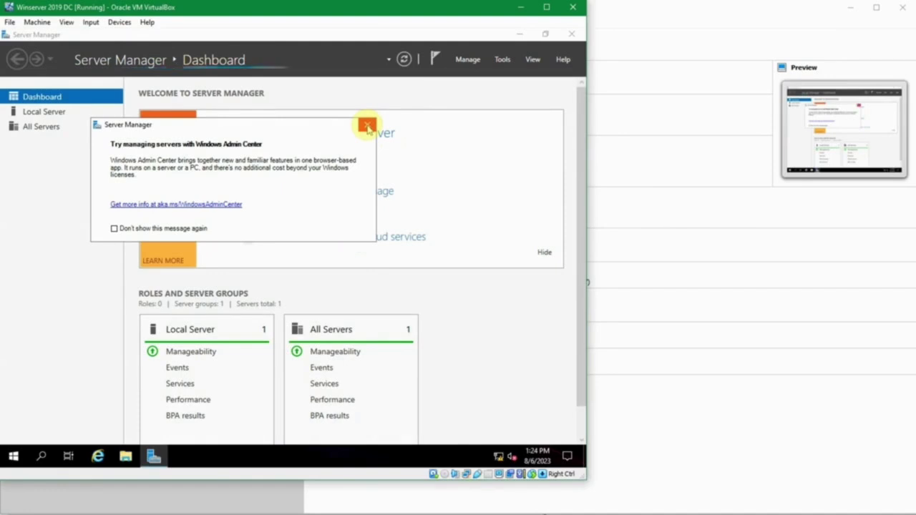
- Close the Windows Admin Center popup and open Server Manager's Manage menu
left_click(367, 126)
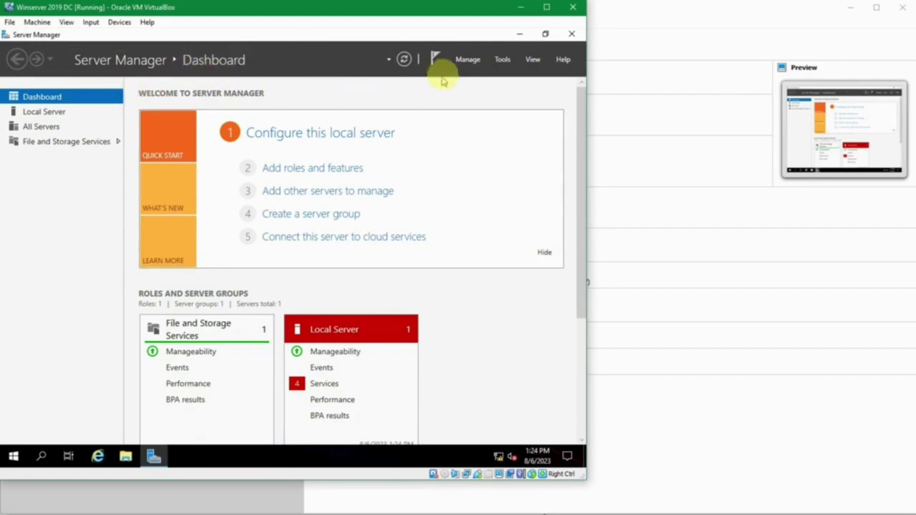
left_click(465, 61)
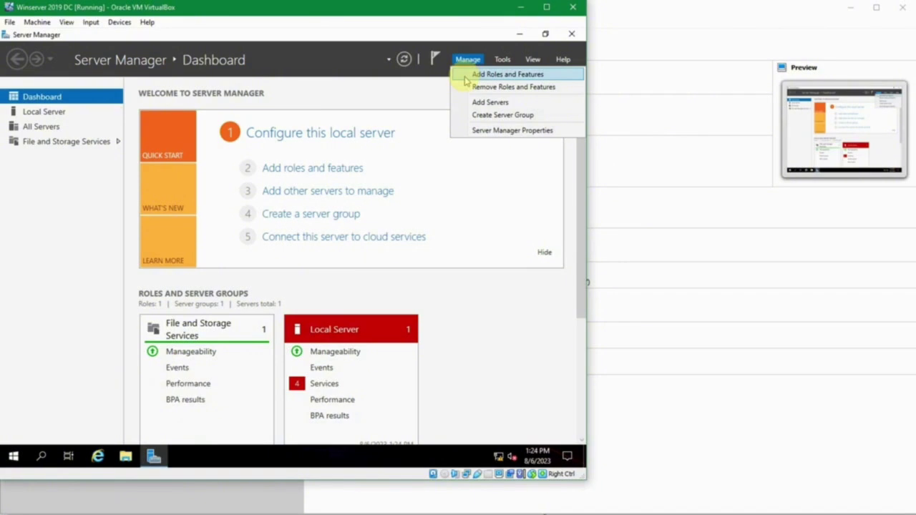
- Launch Add Roles and Features and continue with role-based installation to server selection
left_click(466, 79)
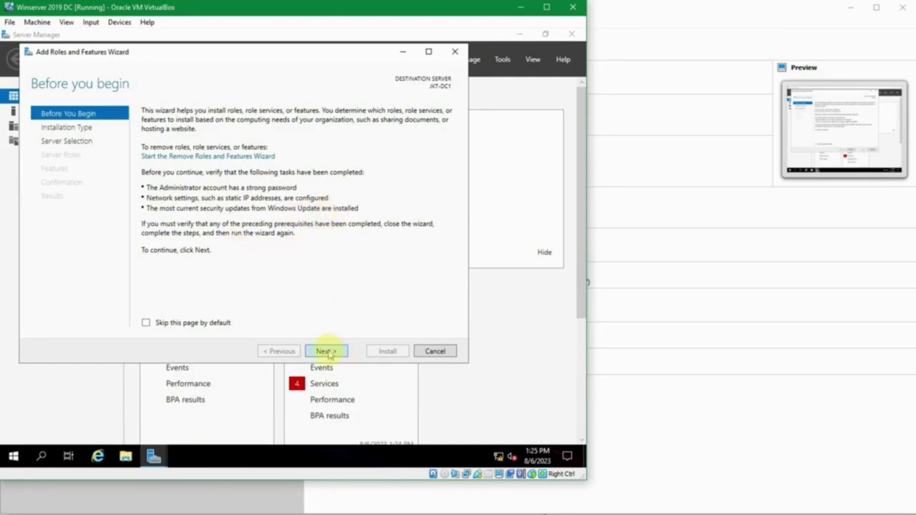
left_click(326, 352)
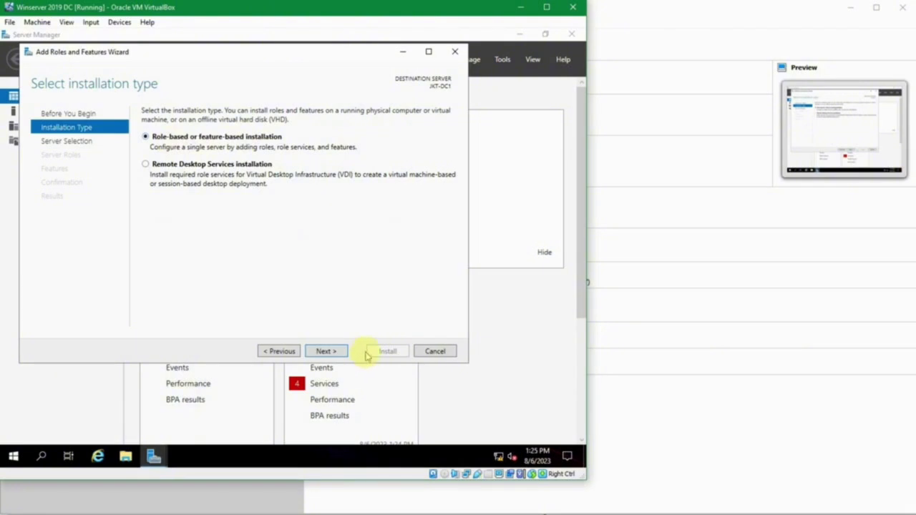
left_click(337, 351)
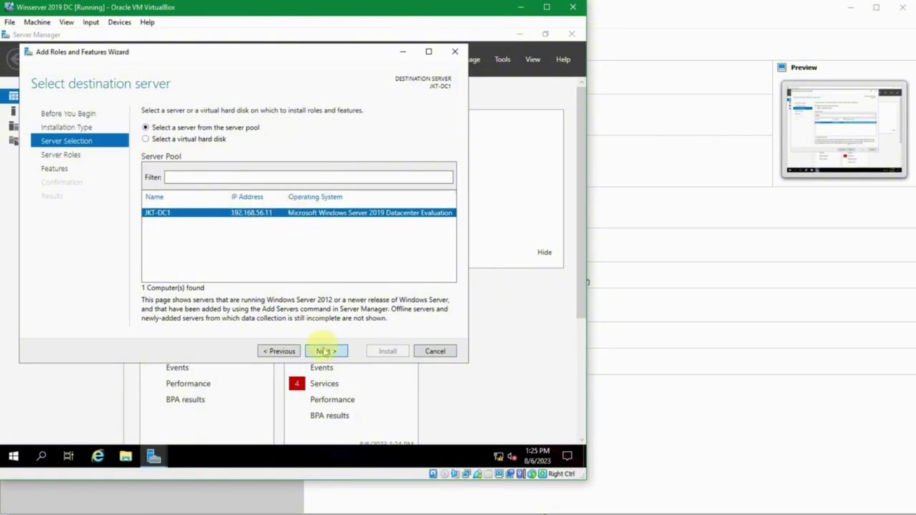
- Keep JKT-DC1 as destination, tick Active Directory Domain Services, and add its required features
left_click(323, 351)
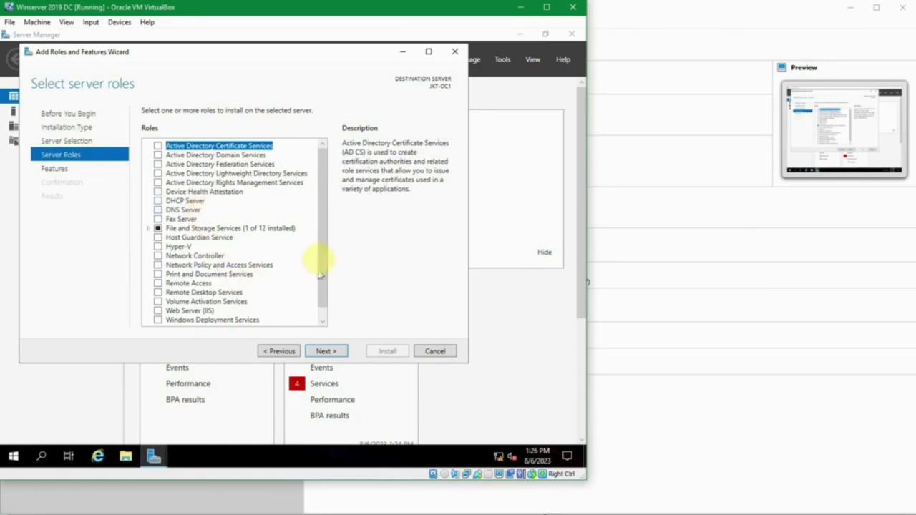
left_click_drag(321, 242, 324, 281)
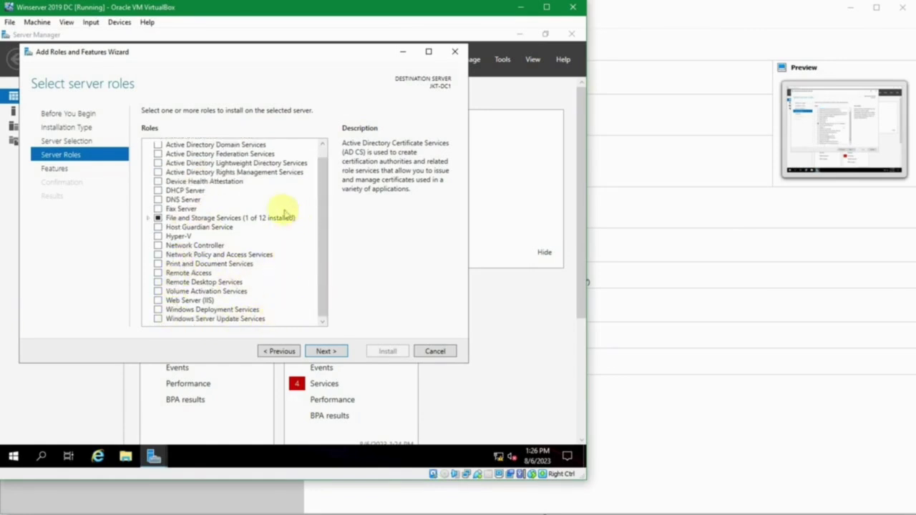
left_click_drag(322, 185, 320, 166)
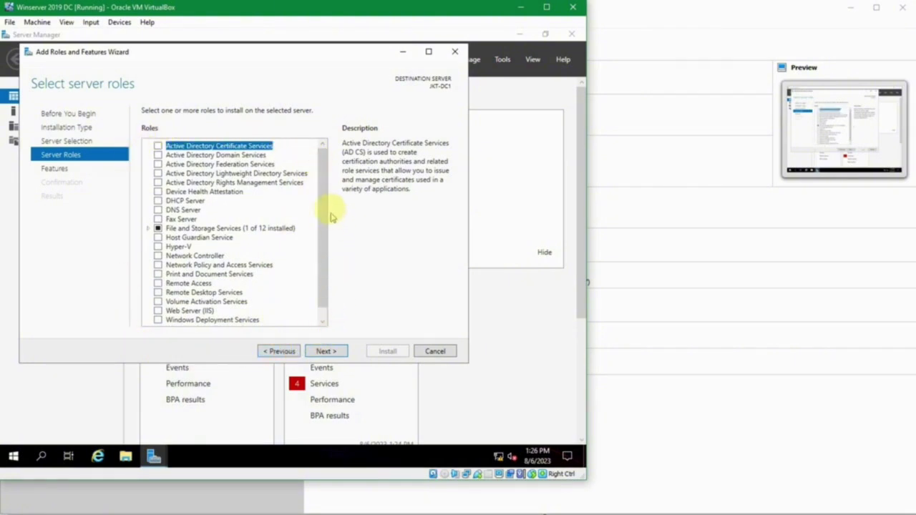
left_click_drag(327, 207, 319, 165)
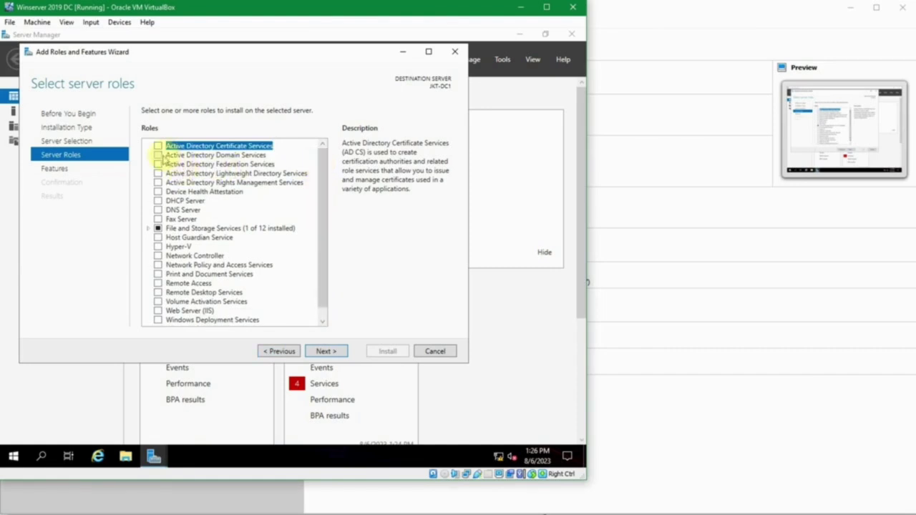
left_click(158, 155)
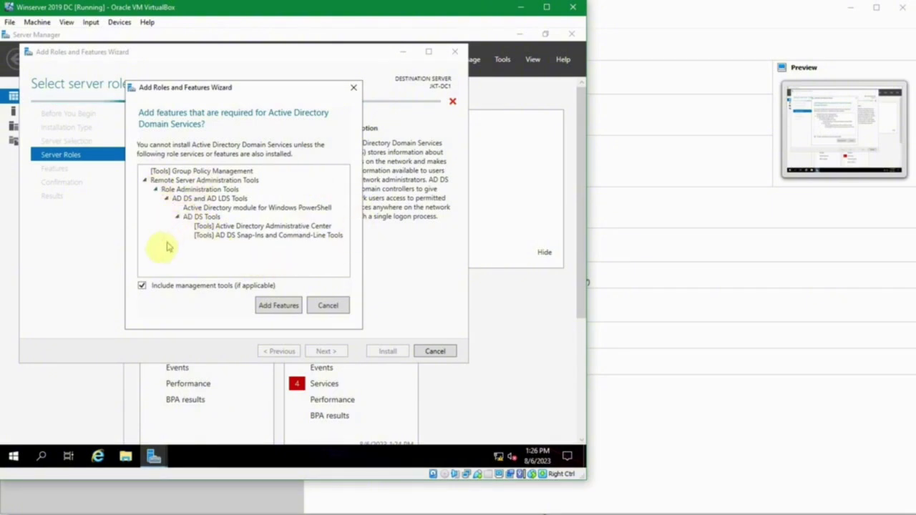
left_click(271, 306)
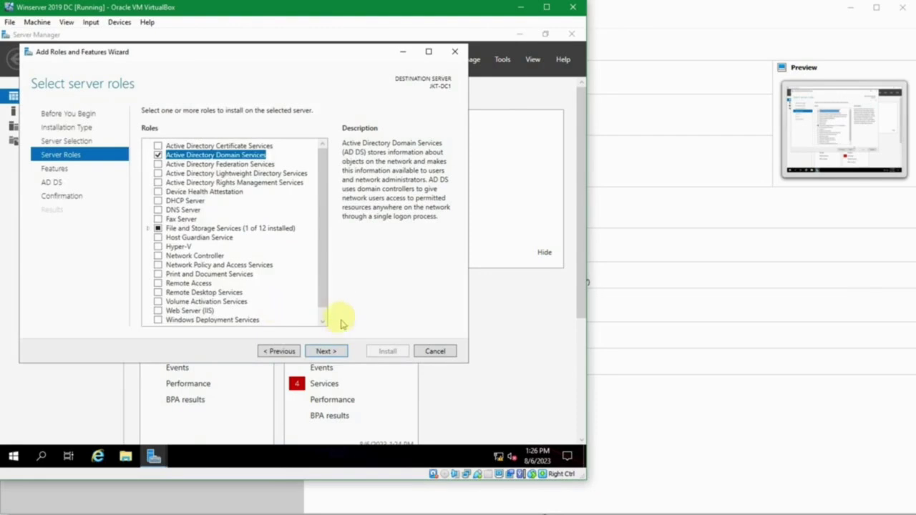
- On the Features page, read descriptions of Group Policy Management, IIS Hostable Web Core, BitLocker and BITS
left_click(323, 351)
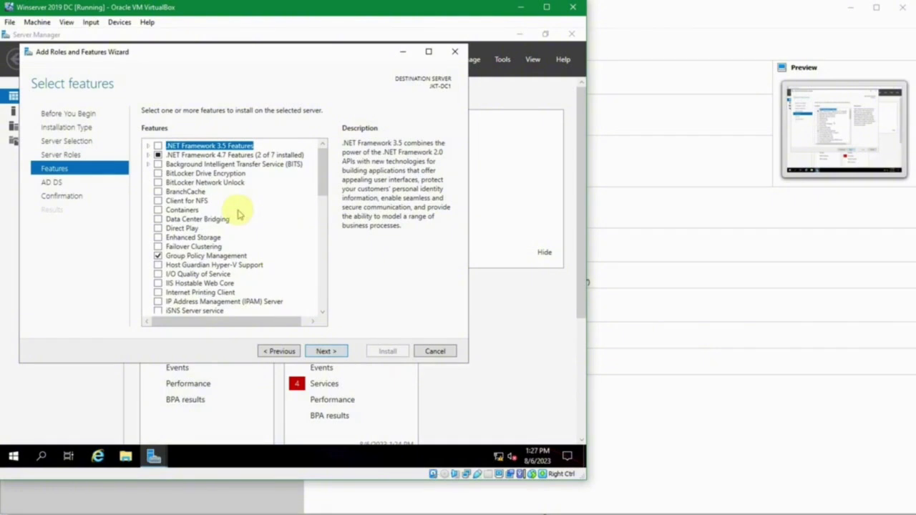
scroll(239, 214, "down", 1)
scroll(240, 213, "down", 2)
scroll(242, 212, "up", 1)
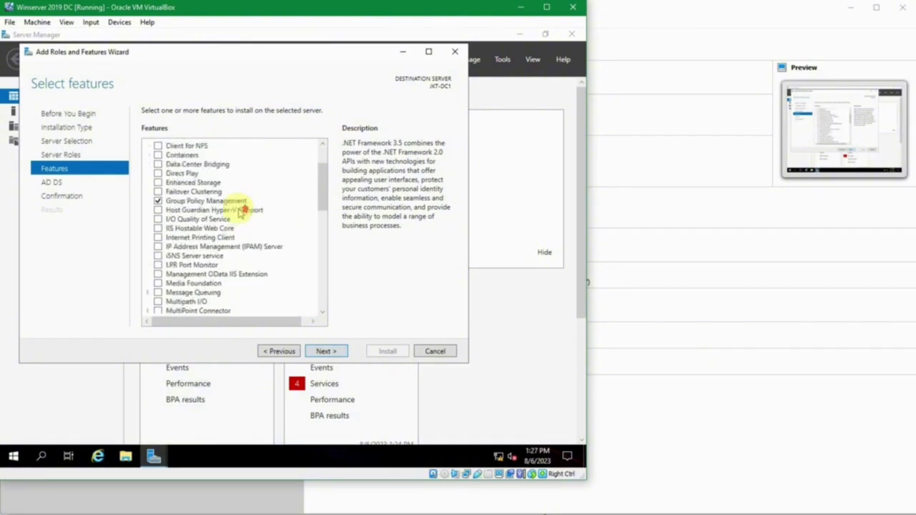
scroll(242, 210, "up", 2)
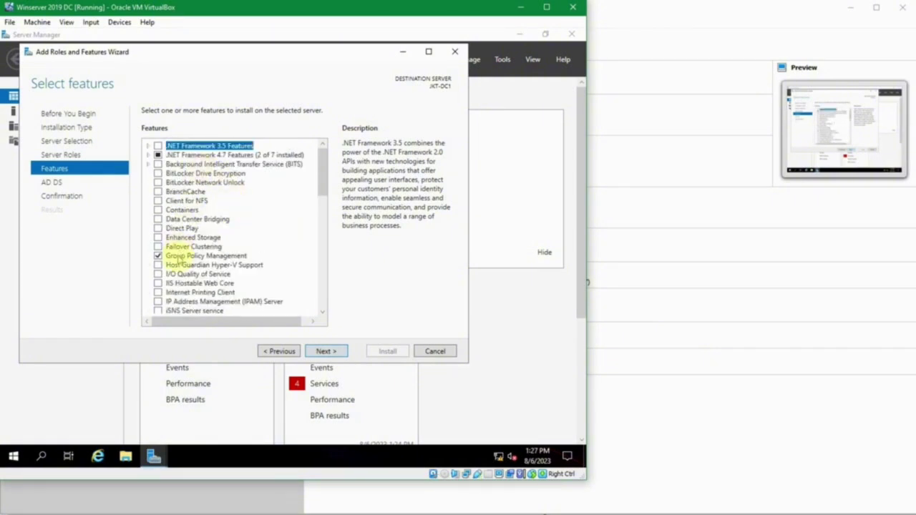
left_click(204, 256)
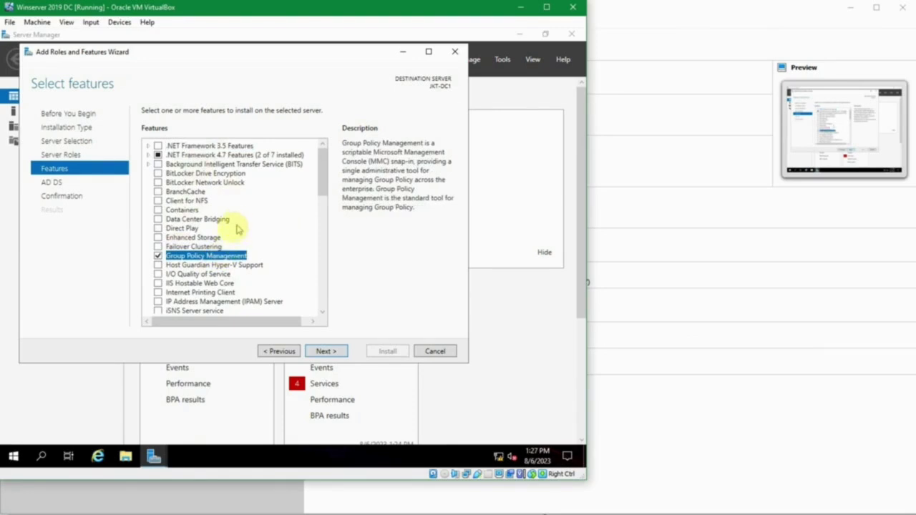
left_click(195, 283)
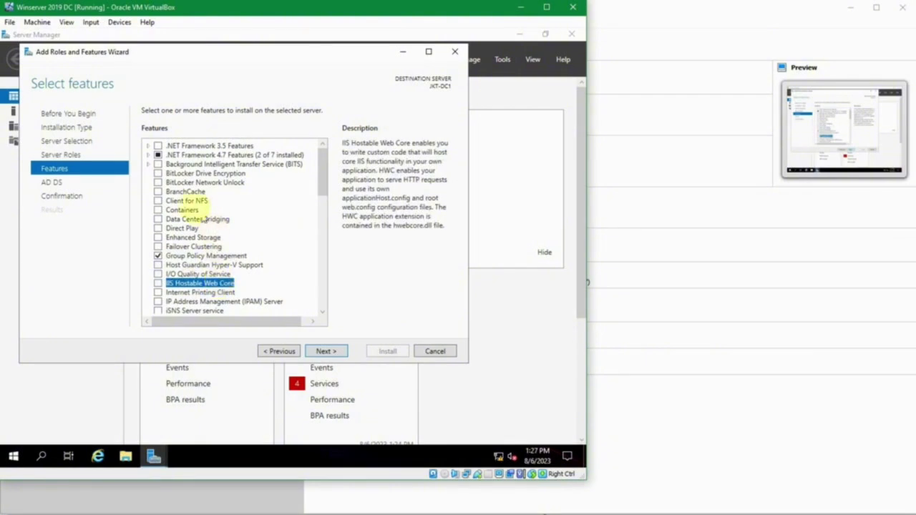
left_click(188, 183)
left_click(188, 175)
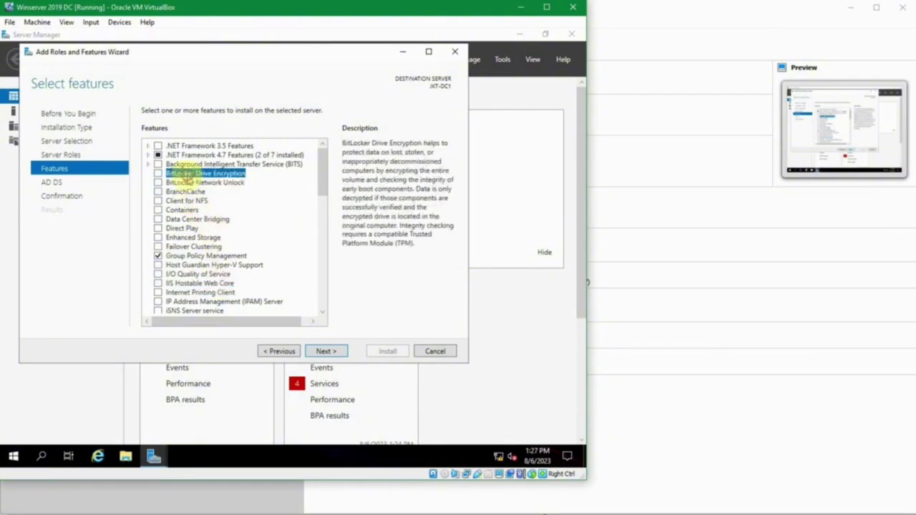
left_click(200, 165)
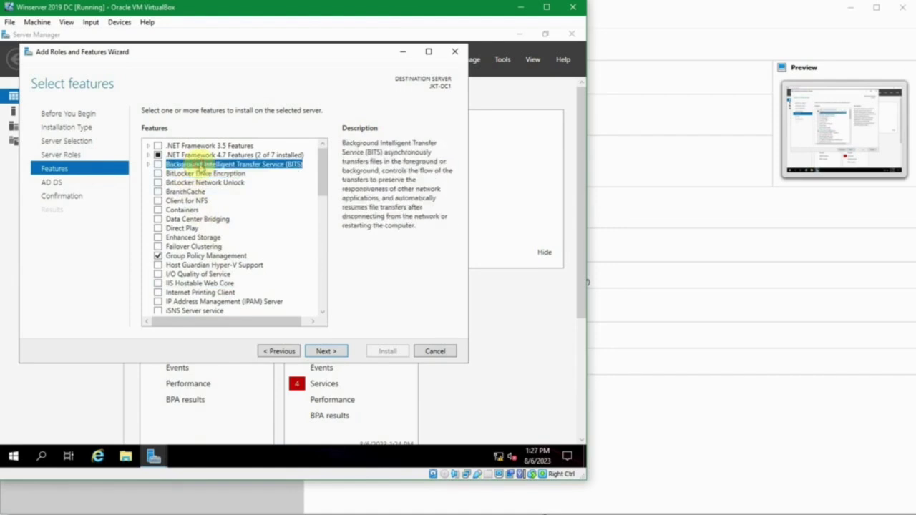
- Keep Group Policy Management selected and continue to the AD DS page
scroll(203, 226, "down", 6)
scroll(202, 229, "down", 5)
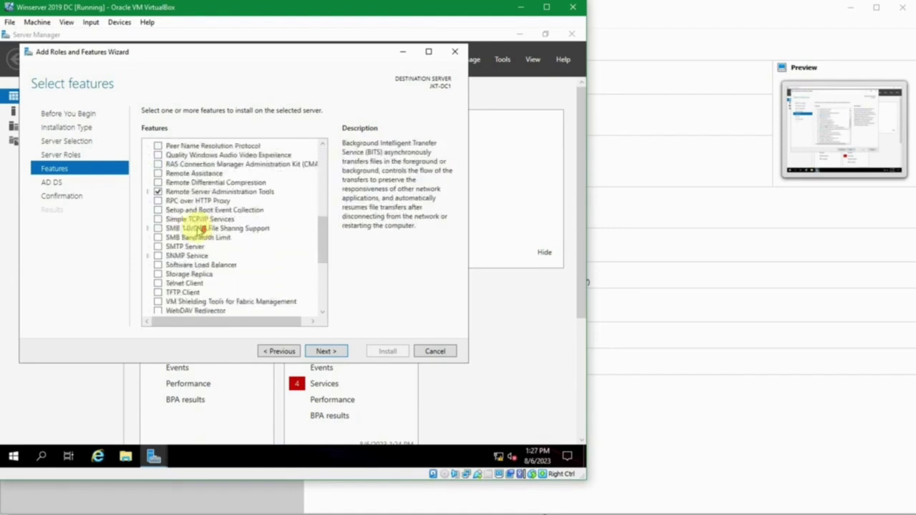
scroll(198, 230, "down", 4)
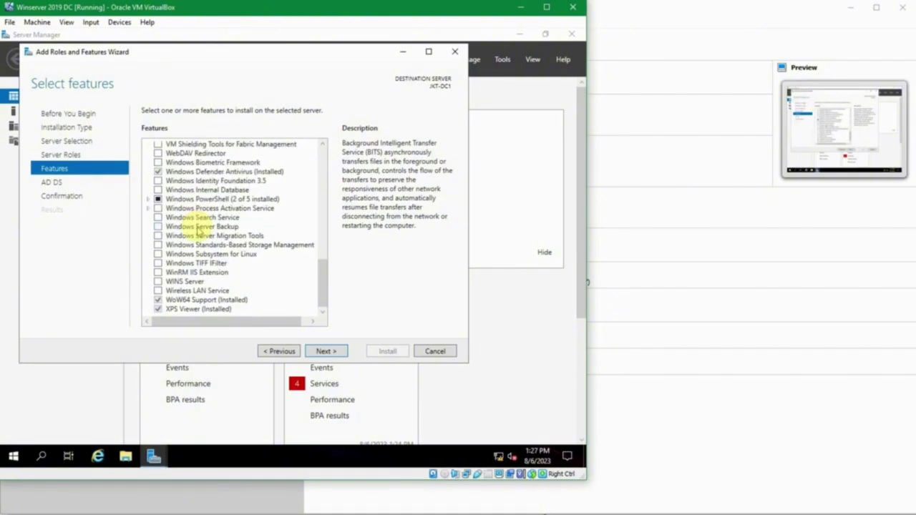
scroll(200, 229, "up", 15)
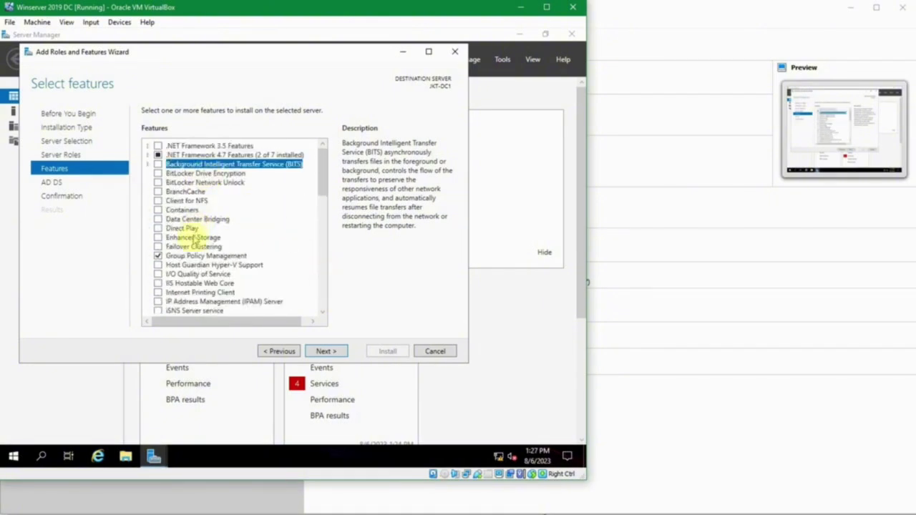
left_click(204, 255)
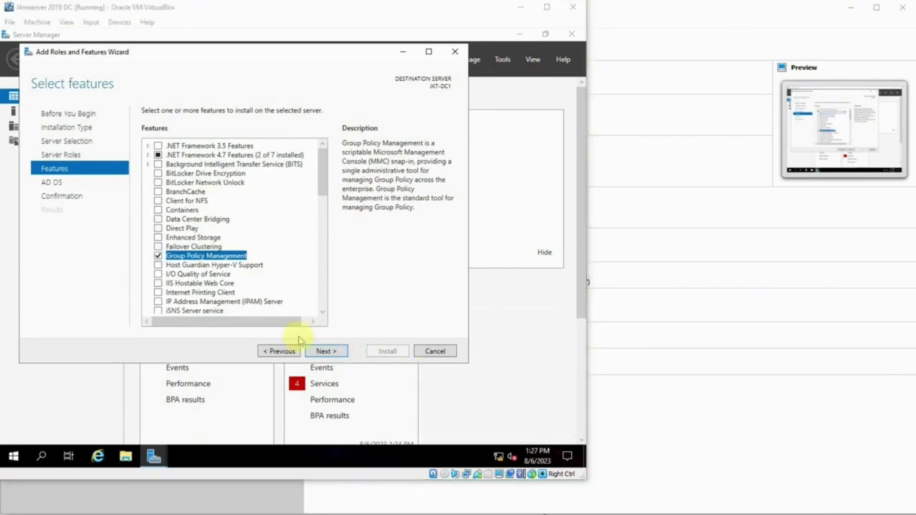
left_click(335, 351)
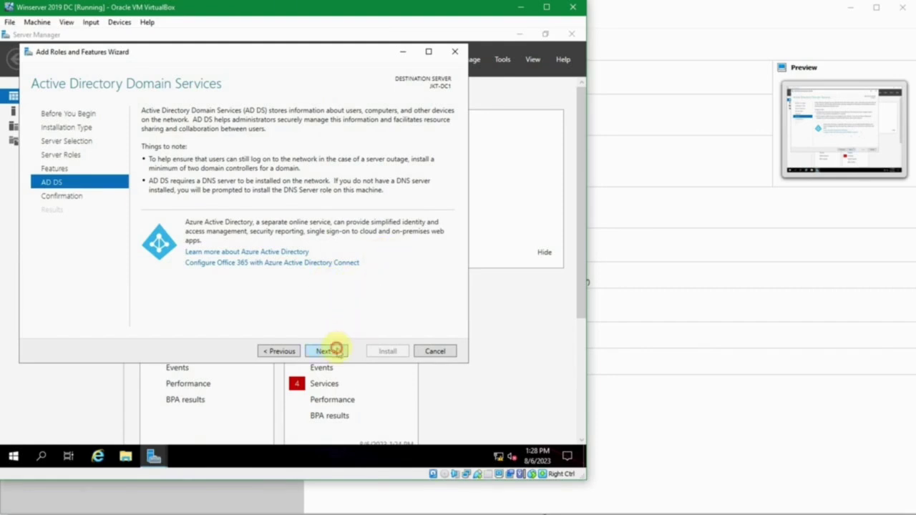
- Advance from the AD DS page to the Confirm installation selections summary
left_click(336, 350)
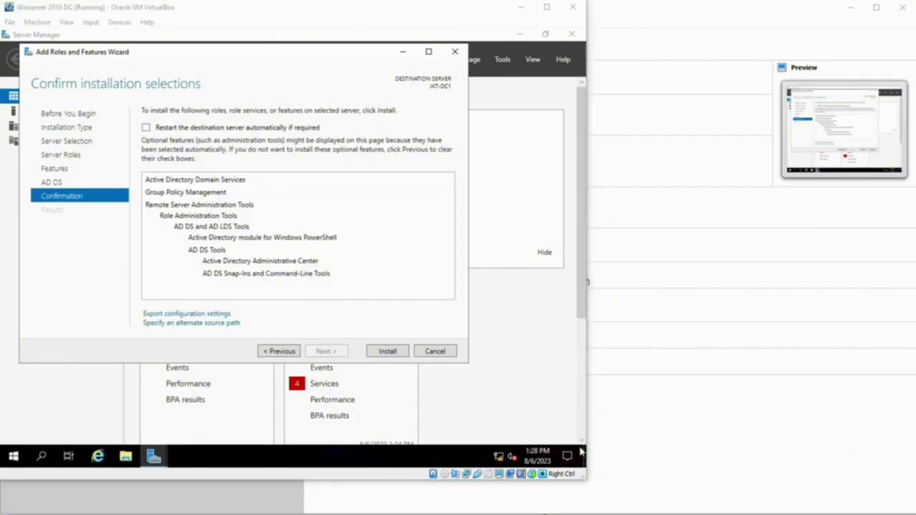
left_click(352, 301)
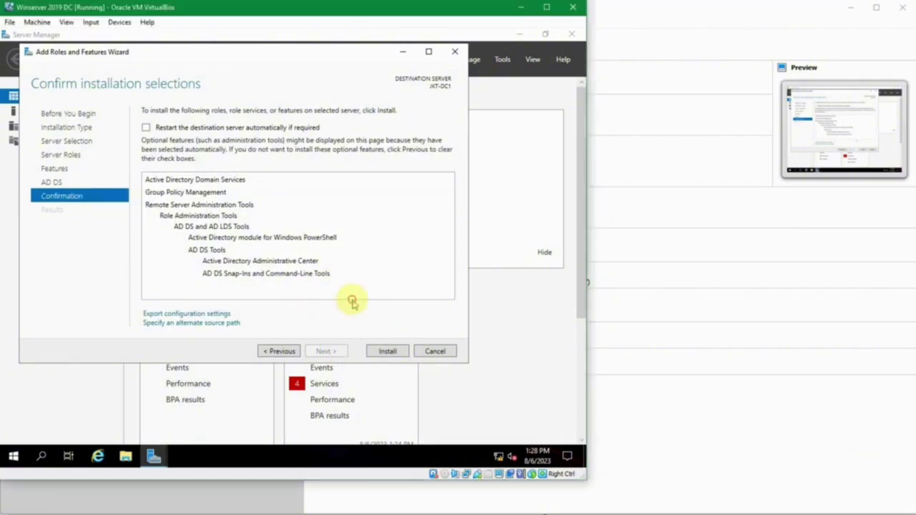
left_click(398, 231)
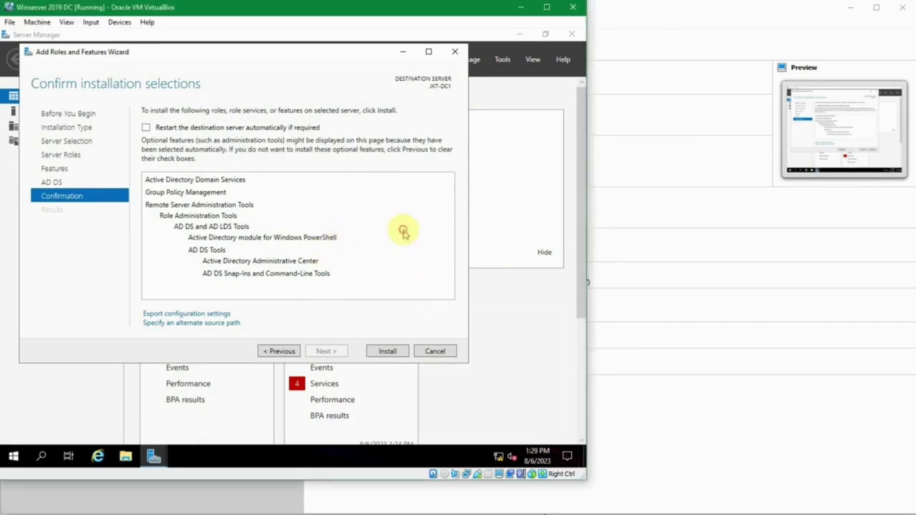
- Install AD DS with Group Policy Management, close the wizard on success, and open Notifications
left_click(387, 351)
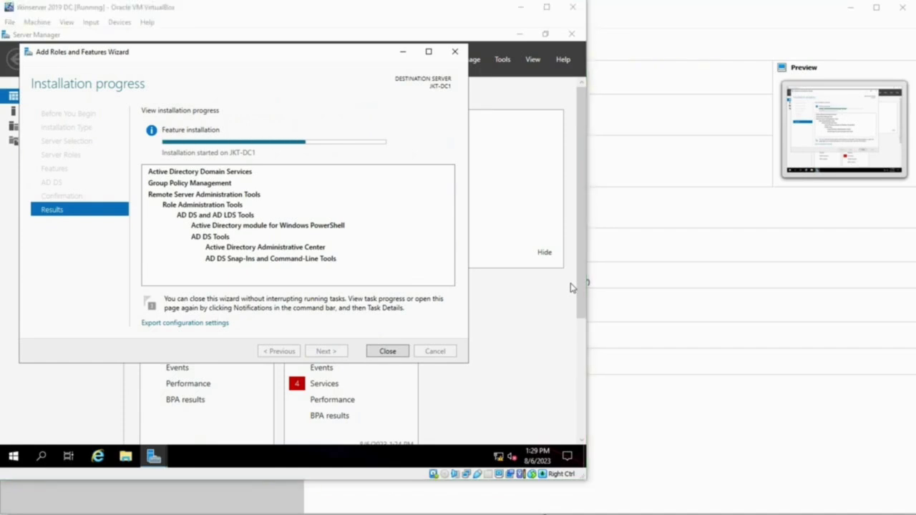
left_click(435, 266)
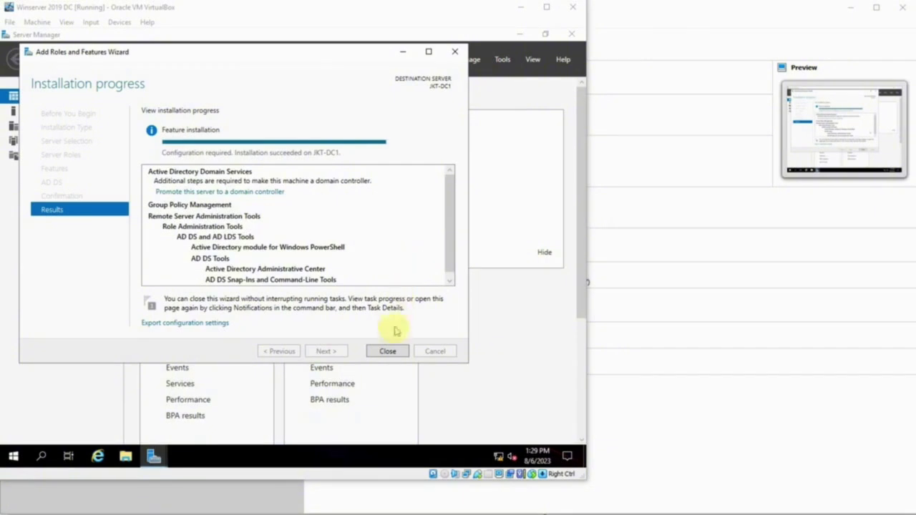
left_click(387, 350)
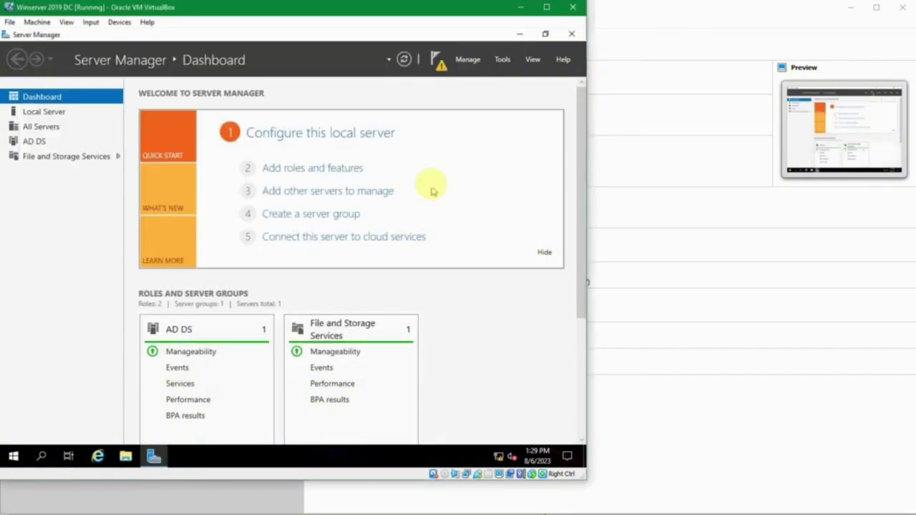
left_click(441, 67)
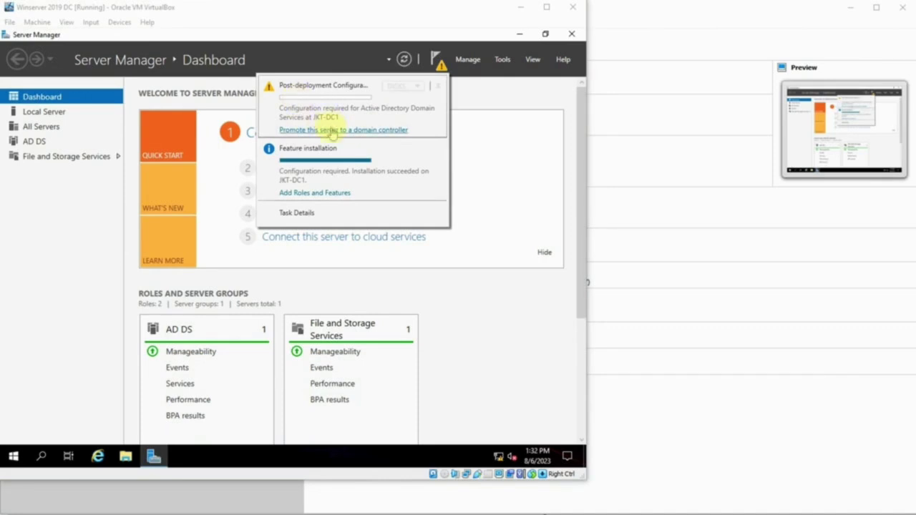
- Start promoting the server to a domain controller and choose Add a new forest
left_click(330, 129)
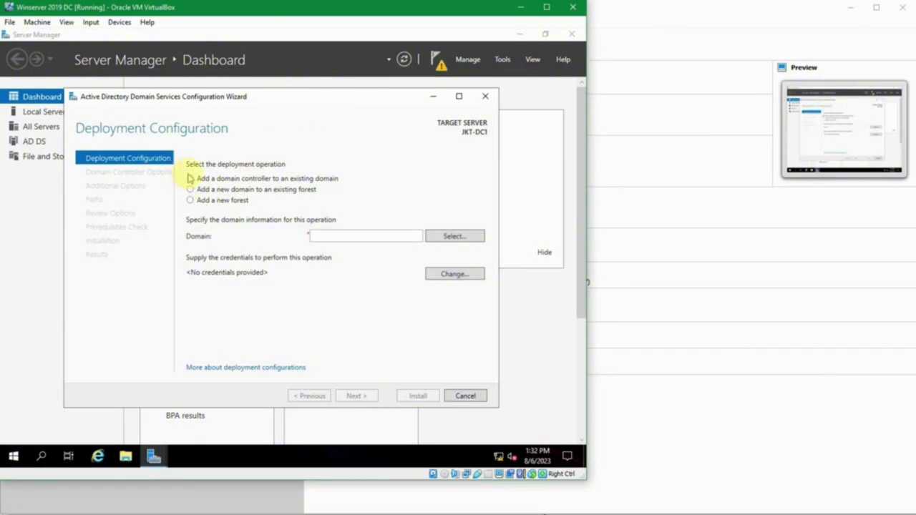
left_click(189, 177)
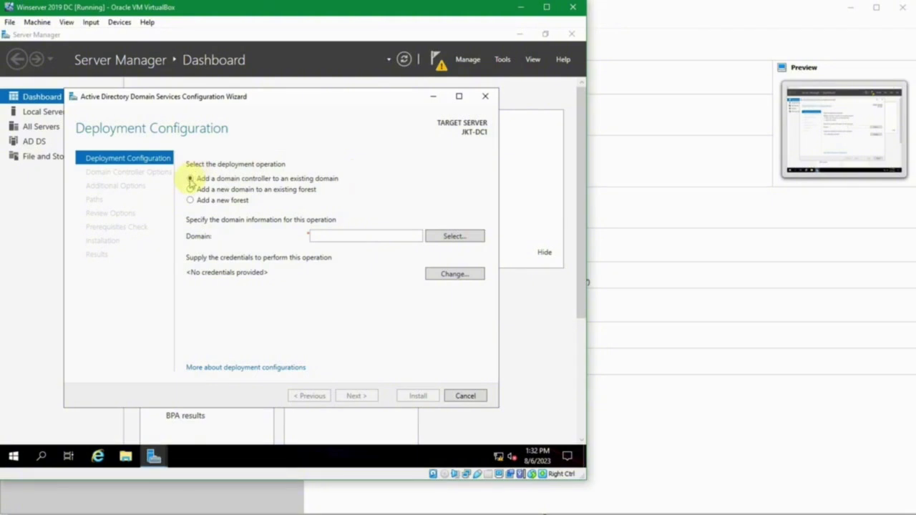
left_click(190, 189)
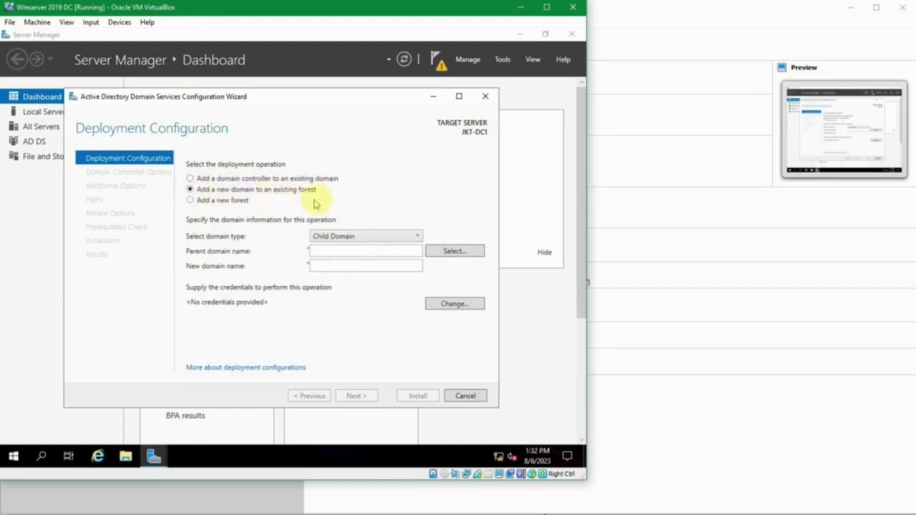
left_click(190, 202)
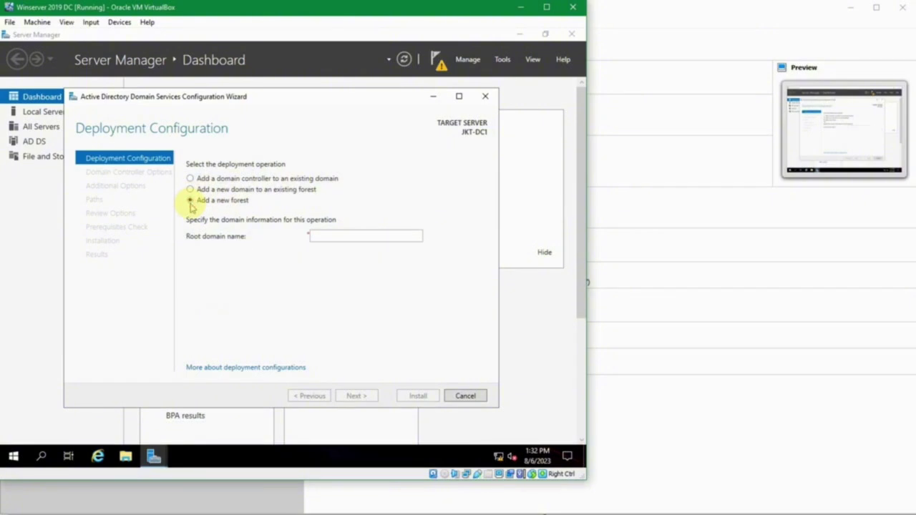
- Enter 'sukasuka' as the root domain name, checking the domain details in passes.txt
left_click(327, 236)
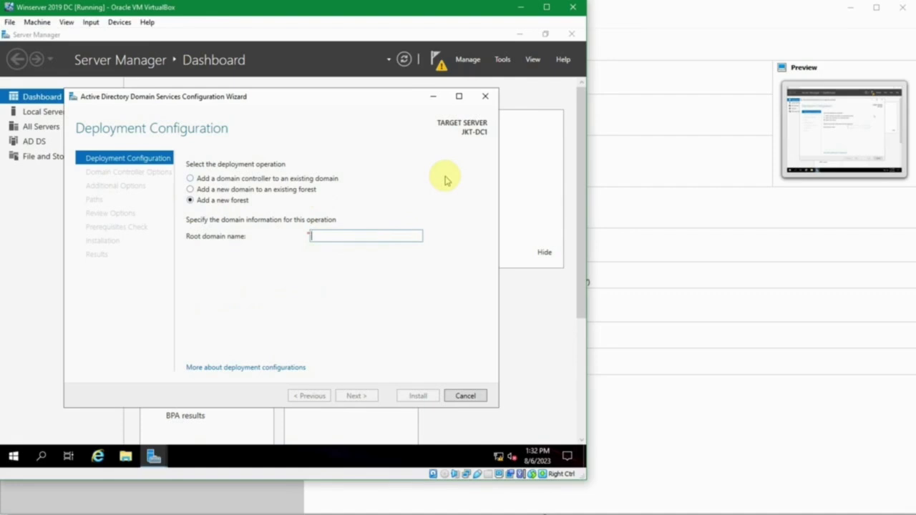
type("sukasuka.com")
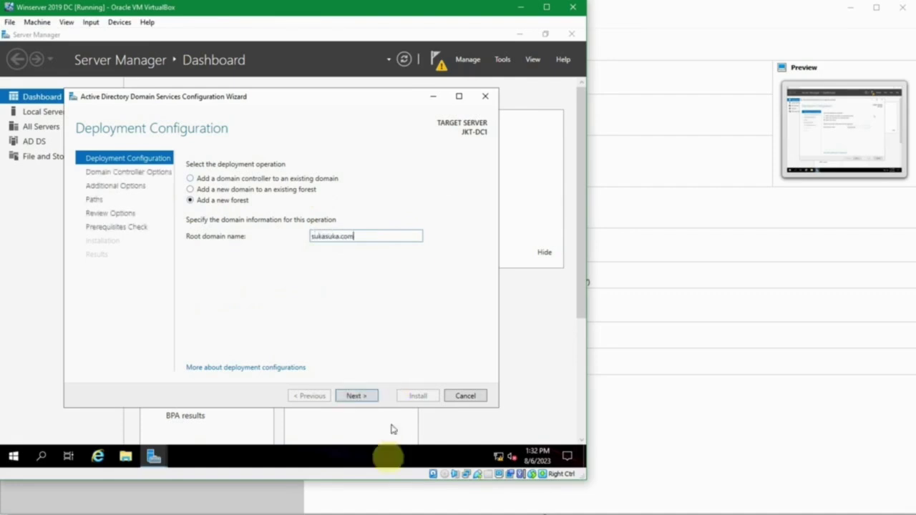
mouse_move(380, 507)
left_click(409, 480)
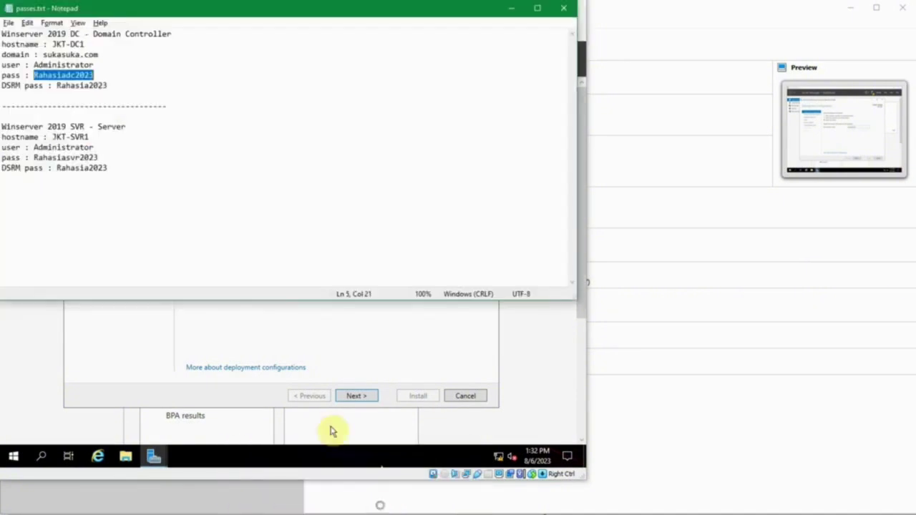
left_click(122, 55)
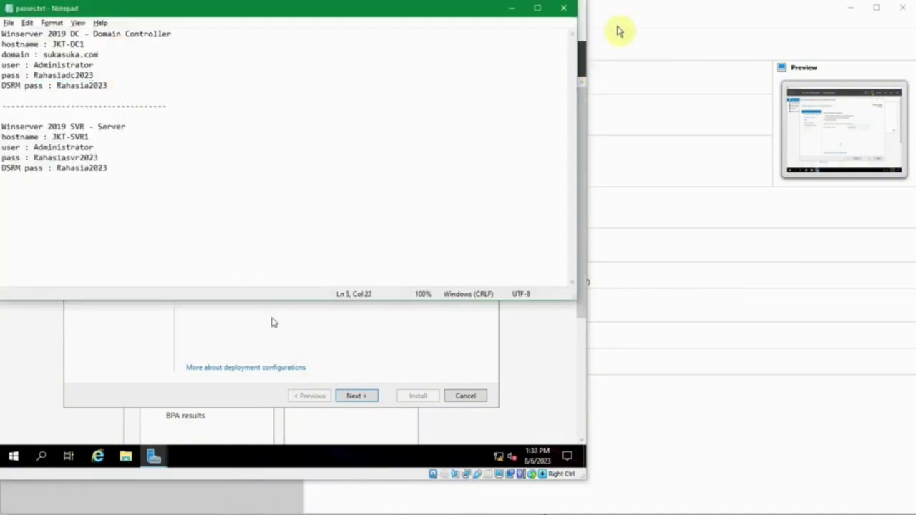
left_click(510, 8)
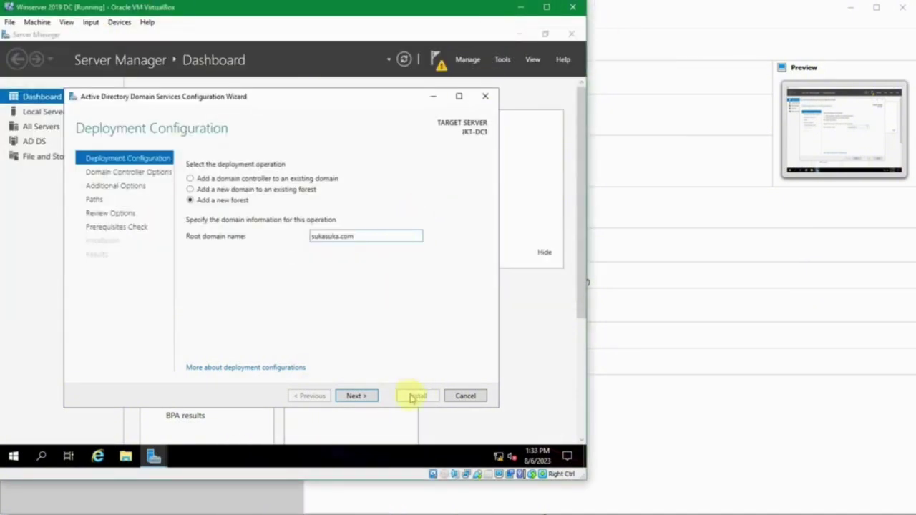
- Go to Domain Controller Options and keep the forest functional level at Windows Server 2016
left_click(358, 395)
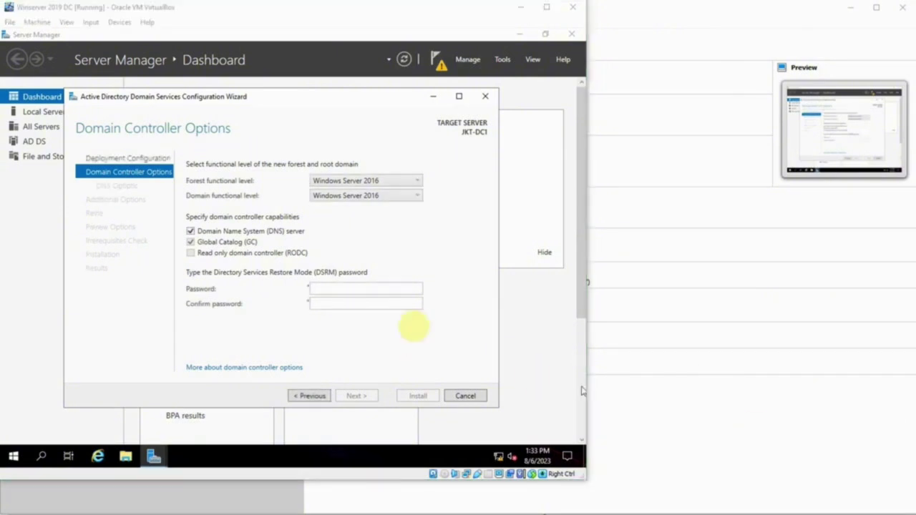
left_click(258, 175)
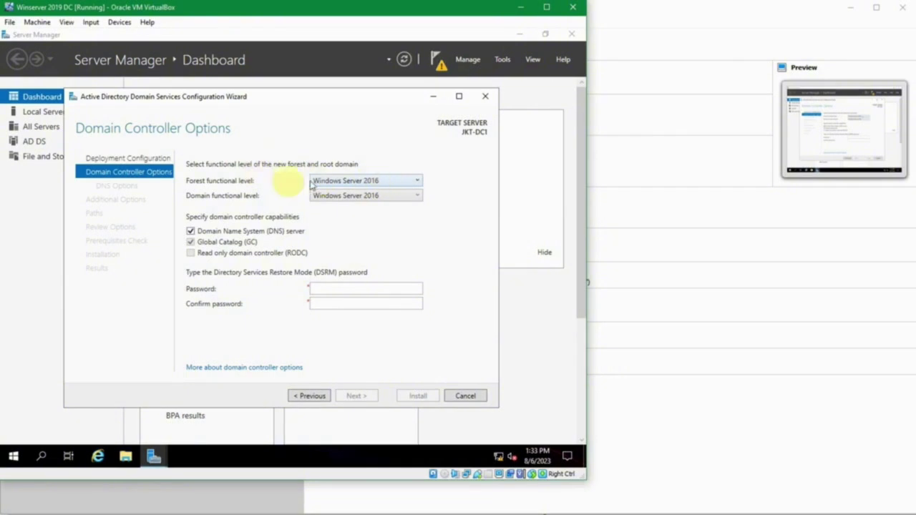
left_click(388, 186)
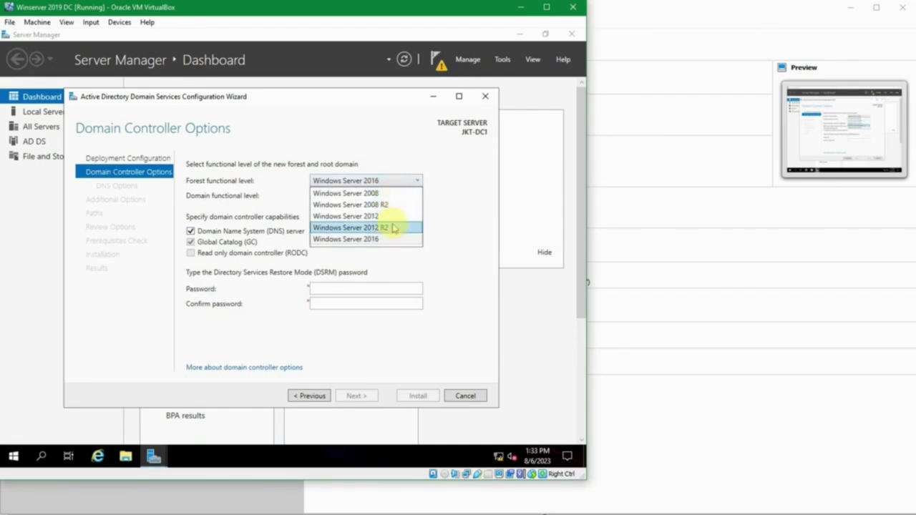
left_click(449, 178)
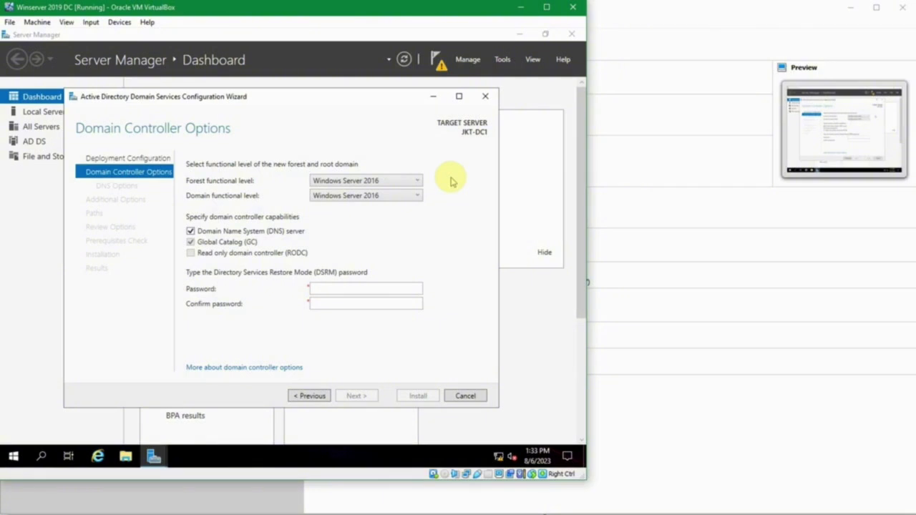
left_click(418, 181)
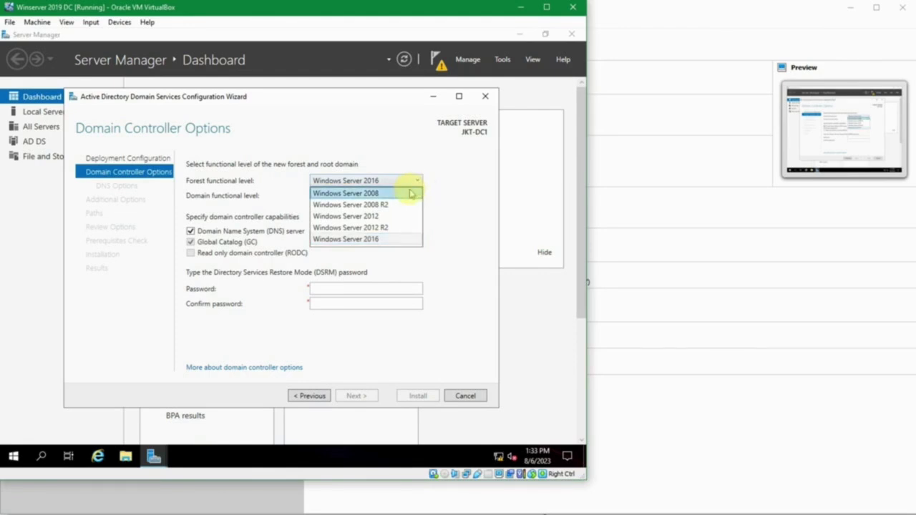
left_click(456, 182)
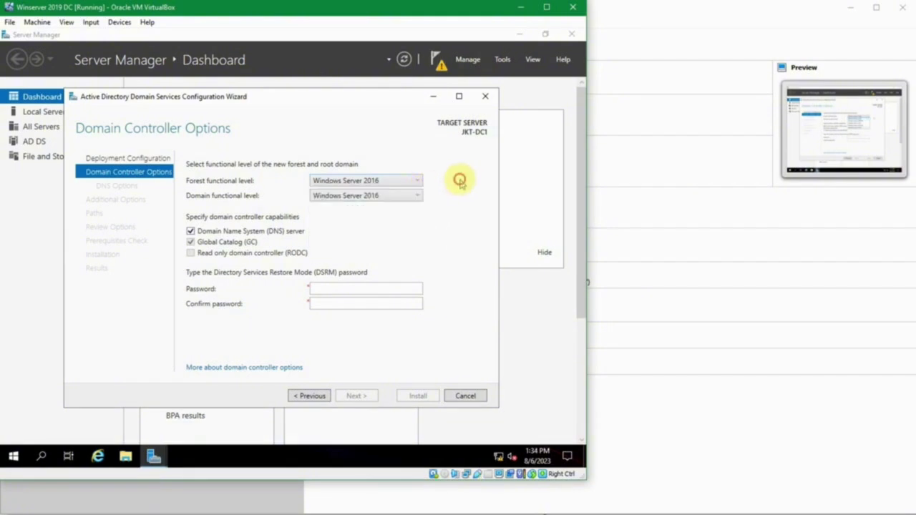
left_click(402, 184)
left_click(390, 240)
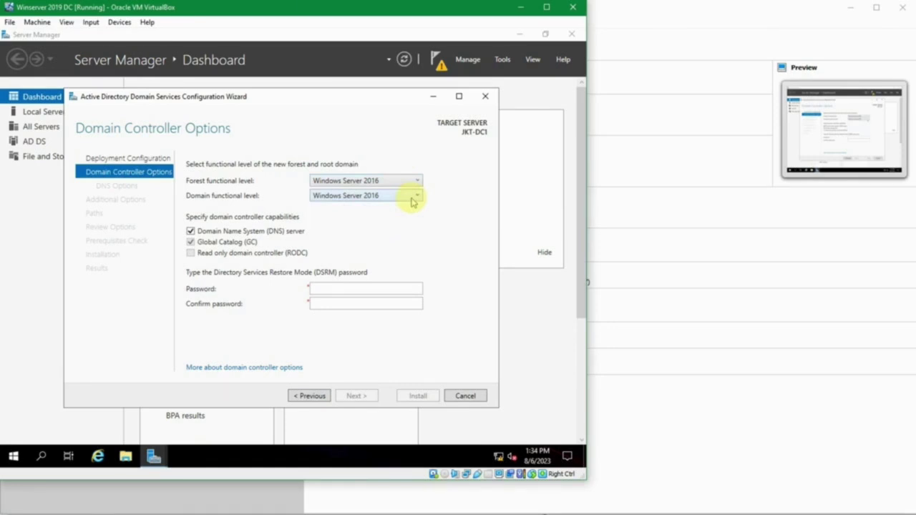
- Keep the domain functional level at Windows Server 2016 and move to the DSRM password field
left_click(413, 202)
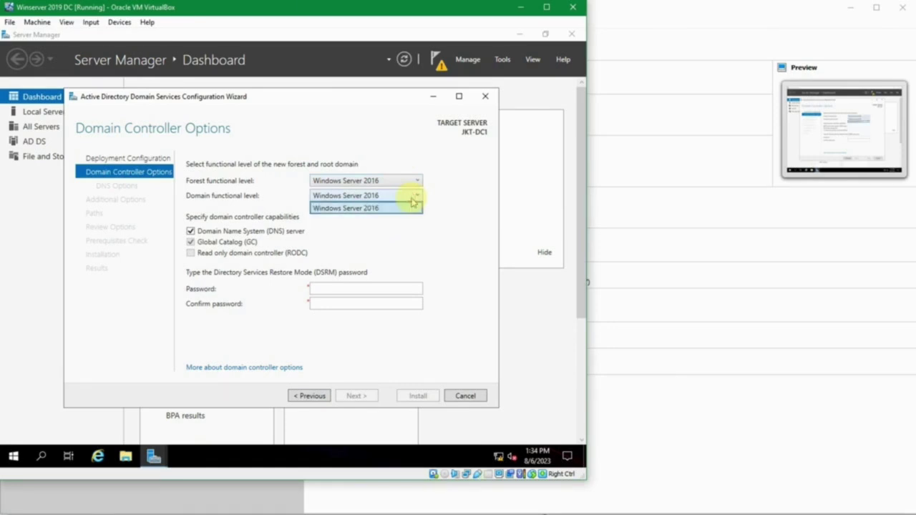
left_click(412, 207)
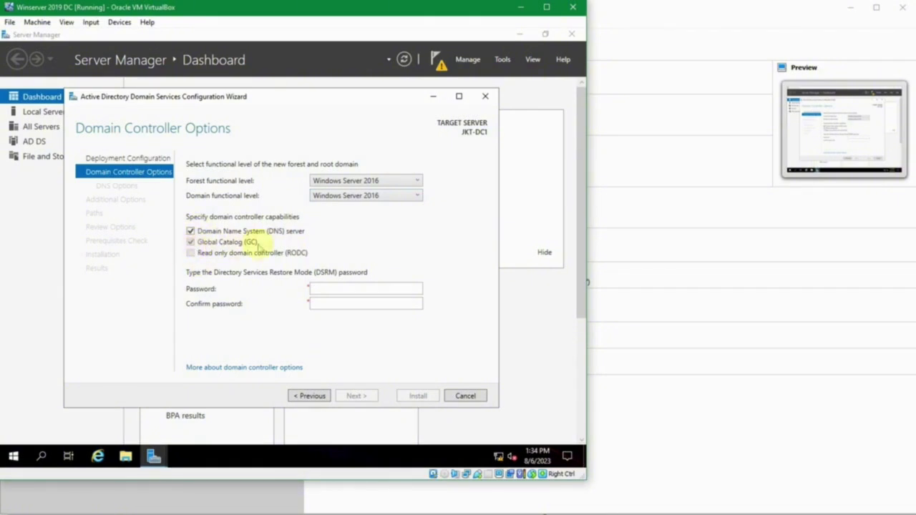
left_click(324, 290)
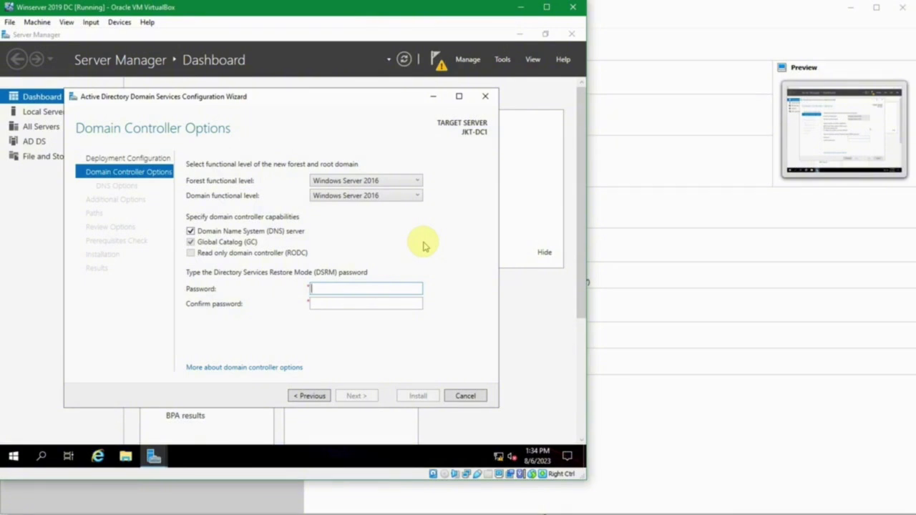
- Find and select the DSRM password in passes.txt, then minimize Notepad
left_click(403, 477)
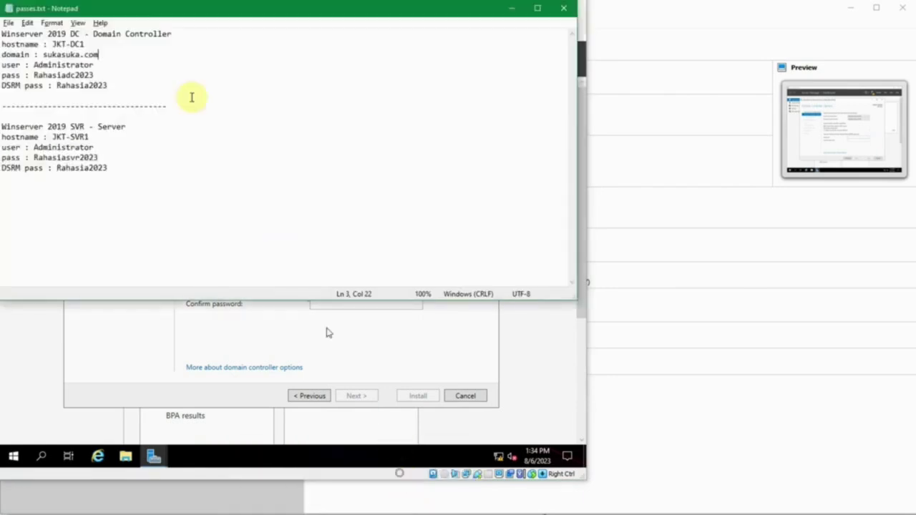
left_click(70, 85)
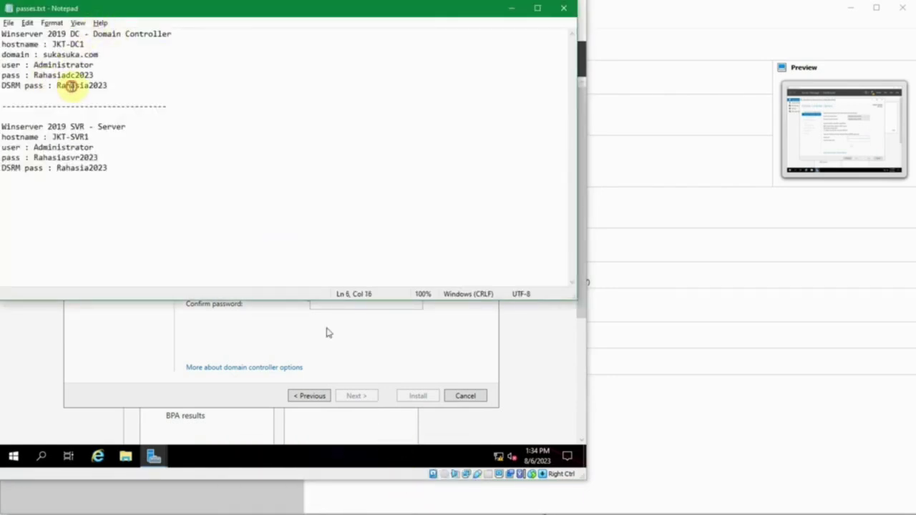
double_click(106, 86)
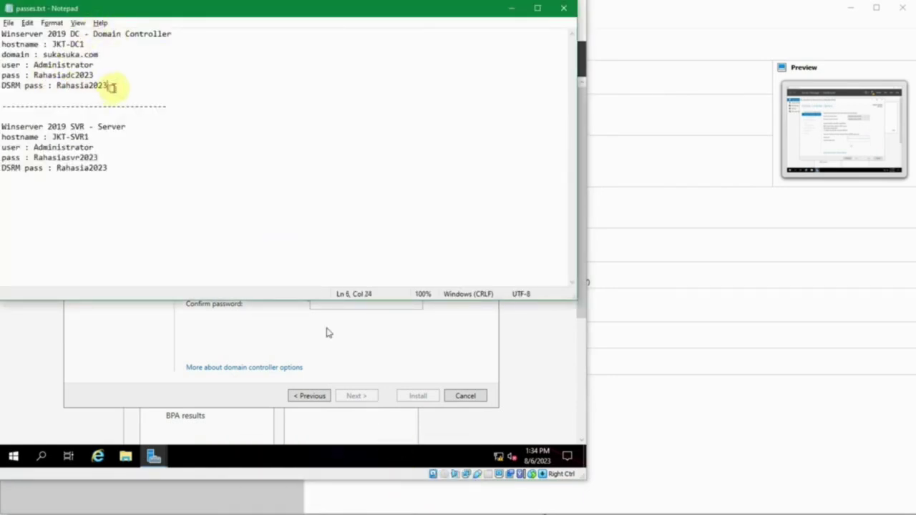
left_click(511, 9)
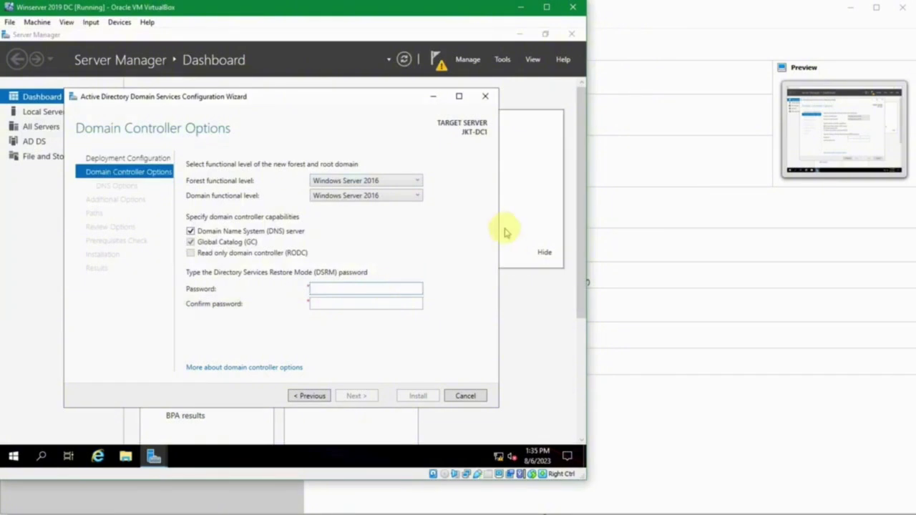
- Enter the DSRM password in both Password and Confirm password, then advance to DNS Options
key("Tab")
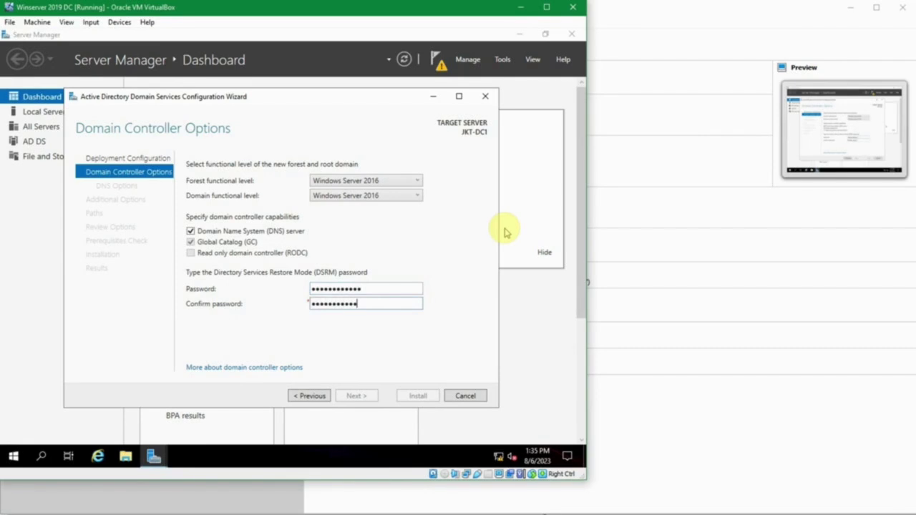
left_click(405, 285)
key("ctrl+a")
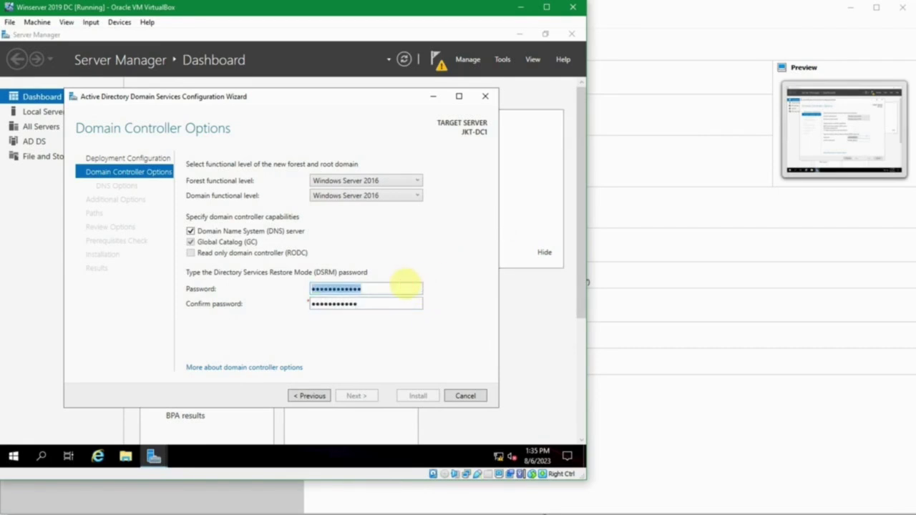
type("••••••••••••")
key("Tab")
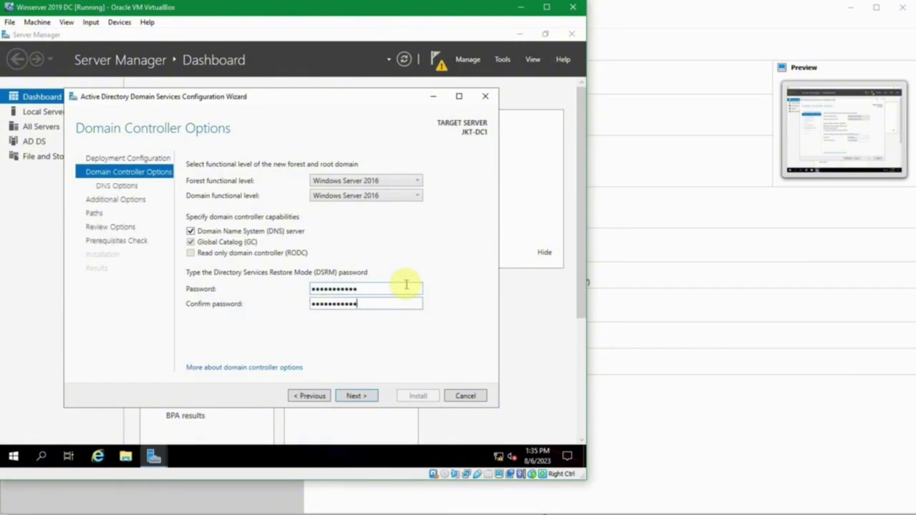
key("ctrl+a")
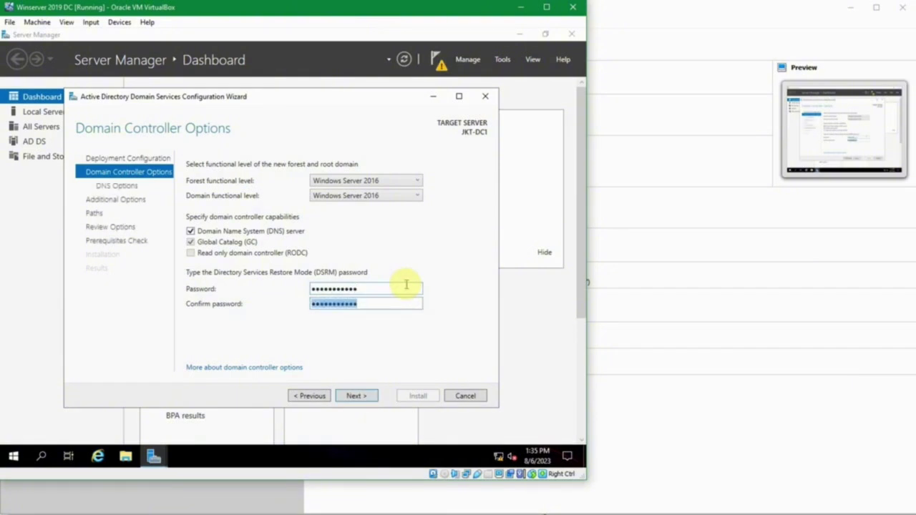
type("••••••••••••")
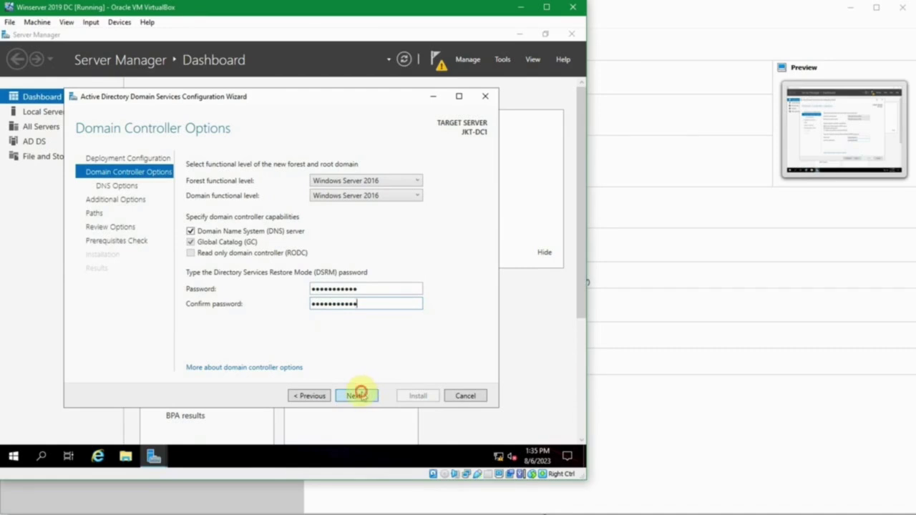
left_click(358, 396)
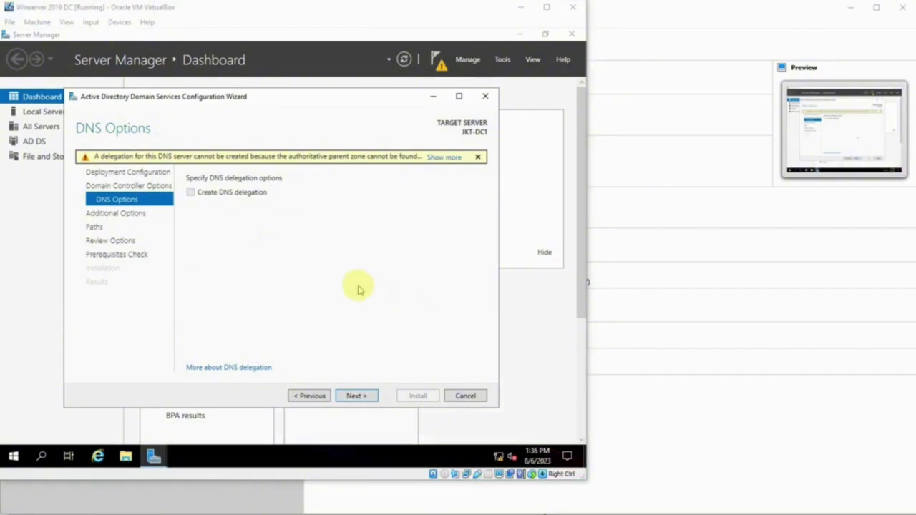
- Leave Create DNS delegation unchecked and proceed to Additional Options
left_click(358, 287)
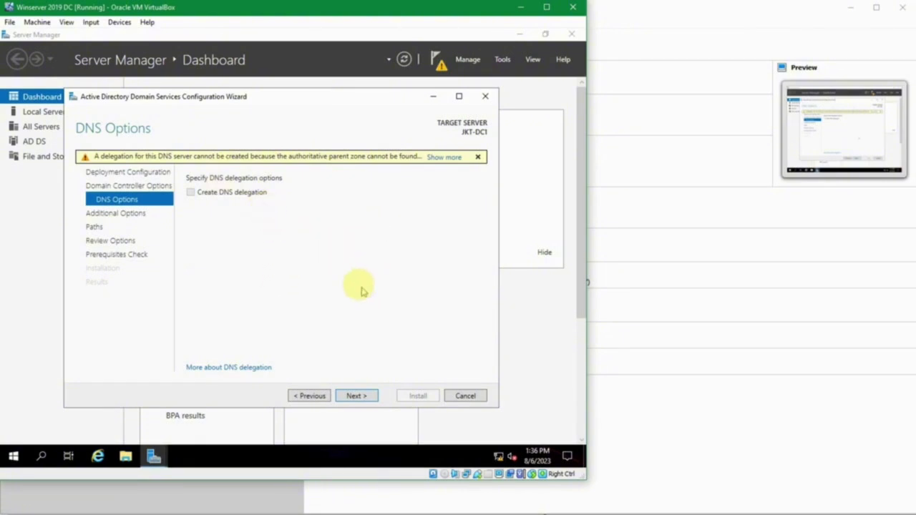
left_click(352, 395)
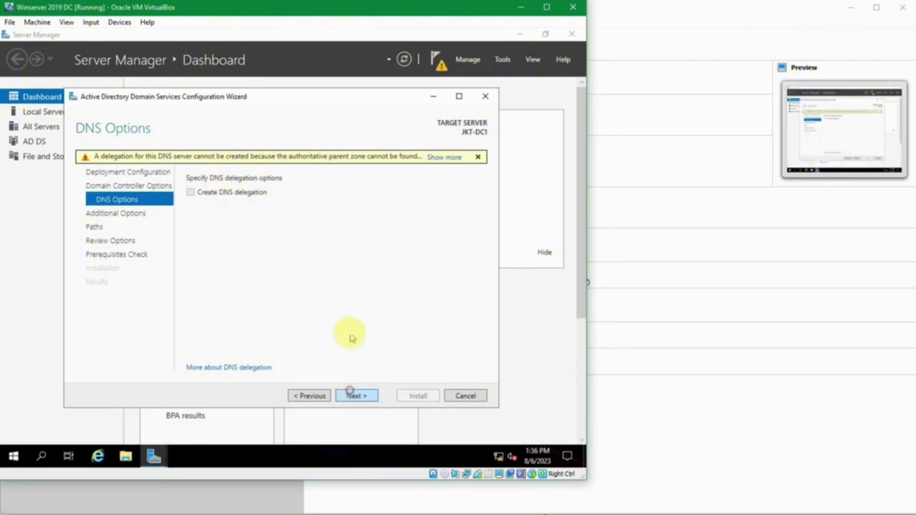
left_click(357, 396)
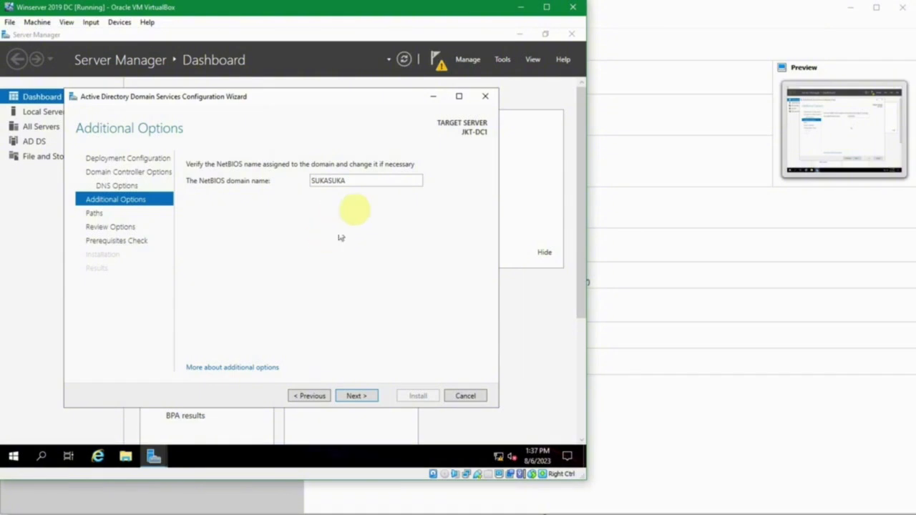
- Accept the NetBIOS domain name SUKASUKA and proceed to Paths
double_click(373, 179)
left_click(369, 177)
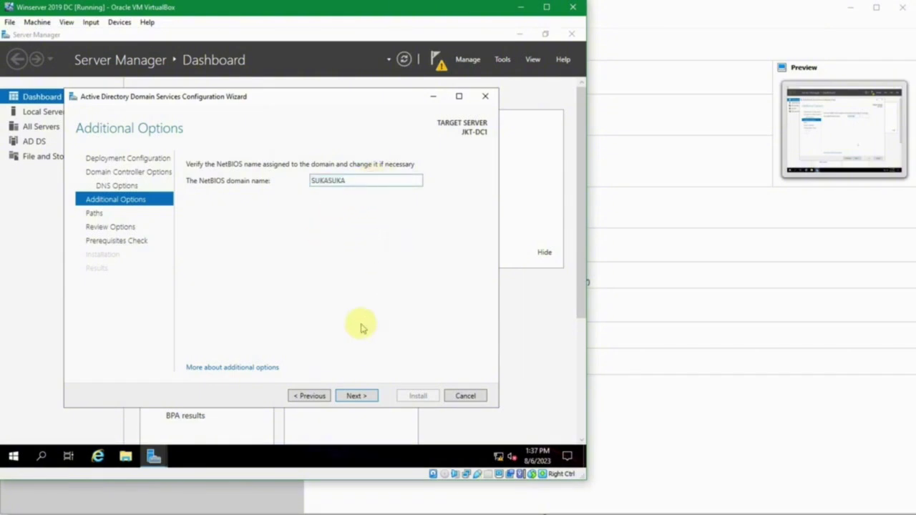
left_click(352, 396)
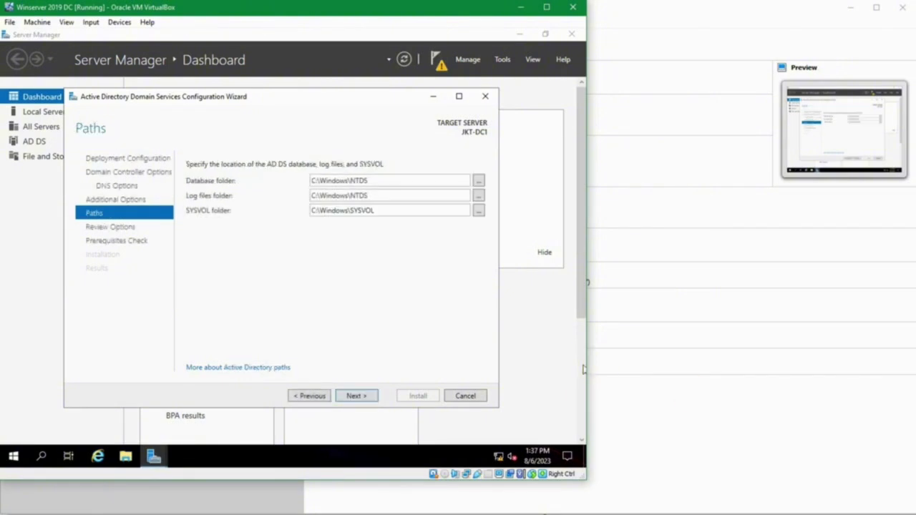
- Keep the default folders: C:\Windows\NTDS for database and logs, C:\Windows\SYSVOL for SYSVOL
triple_click(391, 184)
left_click(392, 185)
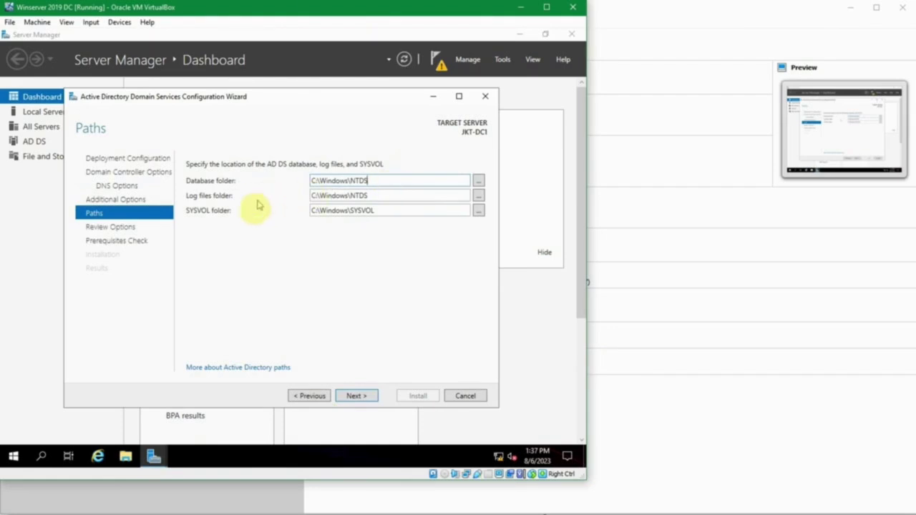
left_click(478, 178)
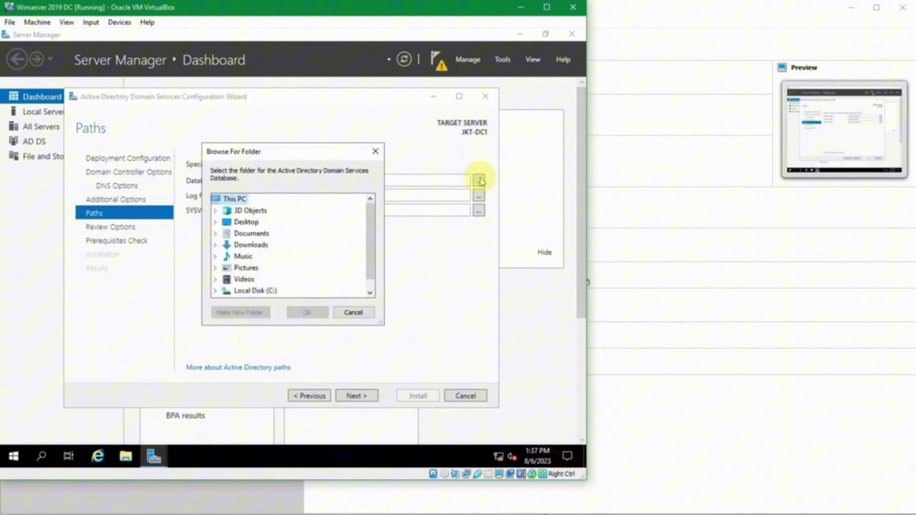
left_click(352, 312)
triple_click(393, 180)
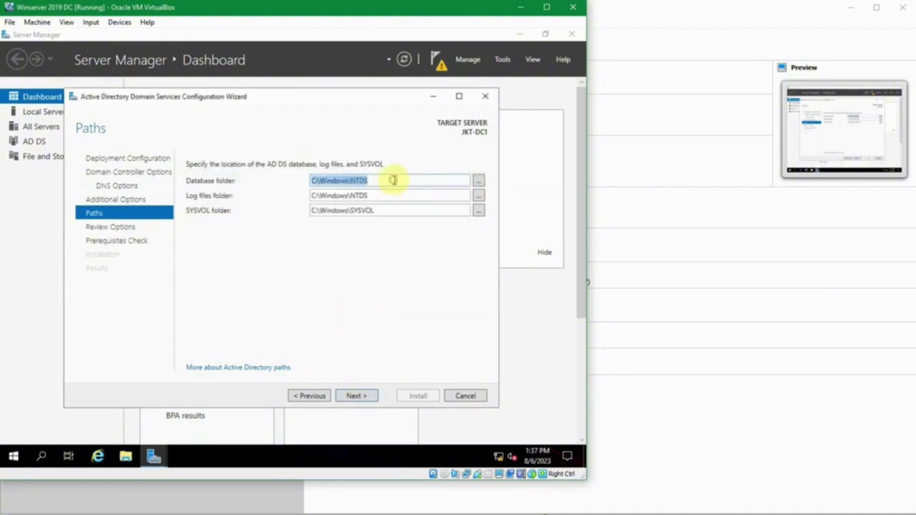
left_click(394, 180)
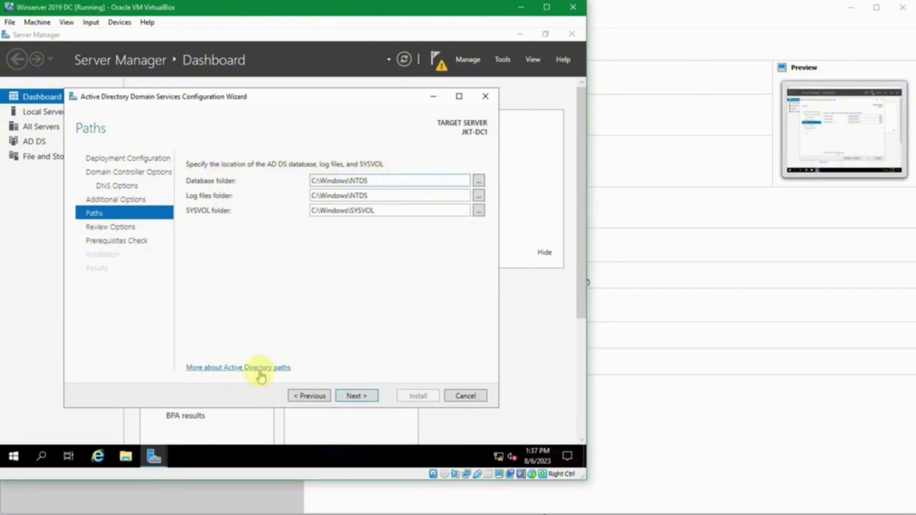
- Review the chosen options summary, including the global catalog setting
left_click(354, 395)
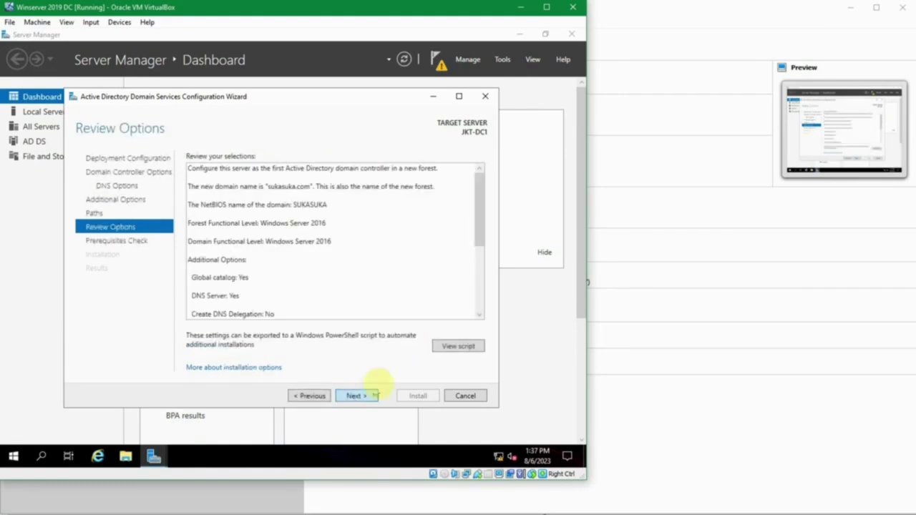
left_click_drag(479, 231, 462, 198)
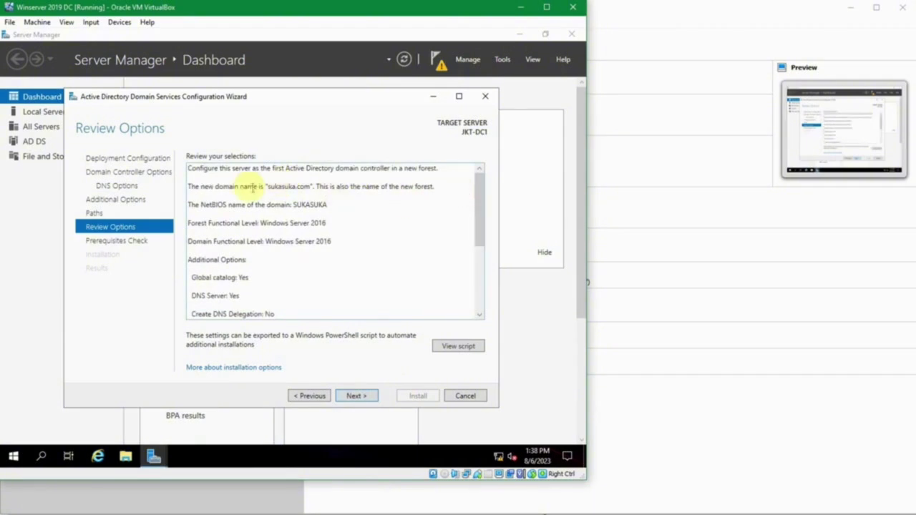
key("ctrl+a")
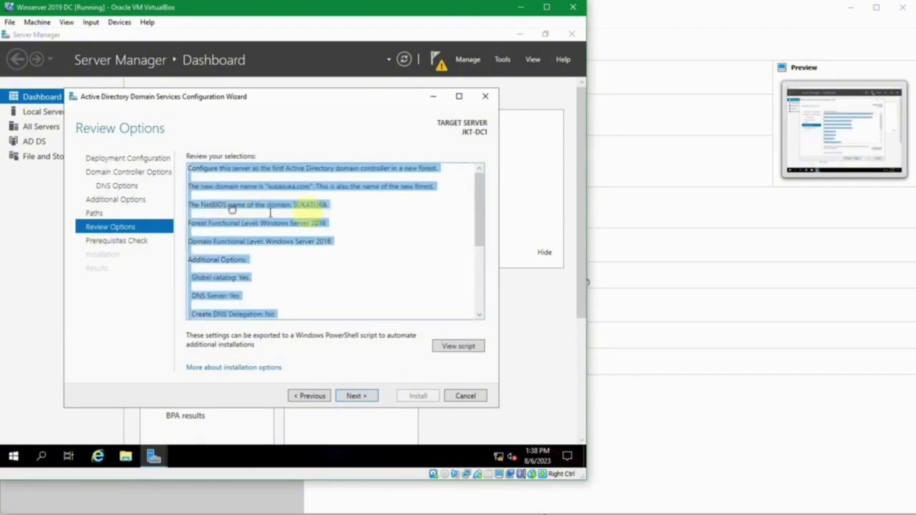
left_click(329, 204)
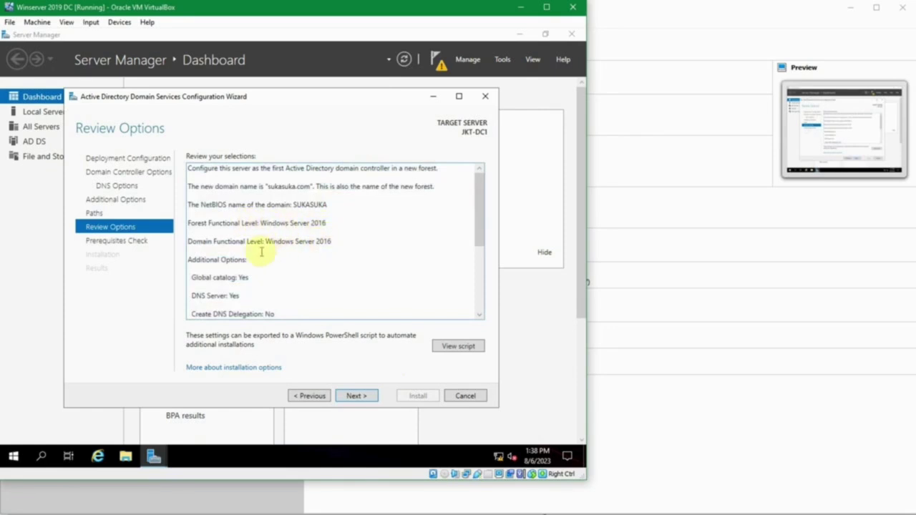
scroll(262, 249, "down", 1)
left_click_drag(225, 223, 239, 242)
scroll(315, 261, "down", 1)
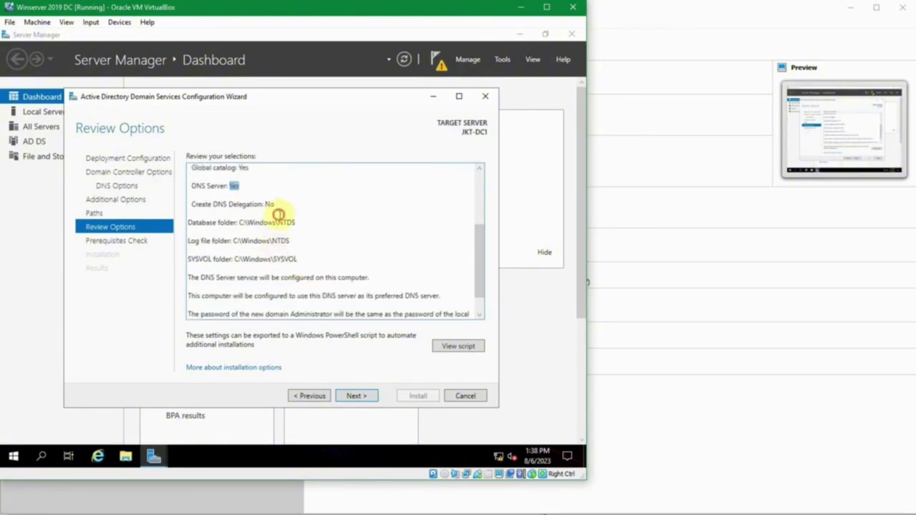
scroll(329, 240, "down", 1)
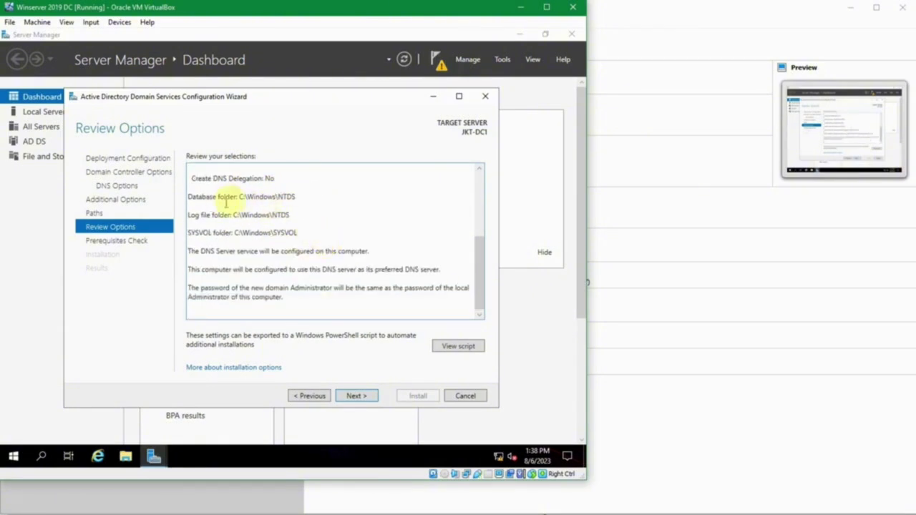
- View the generated PowerShell deployment script and close it
left_click(460, 347)
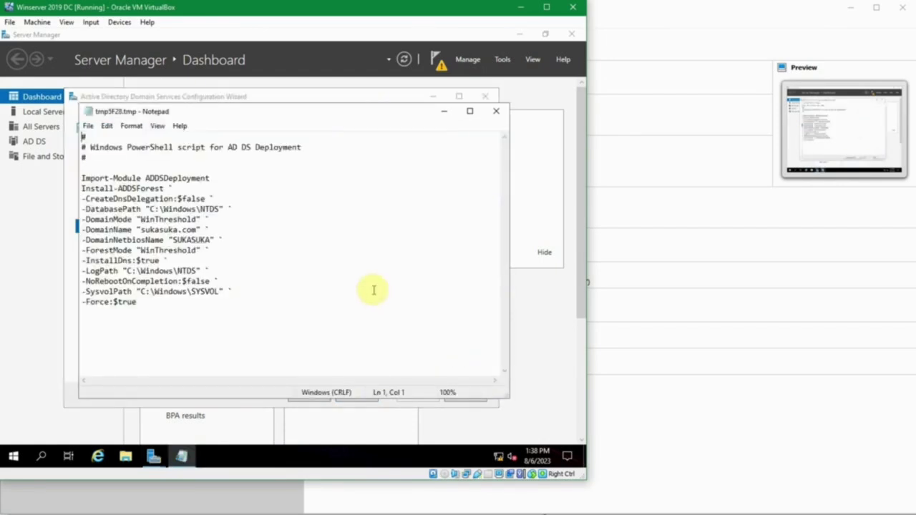
left_click(330, 318)
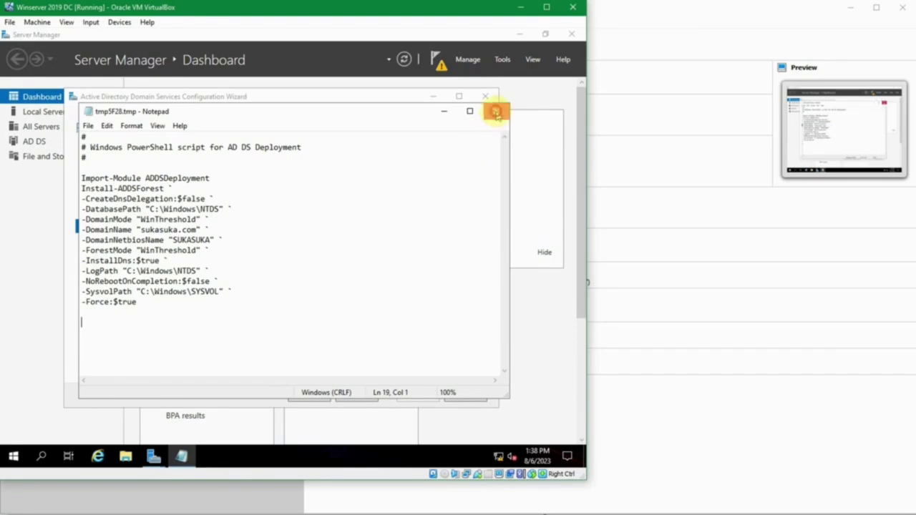
left_click(493, 112)
- Run the prerequisites check and review the DNS delegation warning and all-checks-passed result
left_click(358, 396)
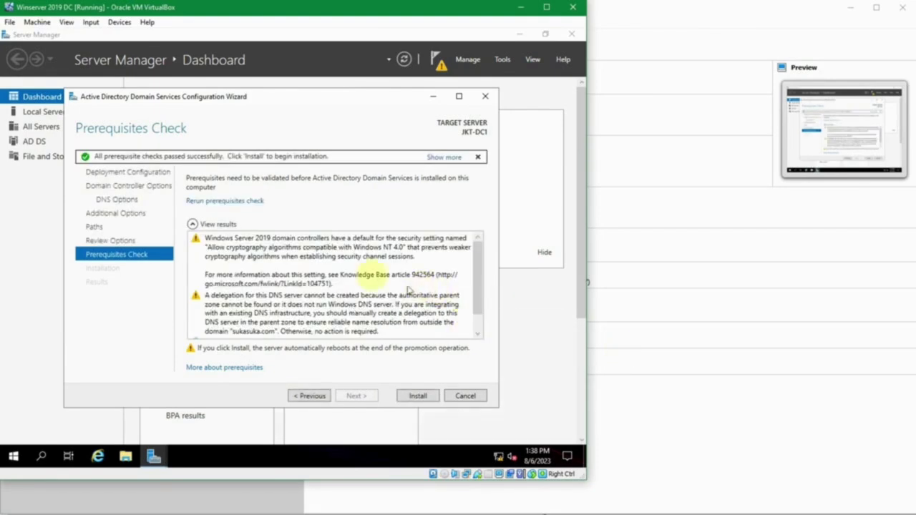
left_click(362, 263)
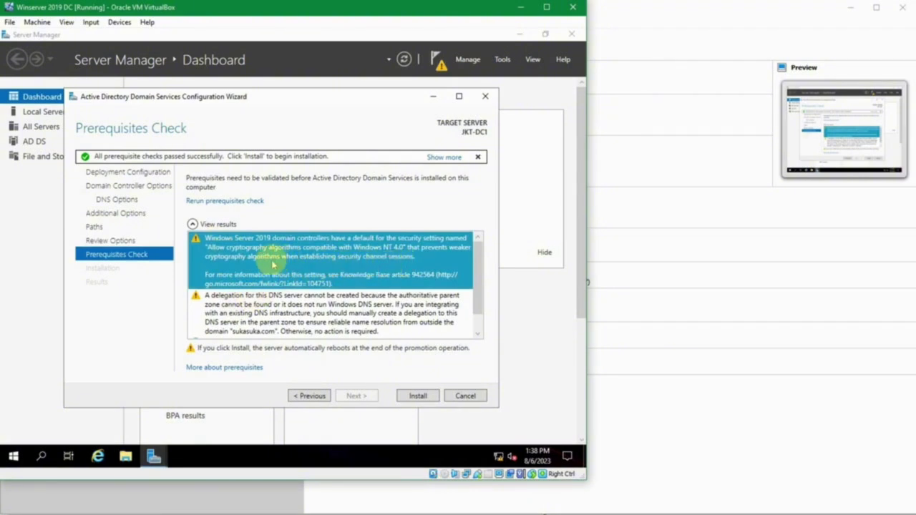
scroll(323, 272, "down", 1)
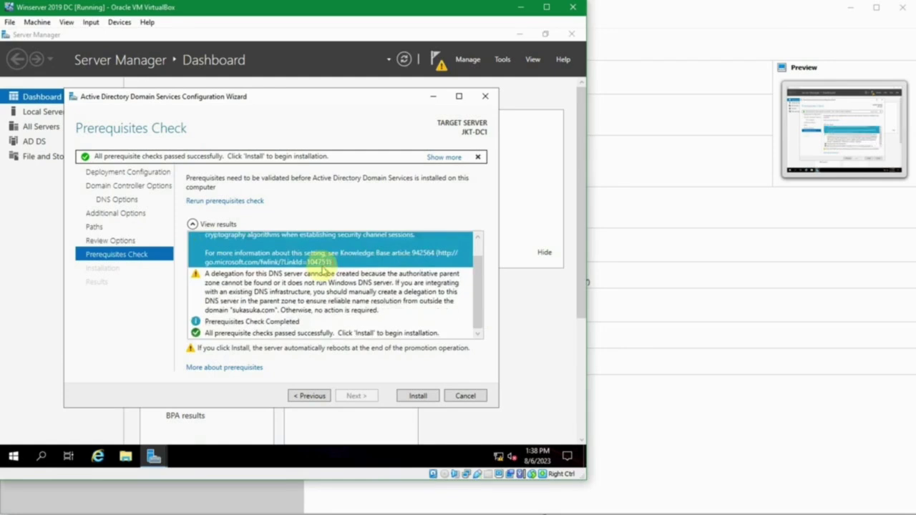
left_click(323, 276)
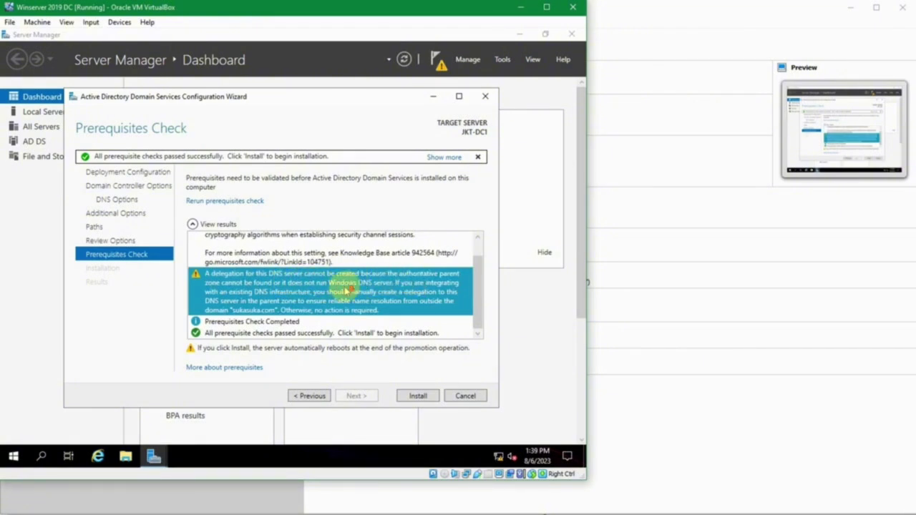
left_click(300, 334)
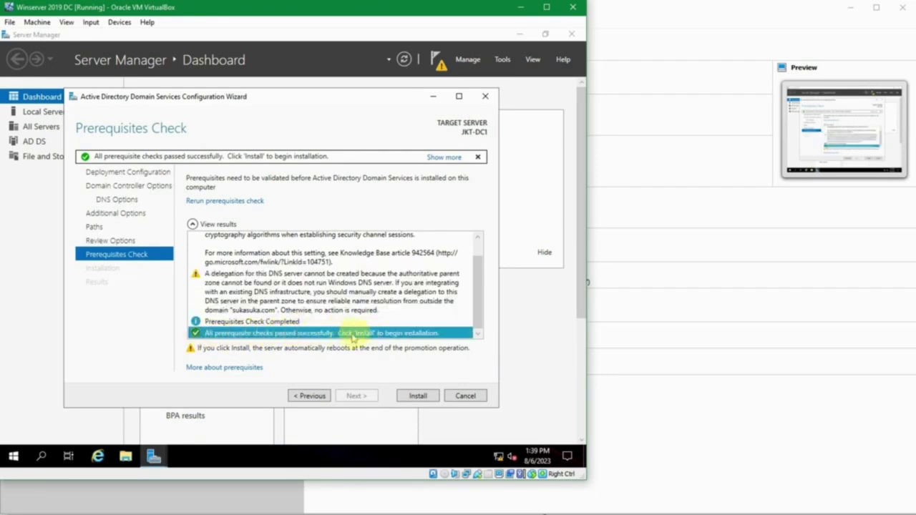
- Install AD DS, dismiss the sign-out notice, and wait for the reboot to the lock screen
left_click(413, 396)
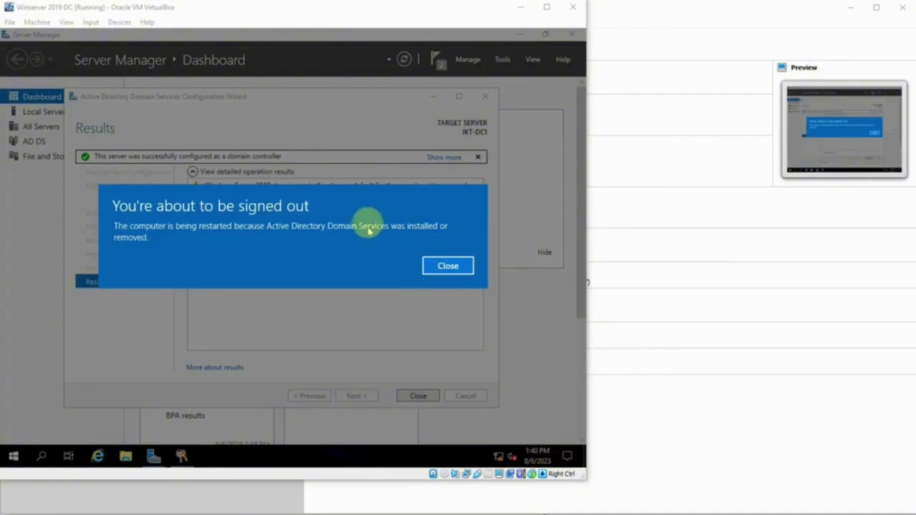
left_click(446, 268)
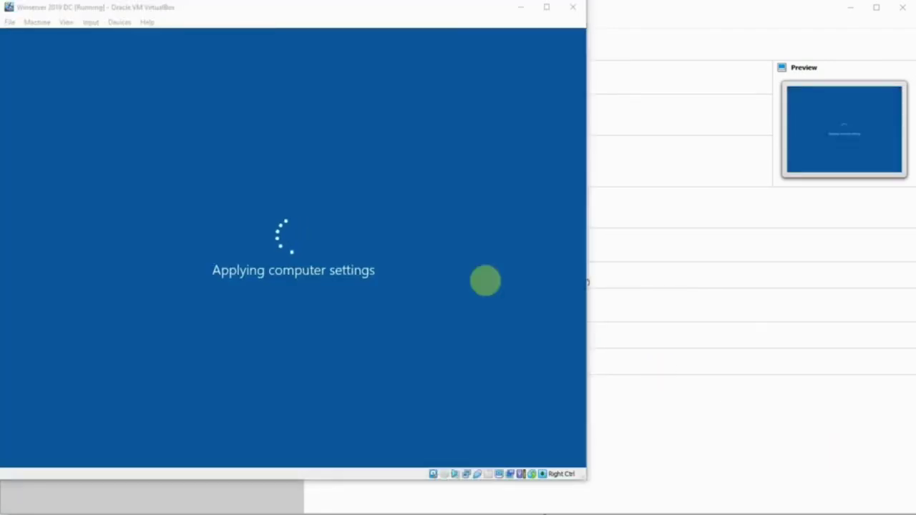
left_click(393, 34)
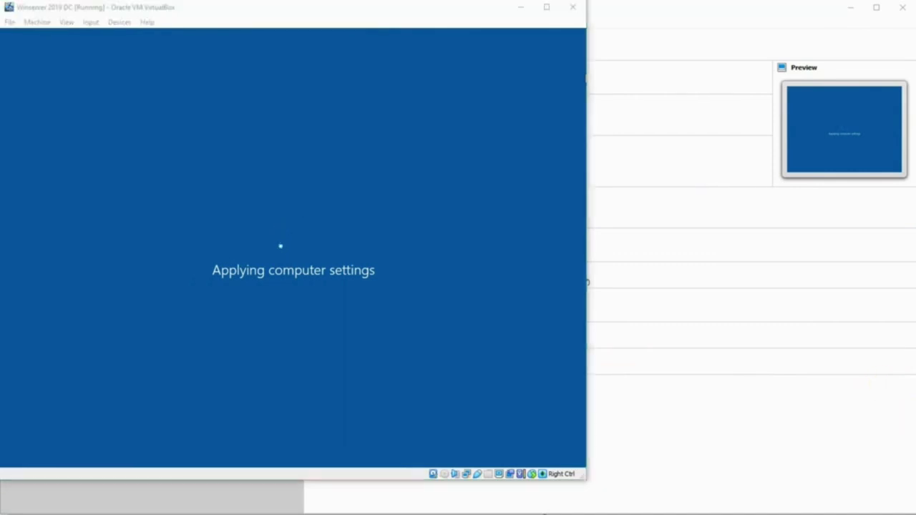
left_click(380, 281)
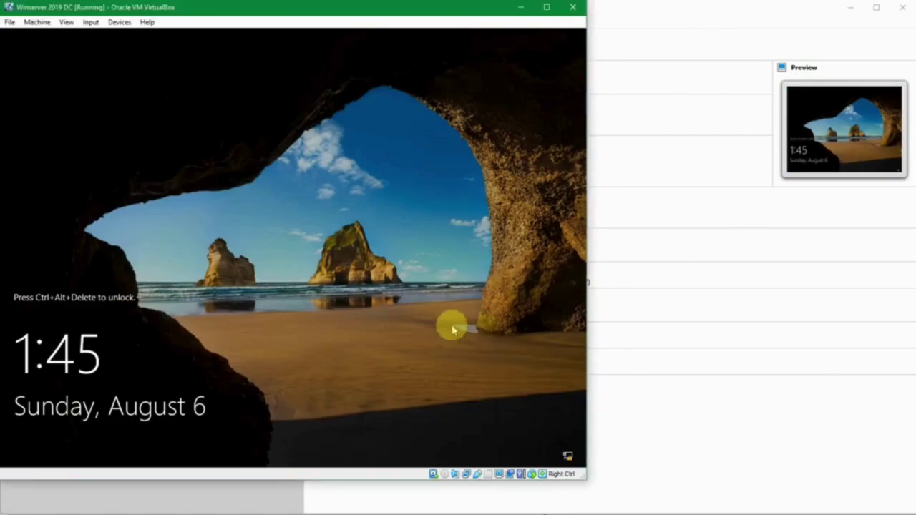
- Sign in as domain administrator, dismiss the Admin Center popup, and view Local Server showing sukasuka.com
key("ctrl+alt+Delete")
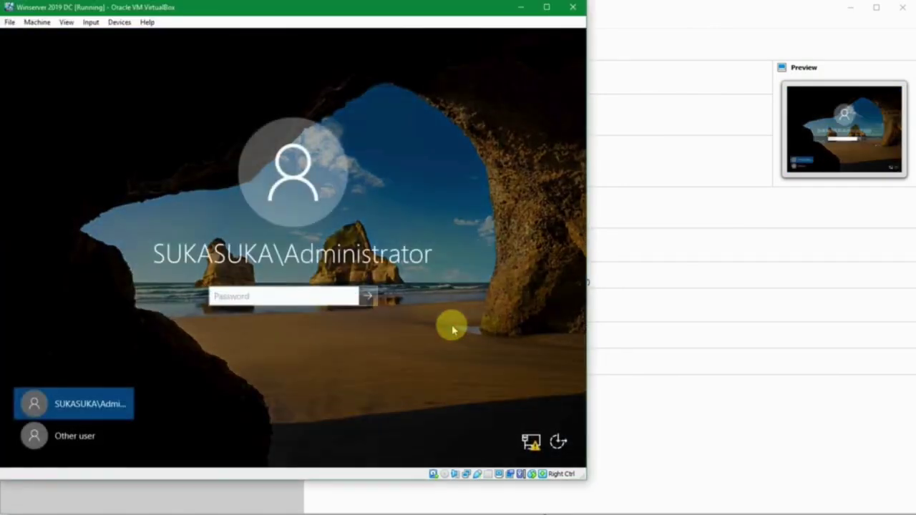
type("••••••••••")
key("Return")
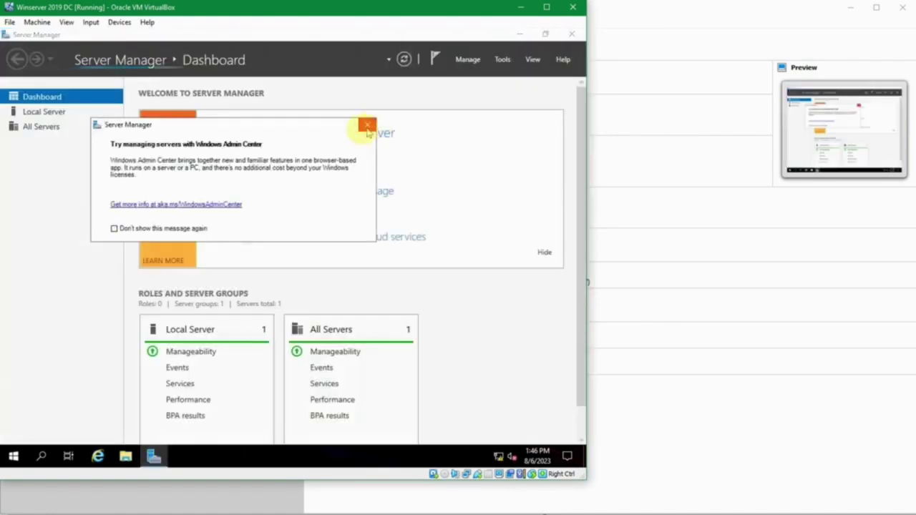
left_click(364, 129)
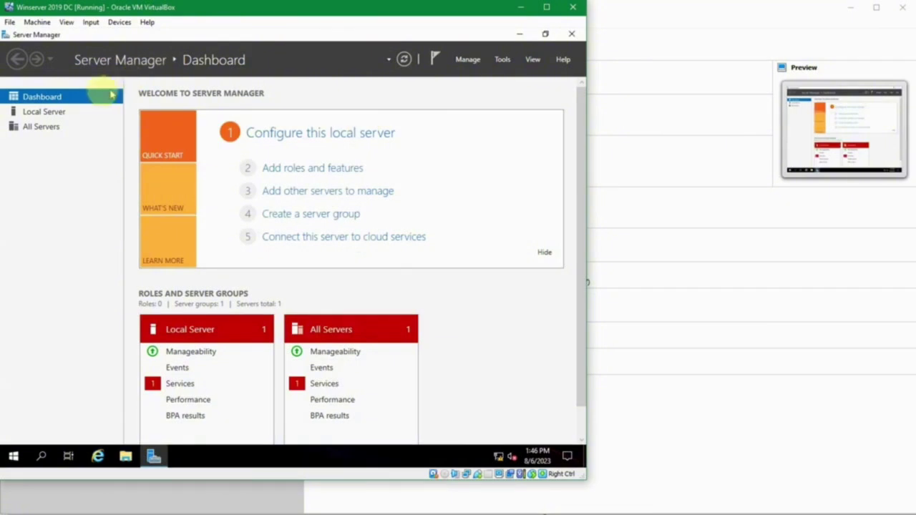
left_click(71, 113)
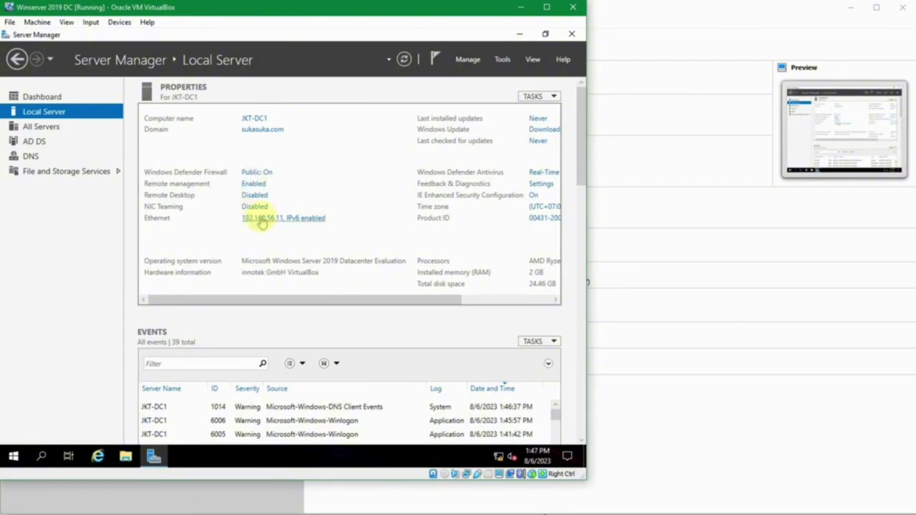
- Disable Internet Protocol Version 6 on the Ethernet adapter and close the network windows
left_click(262, 220)
left_click(159, 147)
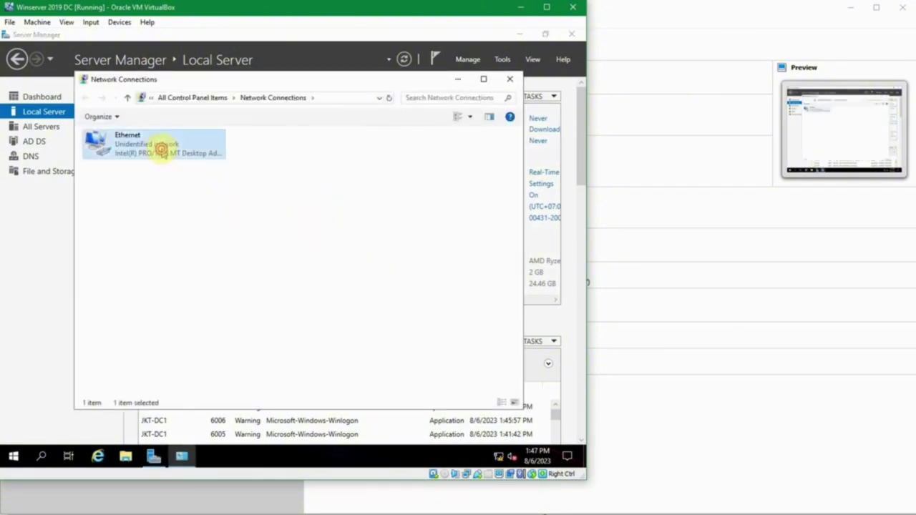
key("Return")
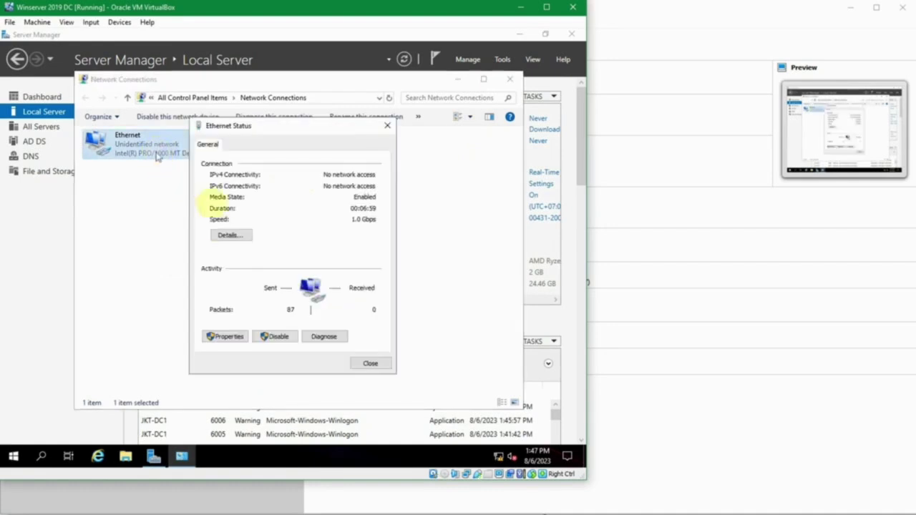
left_click(239, 340)
scroll(254, 281, "down", 1)
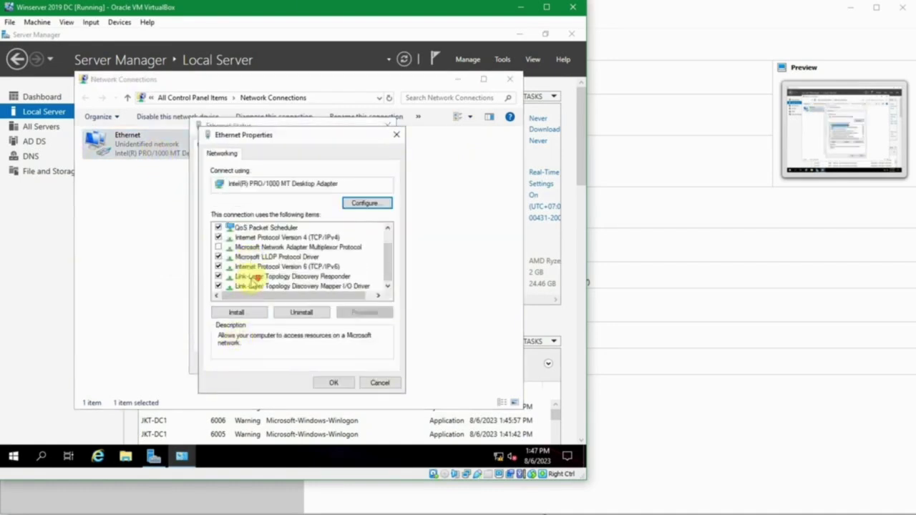
left_click(219, 266)
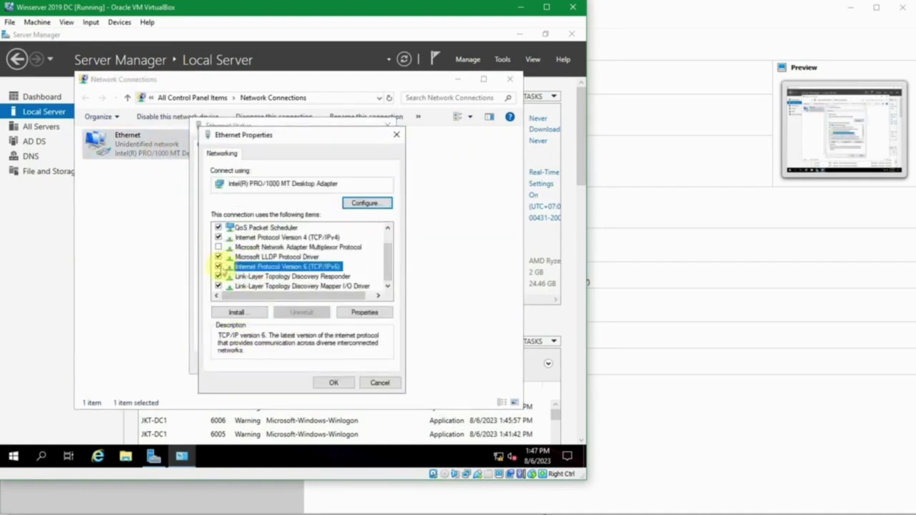
left_click(334, 382)
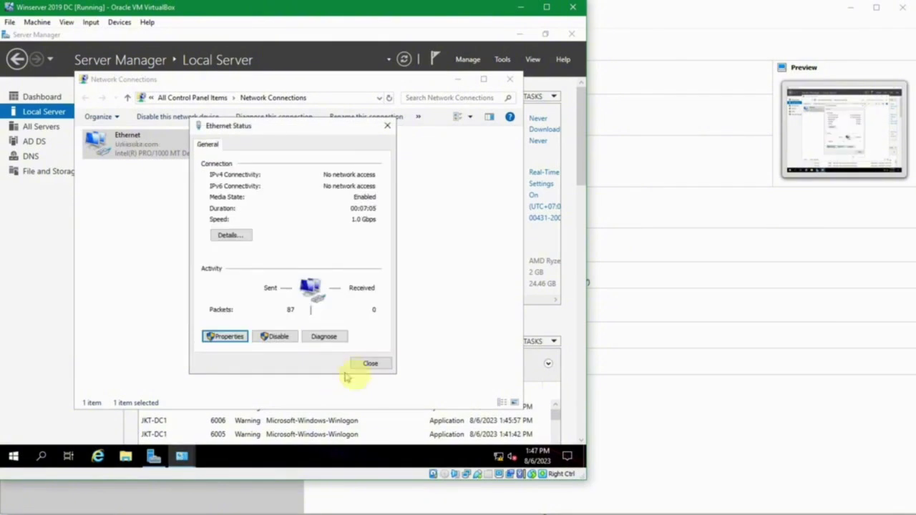
left_click(366, 366)
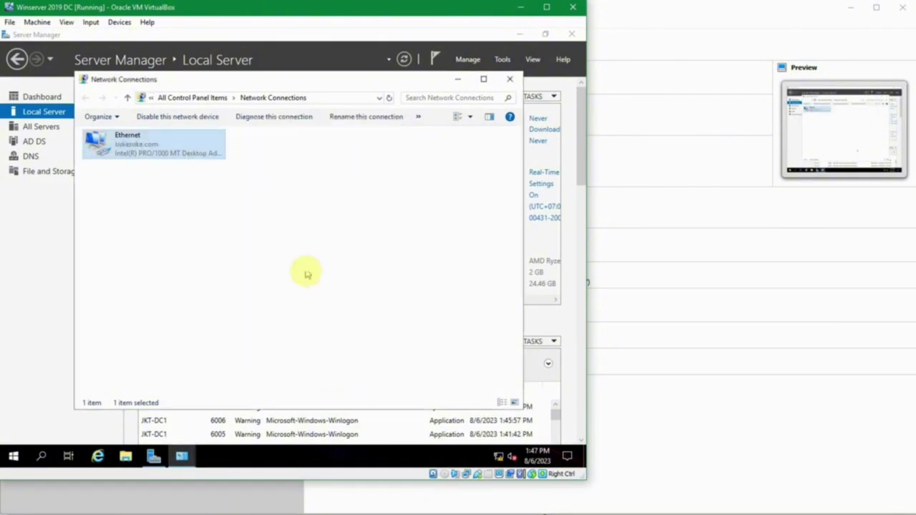
left_click(510, 79)
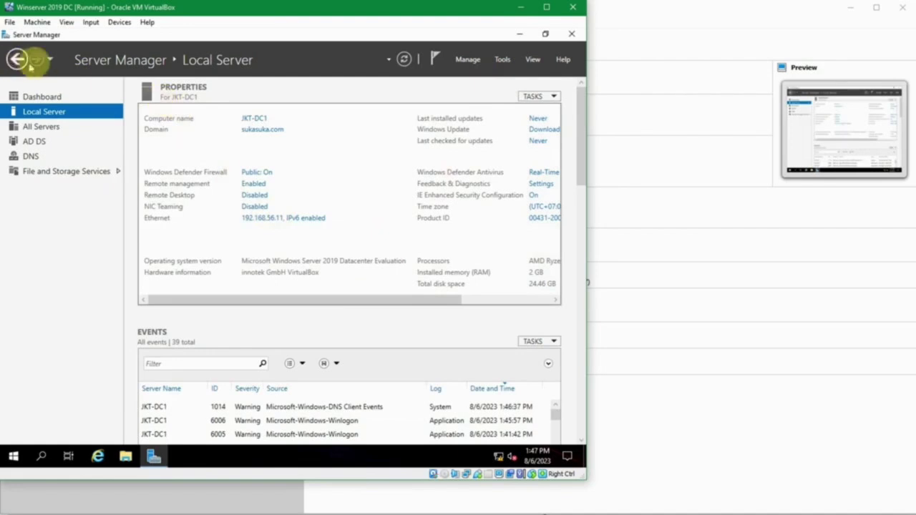
- Refresh Local Server properties and check firewall Domain: On and Ethernet 192.168.56.11
left_click(404, 60)
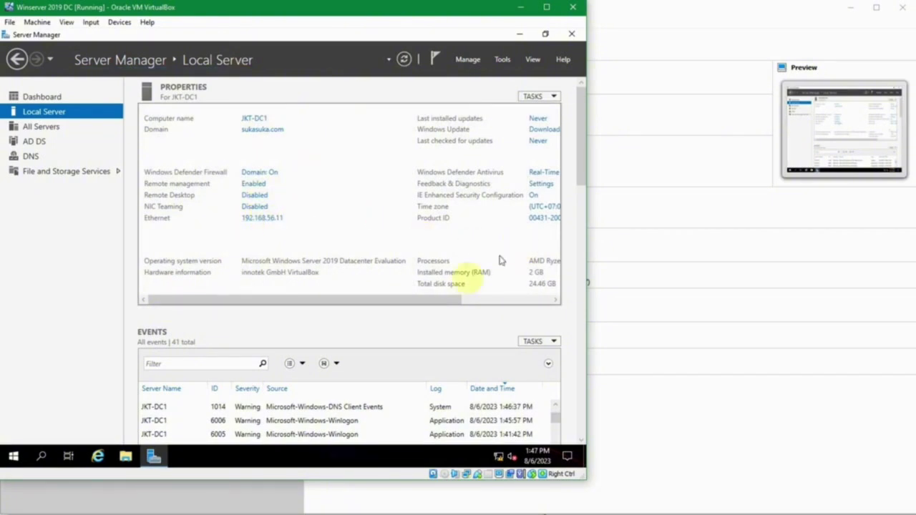
left_click_drag(455, 301, 541, 301)
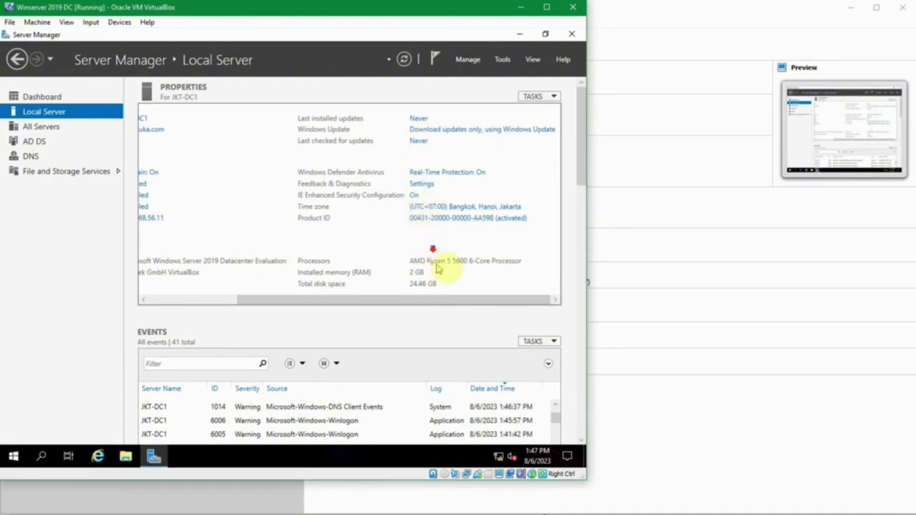
left_click(514, 304)
left_click_drag(514, 304, 371, 299)
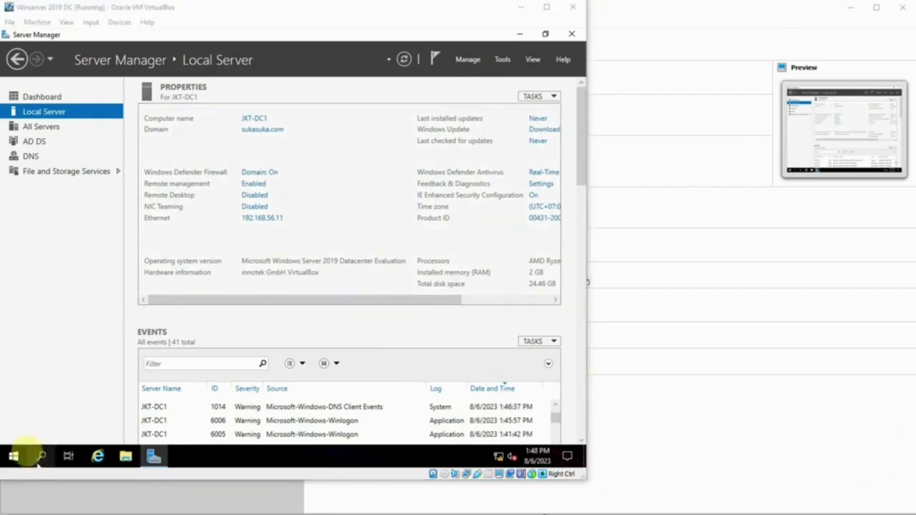
- Sign out of the server from the Start button's context menu
right_click(14, 458)
mouse_move(125, 421)
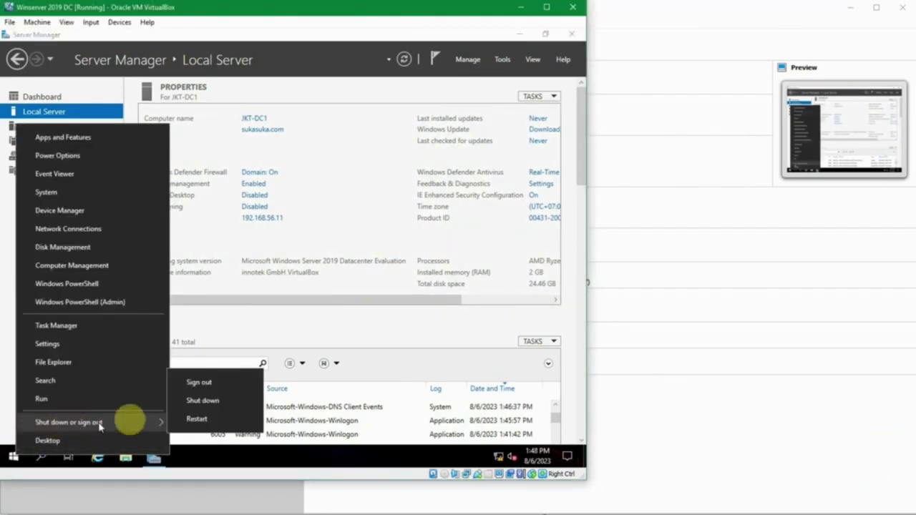
left_click(204, 385)
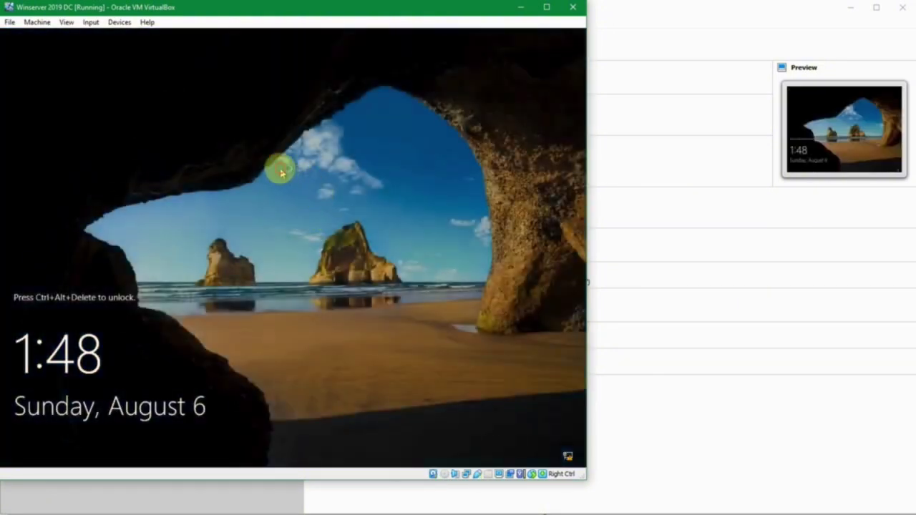
- Sign back in as the SUKASUKA domain Administrator with the account password
key("ctrl+alt+Delete")
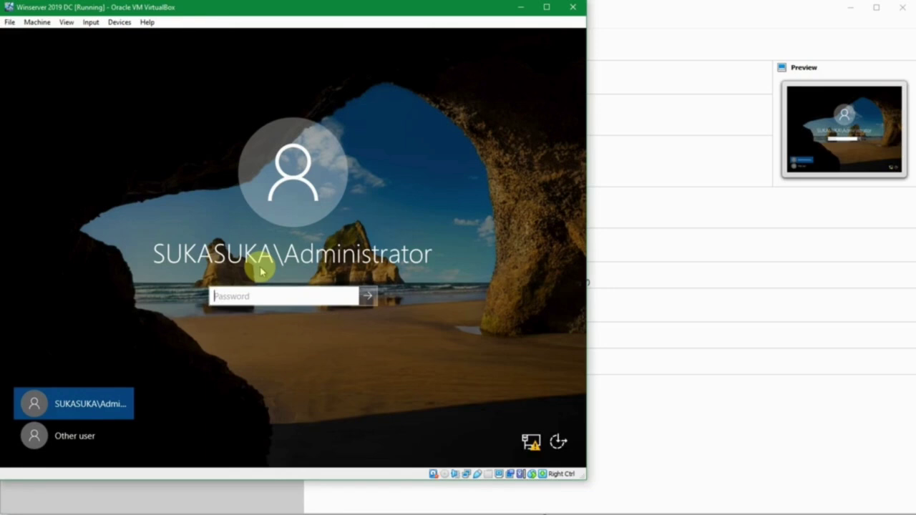
type("••••••")
key("Return")
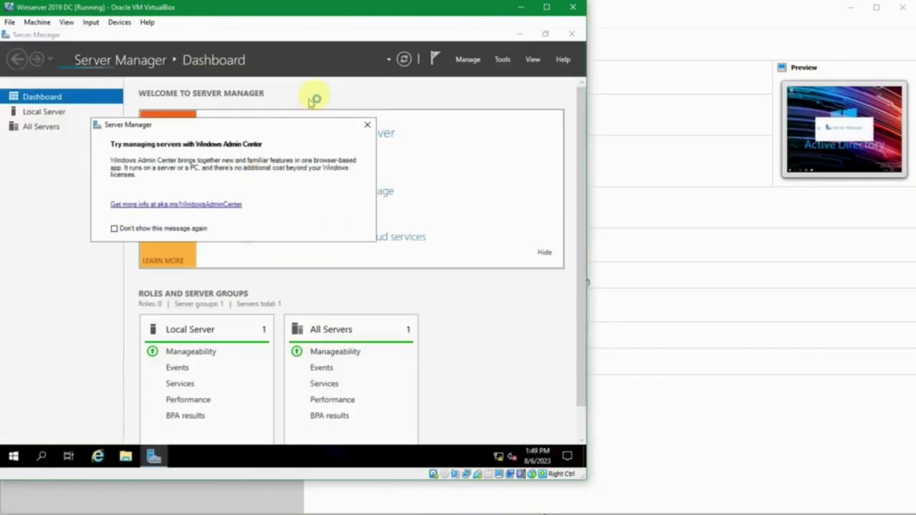
- Dismiss the Windows Admin Center popup and launch DNS Manager from the Tools menu
left_click(366, 124)
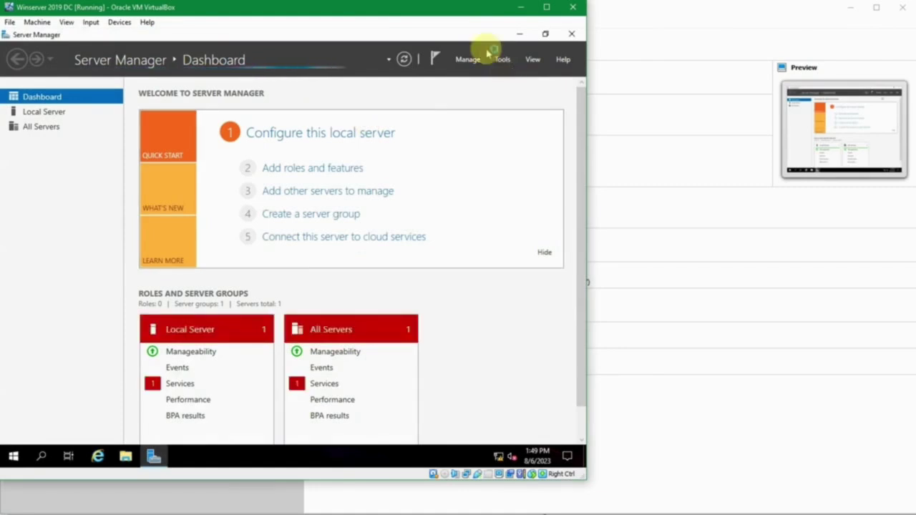
left_click(502, 60)
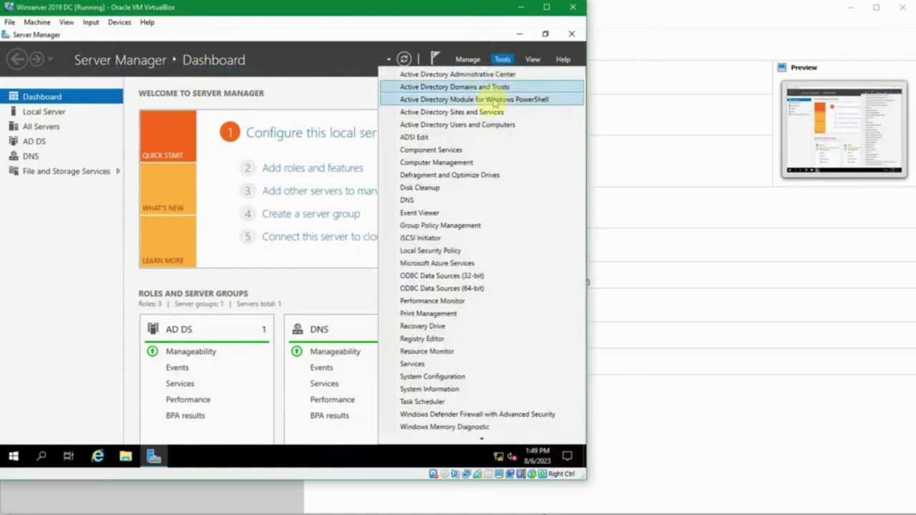
left_click(437, 199)
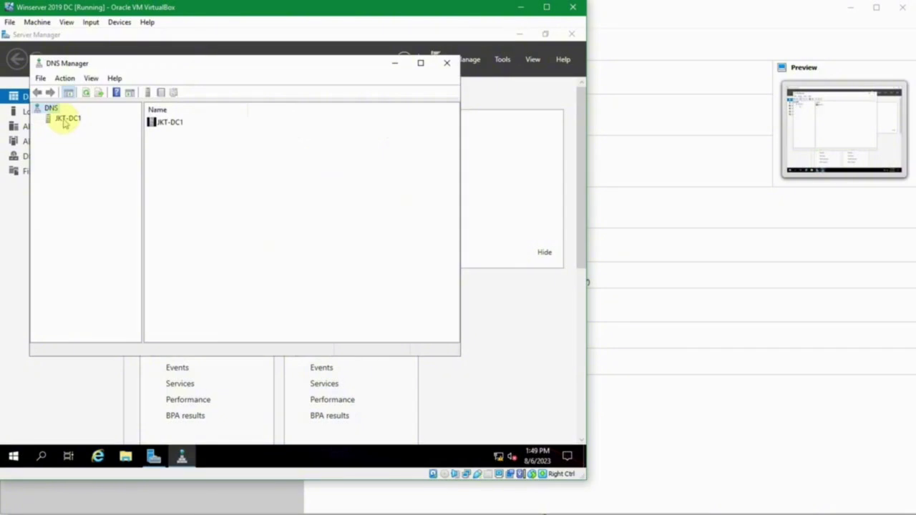
- Expand the JKT-DC1 server node to browse Forward Lookup Zones, Reverse Lookup Zones and Trust Points
left_click(65, 119)
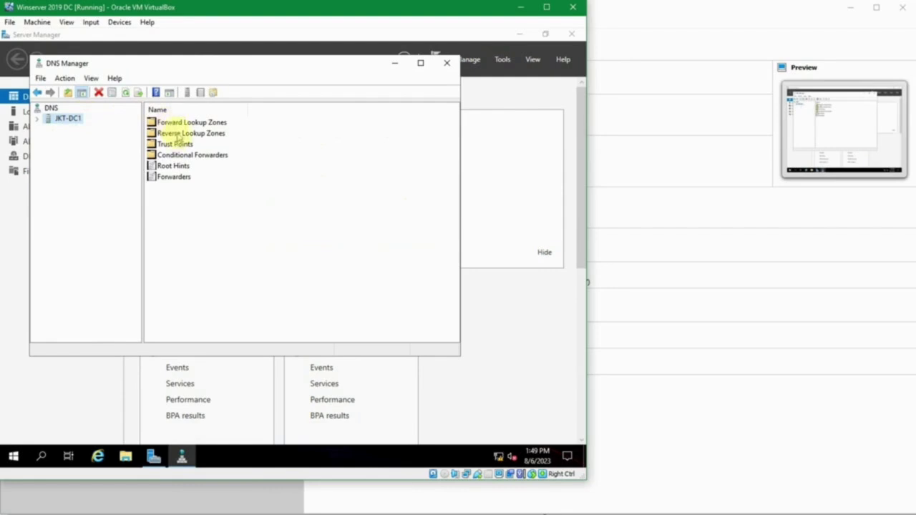
left_click(38, 120)
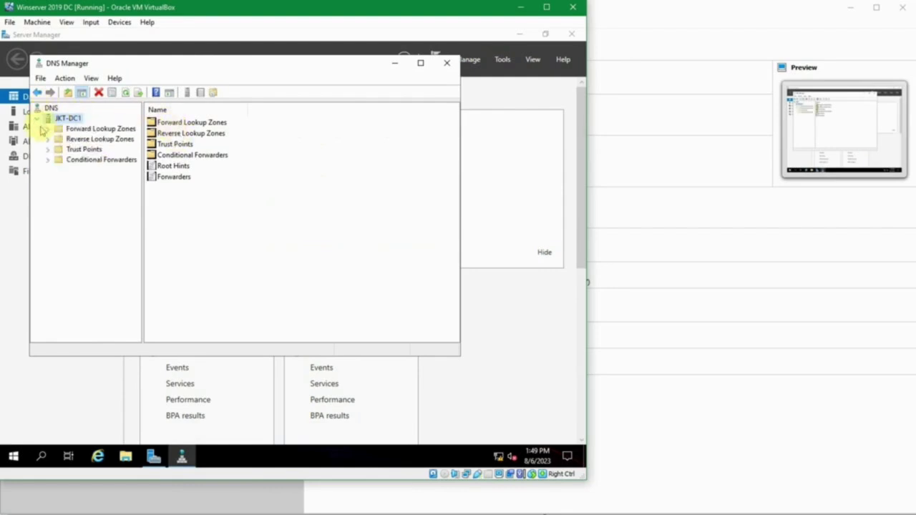
double_click(51, 130)
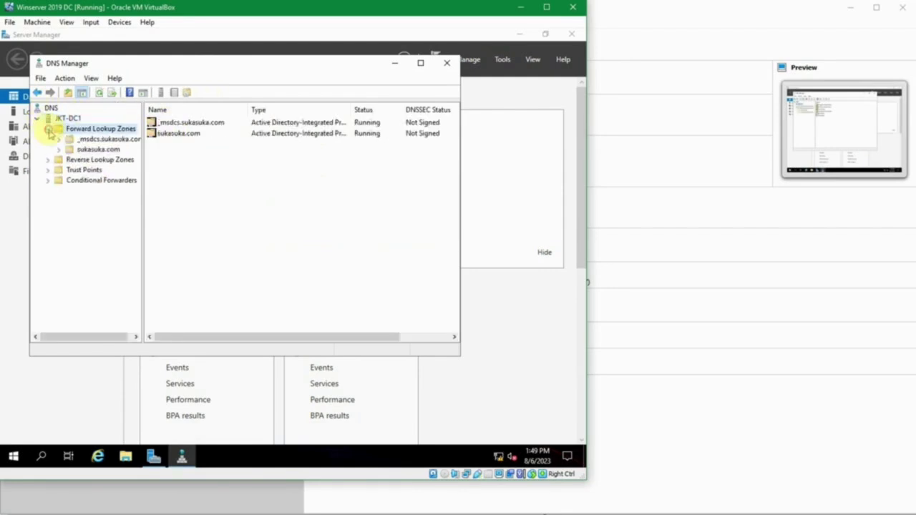
left_click(49, 157)
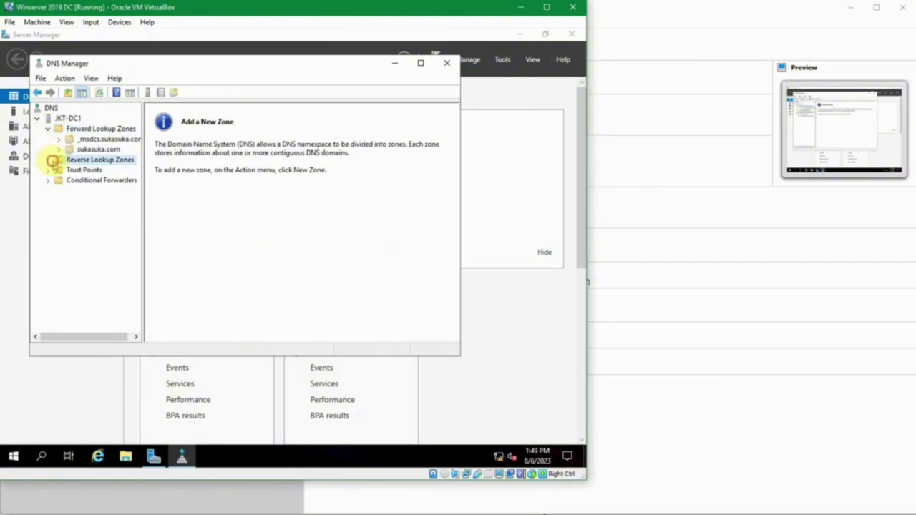
left_click(52, 172)
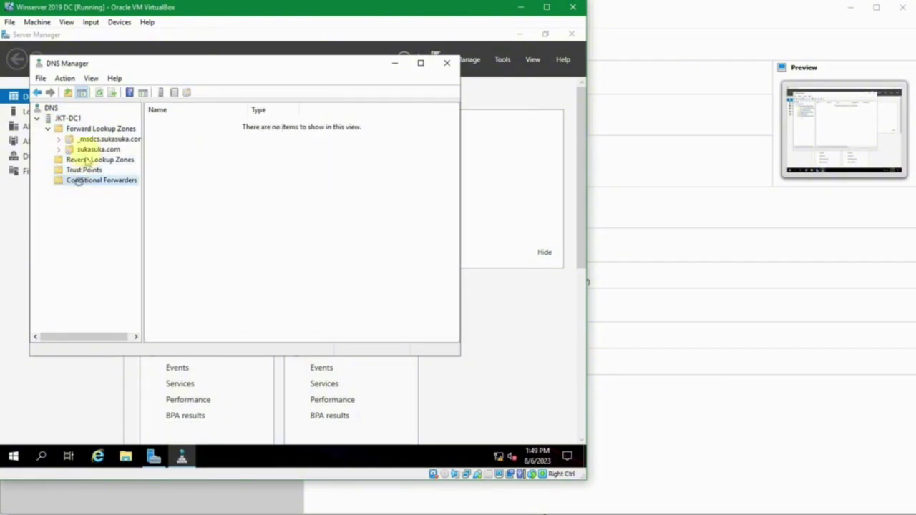
- Open the _msdcs.sukasuka.com zone and its dc folder, widening the tree pane to show full names
double_click(66, 138)
left_click(88, 150)
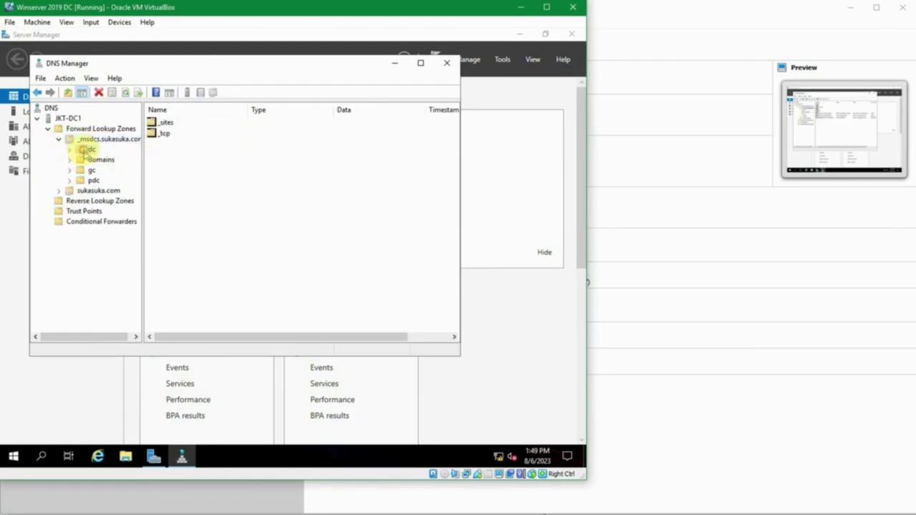
left_click(93, 140)
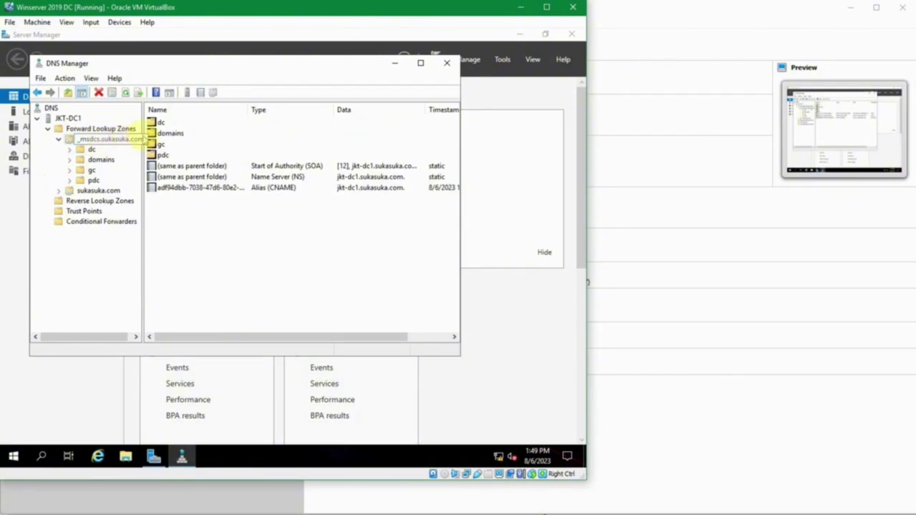
left_click(140, 138)
left_click_drag(146, 140, 155, 142)
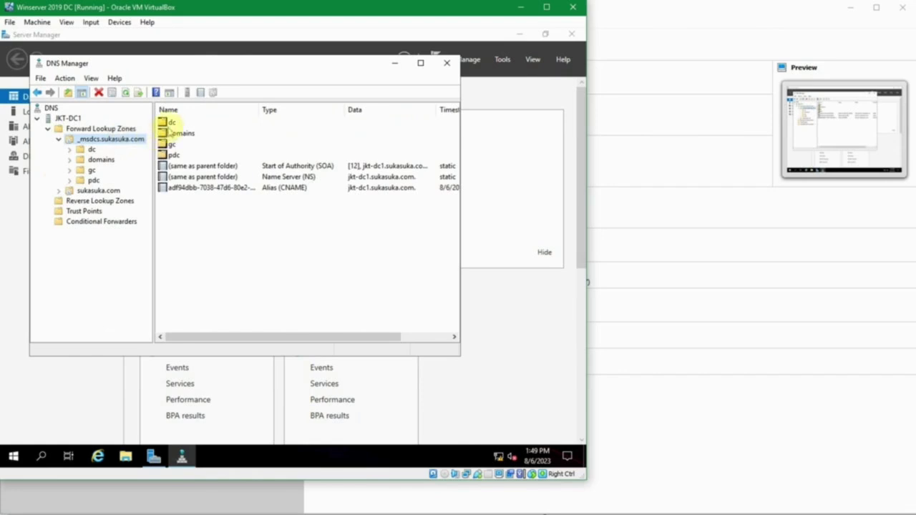
- Inspect the zone's SOA record, the dc folder and its _tcp subfolder
left_click(189, 163)
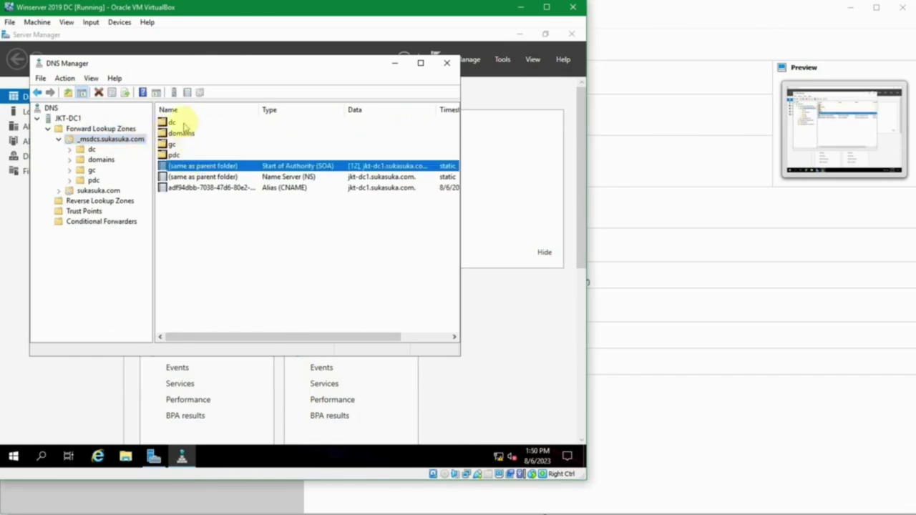
left_click(182, 124)
double_click(183, 123)
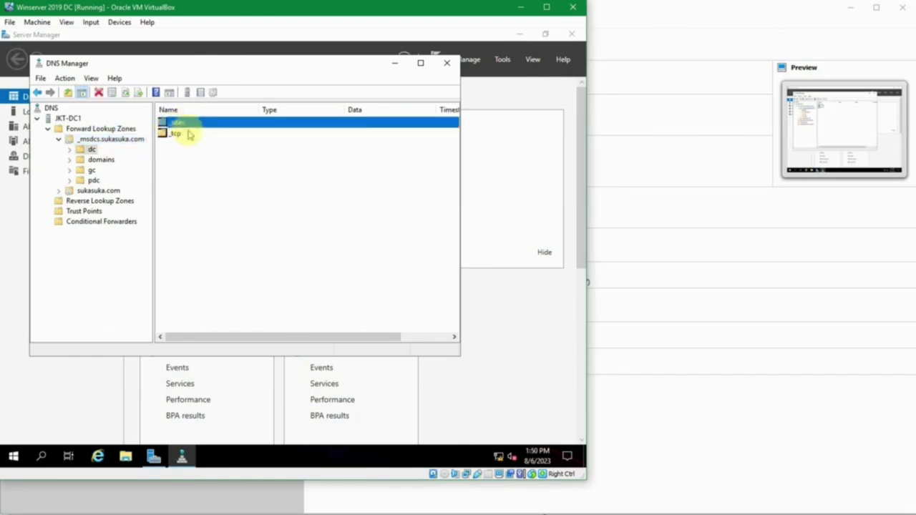
left_click(187, 133)
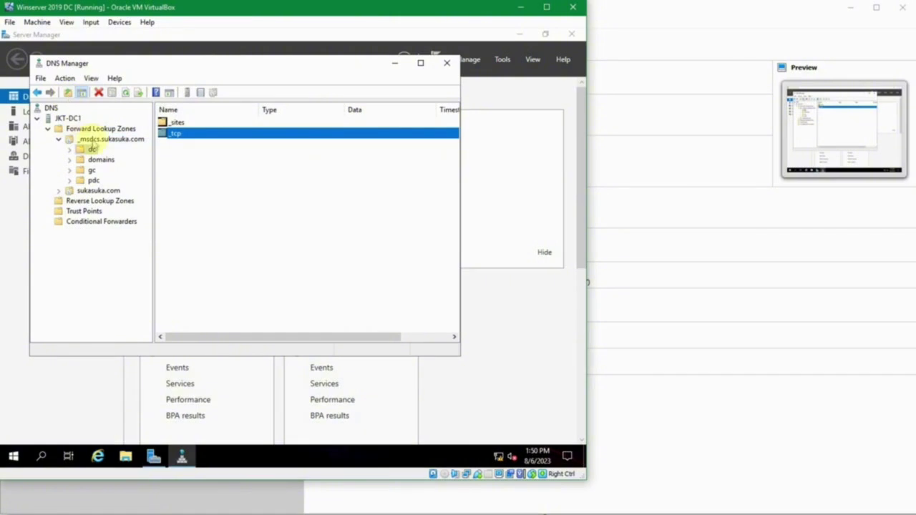
left_click(91, 149)
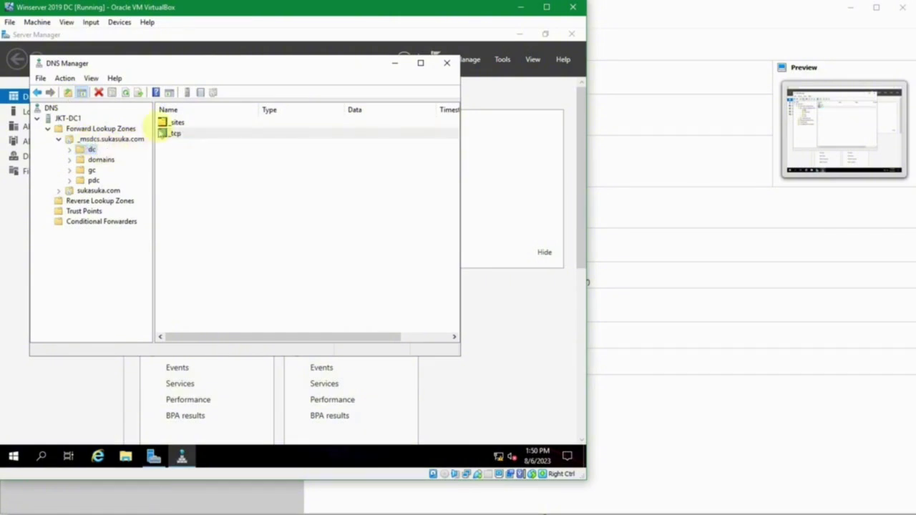
left_click(71, 149)
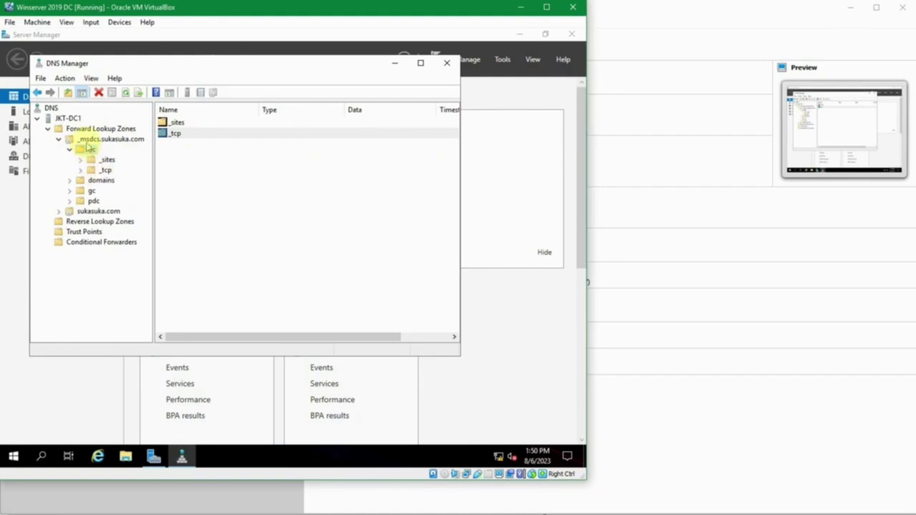
- Return to _msdcs.sukasuka.com and check its SOA, Name Server and CNAME records
left_click(97, 138)
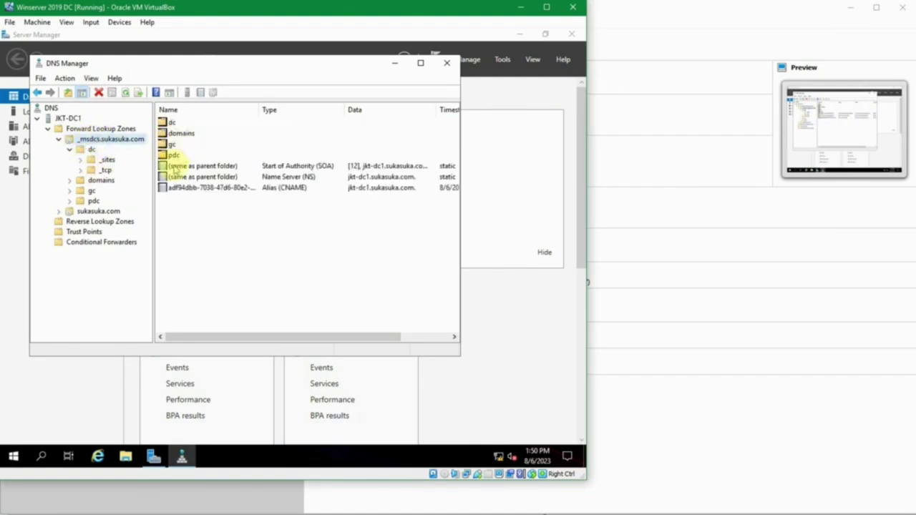
left_click(179, 167)
left_click(182, 178)
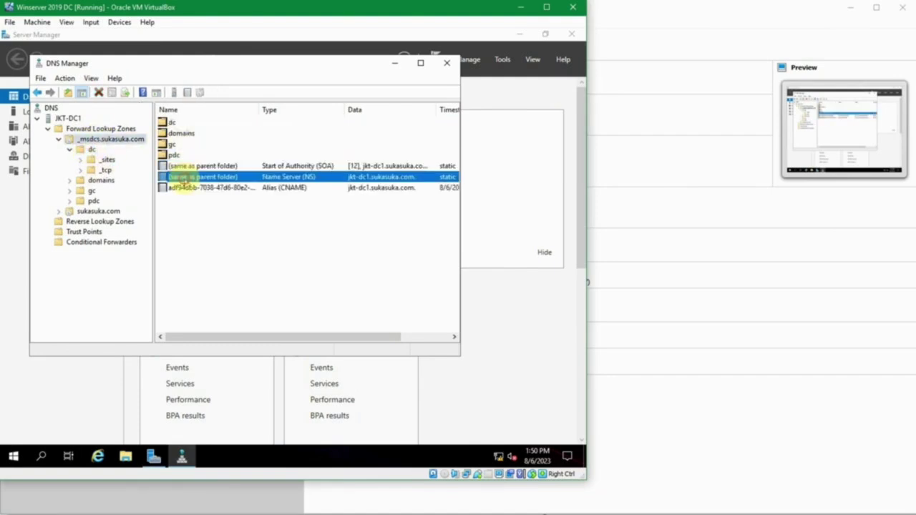
left_click(184, 187)
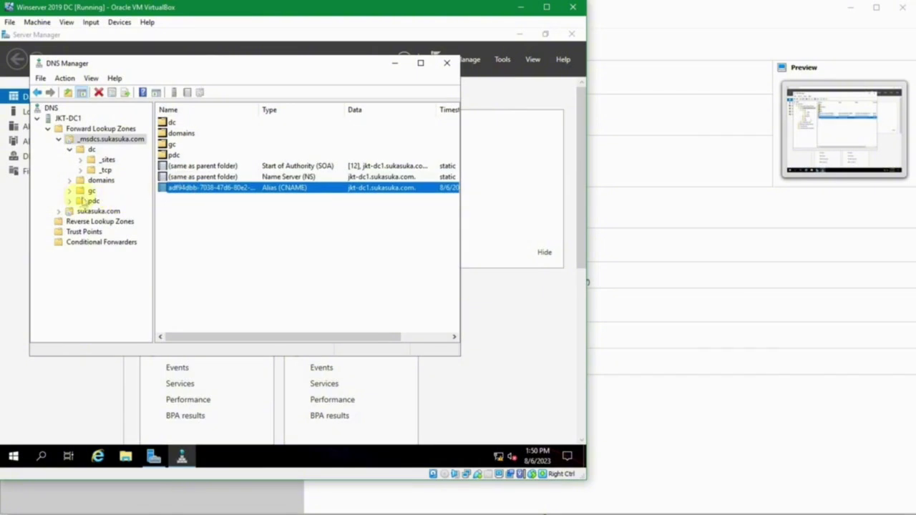
- Open the sukasuka.com zone and check its jkt-dc1 host records, DomainDnsZones and _udp folders
double_click(62, 212)
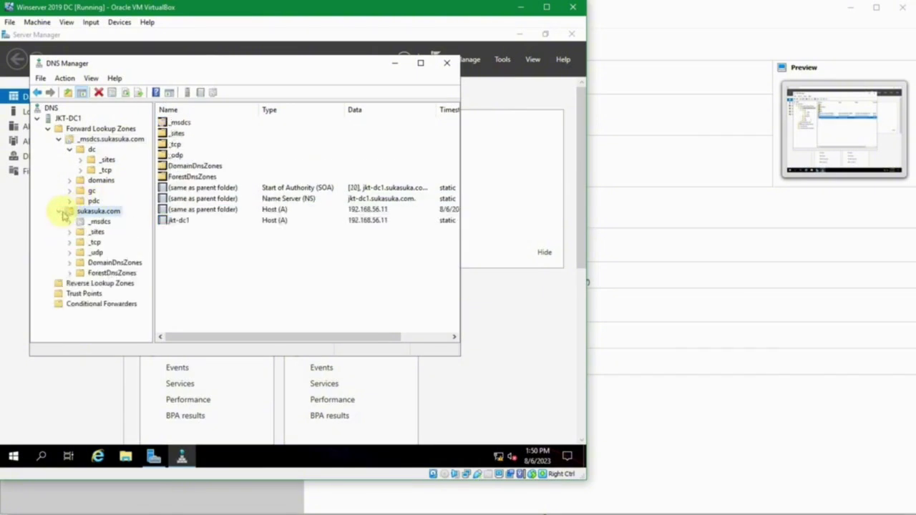
left_click(58, 139)
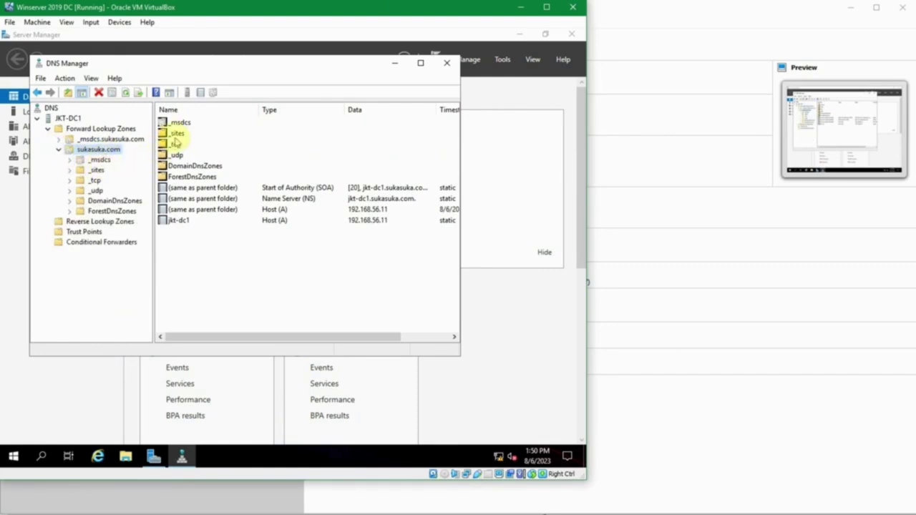
left_click(179, 220)
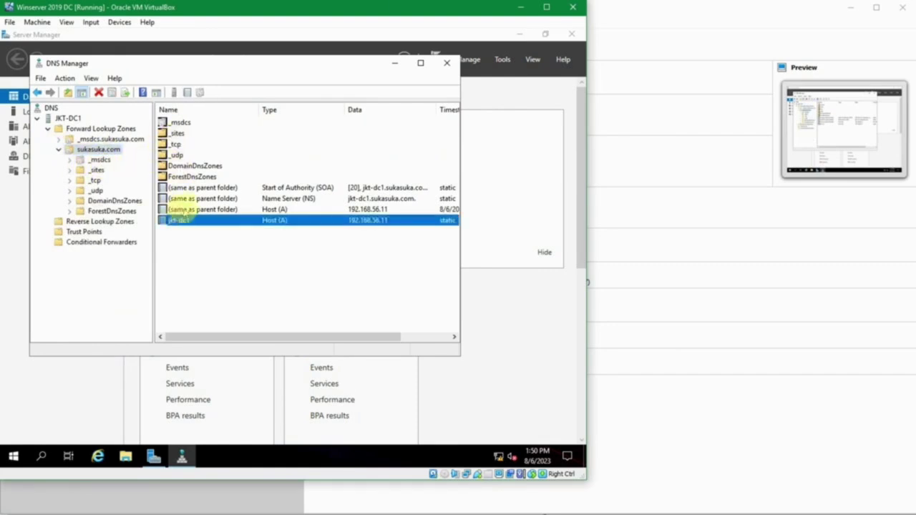
left_click(184, 209)
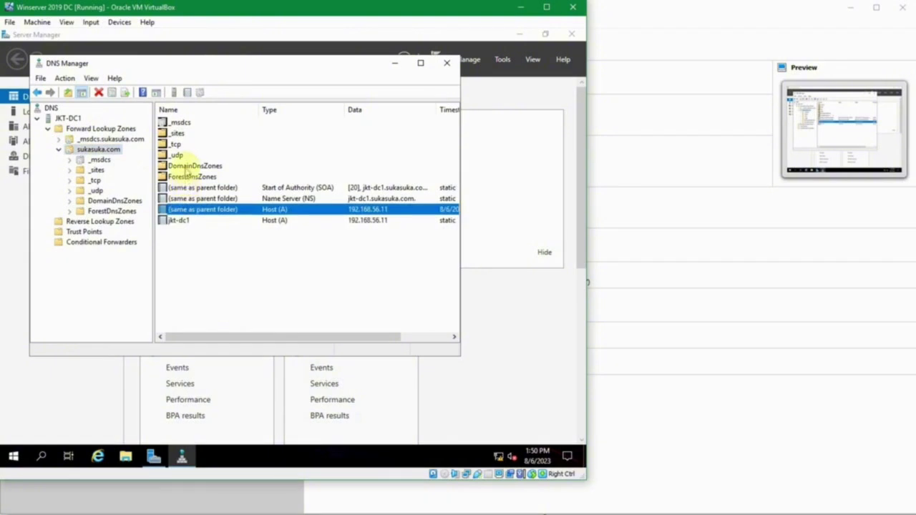
left_click(186, 167)
left_click(183, 155)
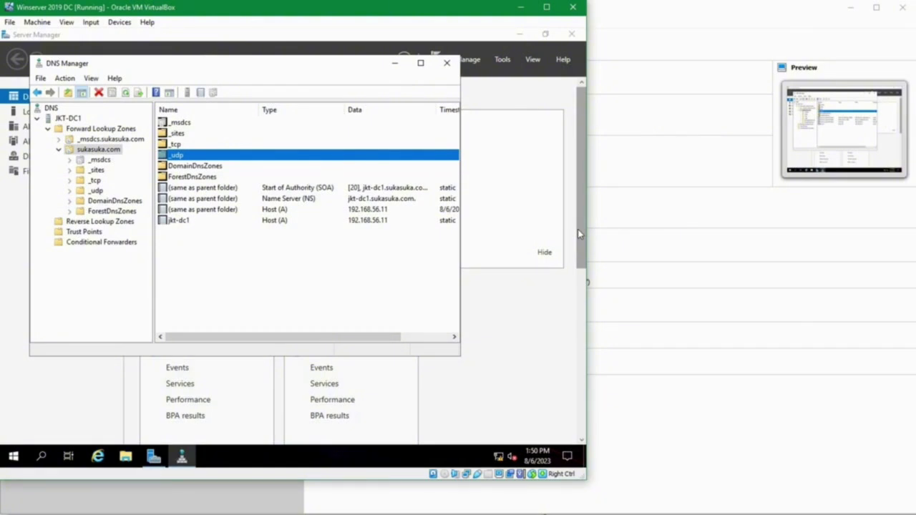
- View the DomainDnsZones folder contents, then close DNS Manager
left_click(89, 151)
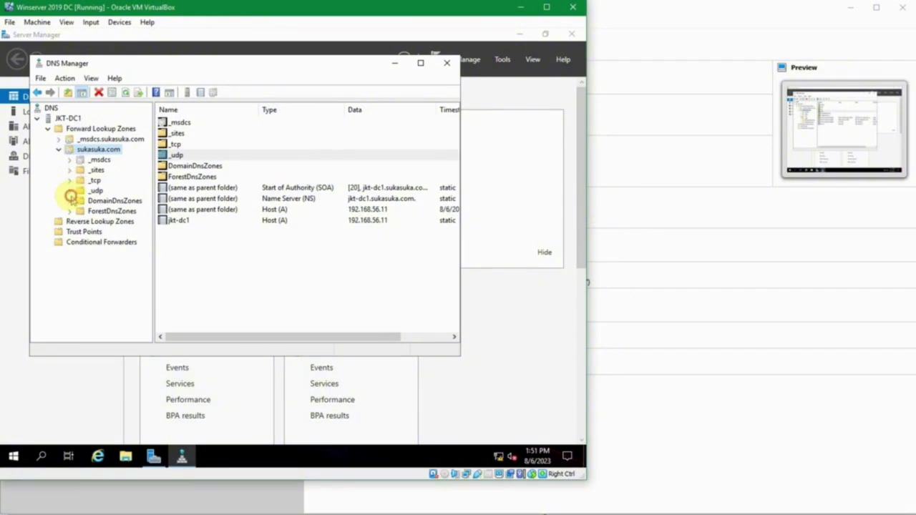
left_click(70, 197)
left_click(71, 201)
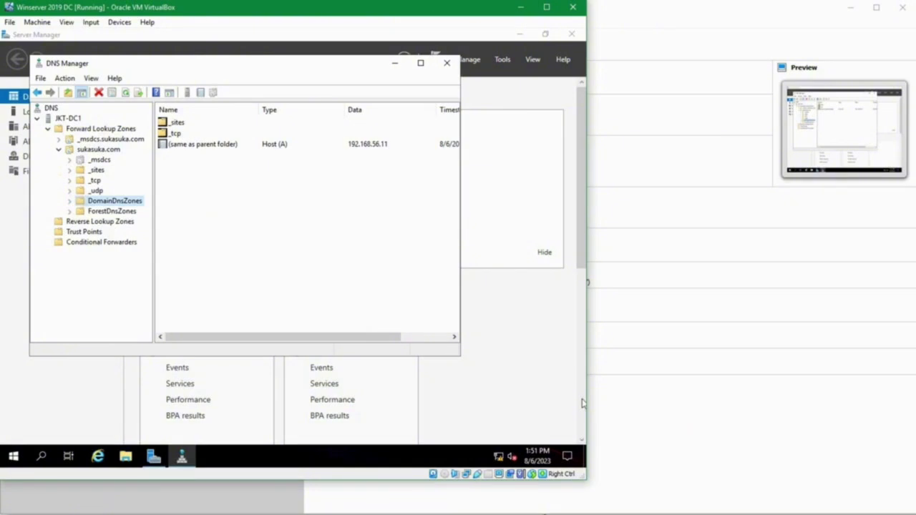
left_click(446, 63)
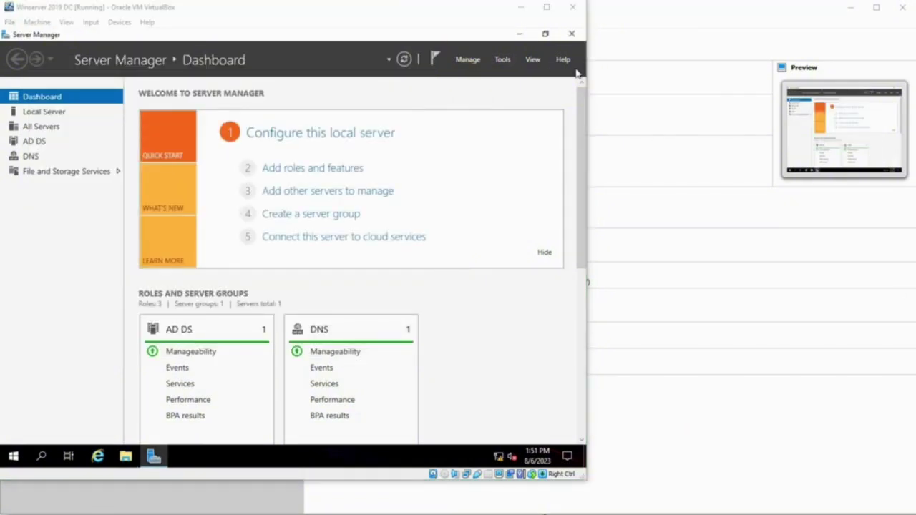
left_click(507, 310)
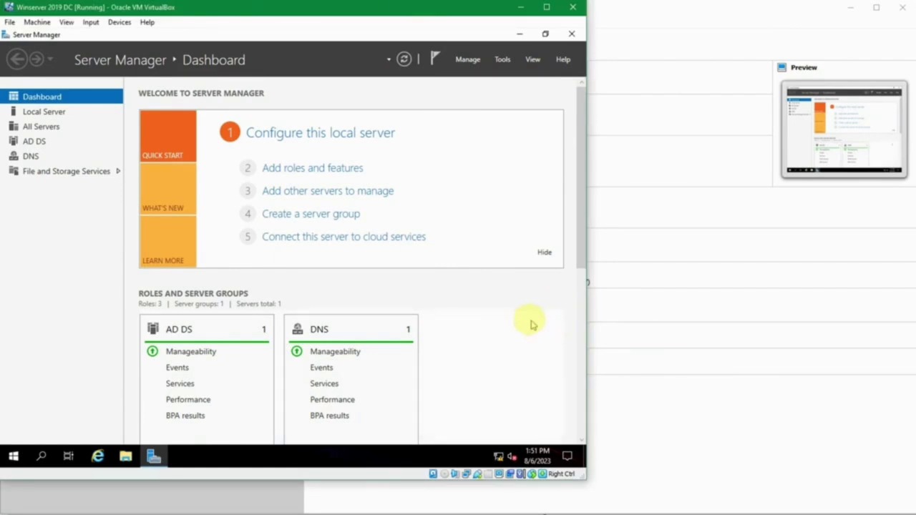
scroll(499, 319, "down", 5)
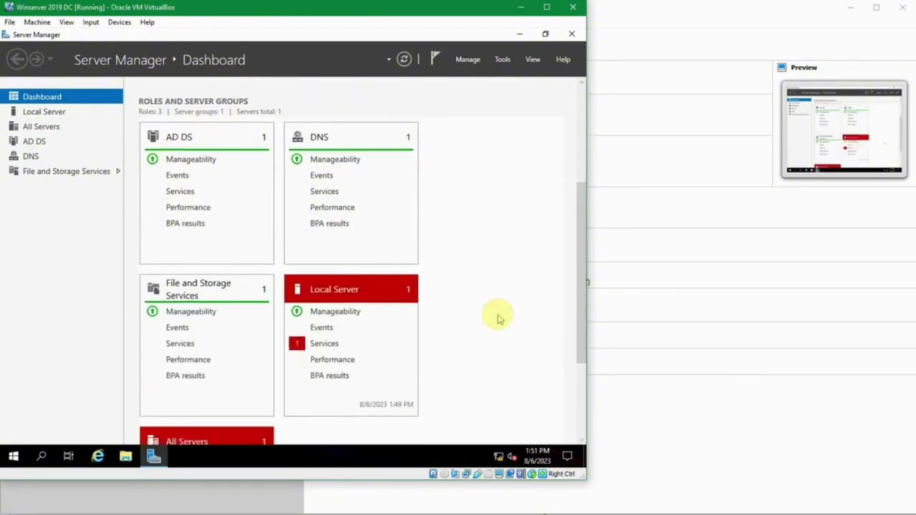
scroll(499, 318, "up", 5)
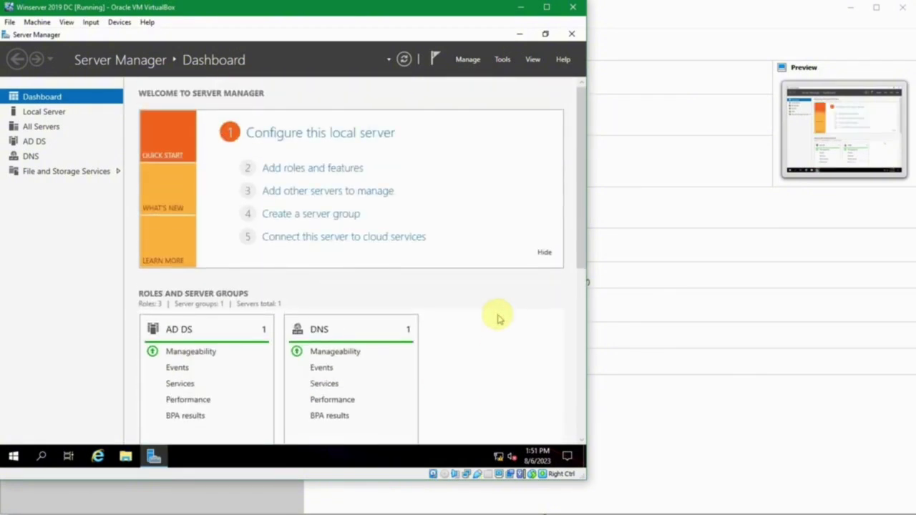